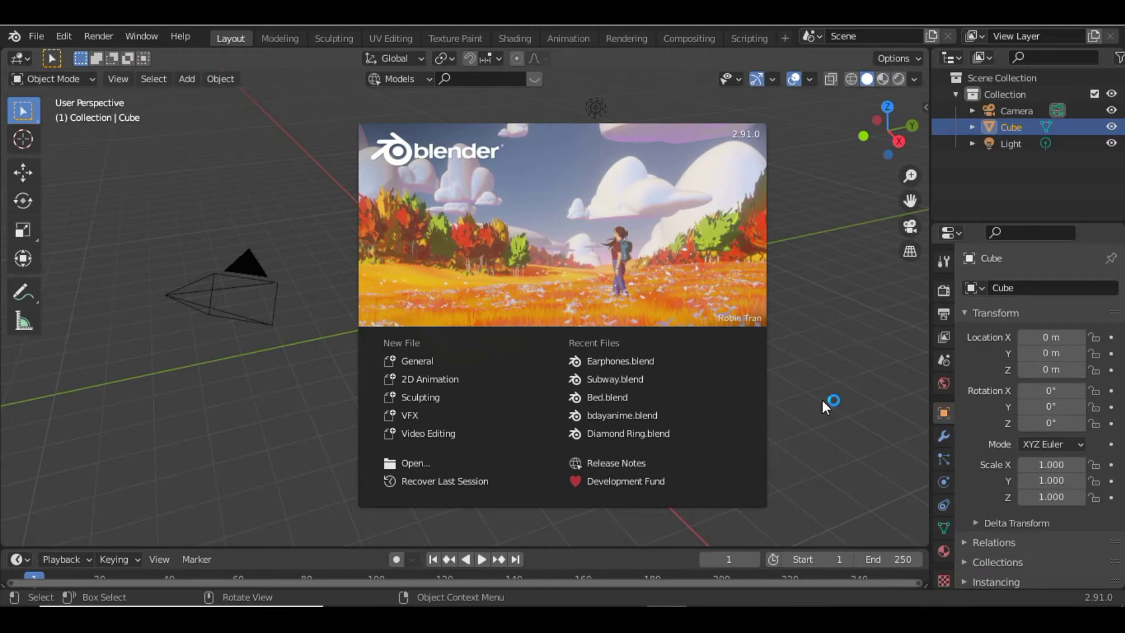
Dismiss the splash screen and delete the default cube, camera and light from the scene.
{"action": "left_click", "coordinate": [821, 399]}
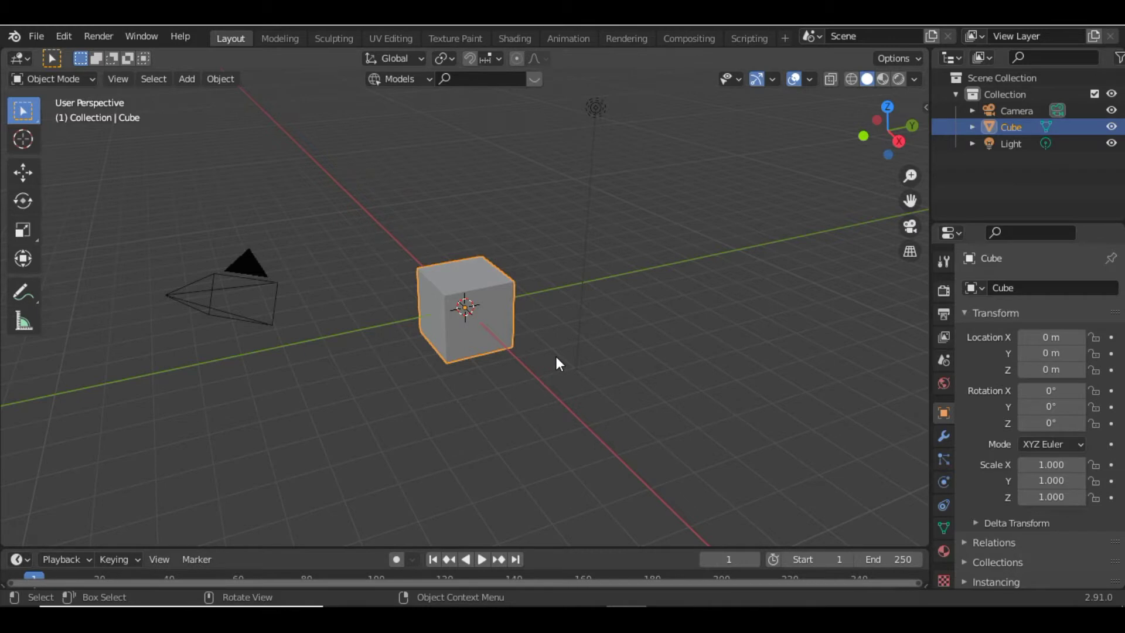
{"action": "key", "text": "a"}
{"action": "key", "text": "x"}
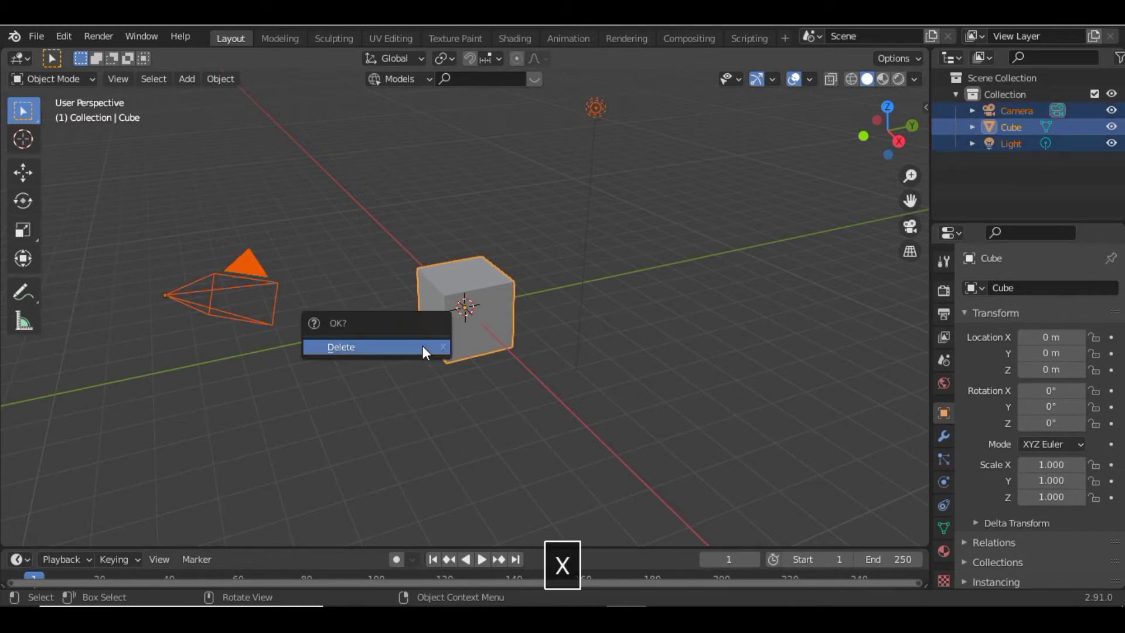
{"action": "left_click", "coordinate": [423, 346]}
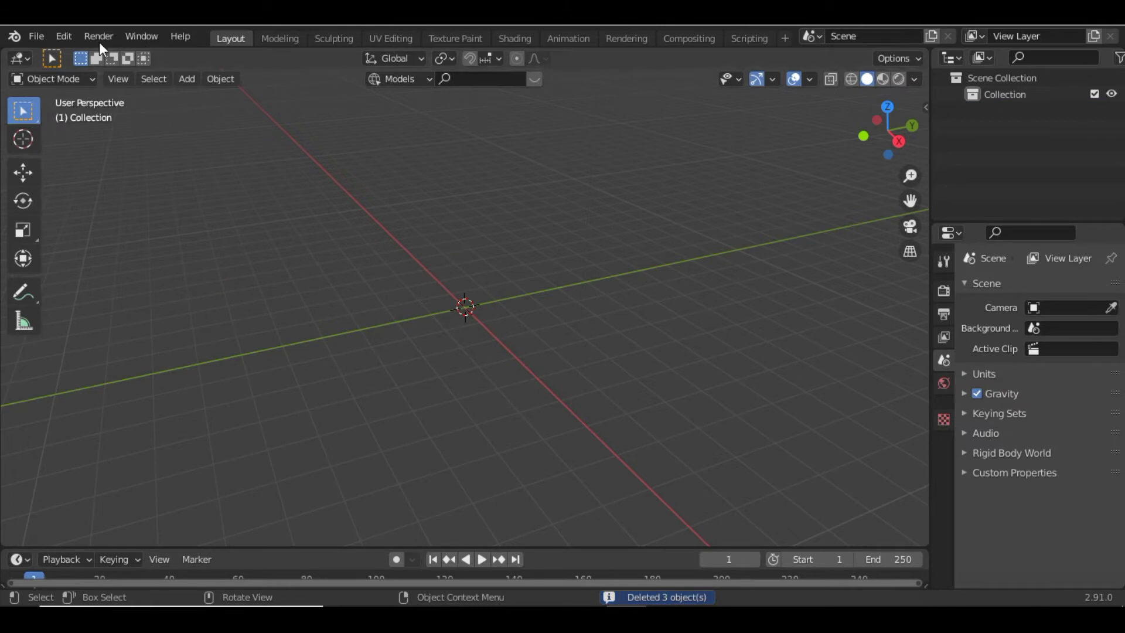
Search the add-on preferences for "land" to check whether Add Mesh: A.N.T.Landscape is enabled, and close the preferences.
{"action": "left_click", "coordinate": [69, 35]}
{"action": "left_click", "coordinate": [109, 269]}
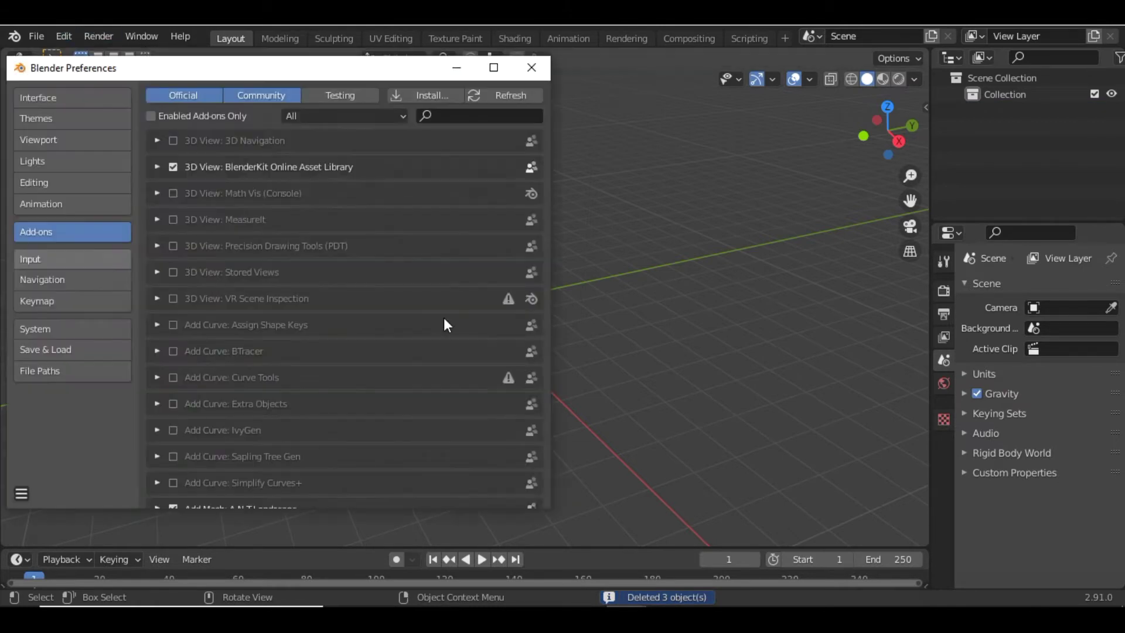
{"action": "left_click", "coordinate": [463, 117]}
{"action": "type", "text": "land"}
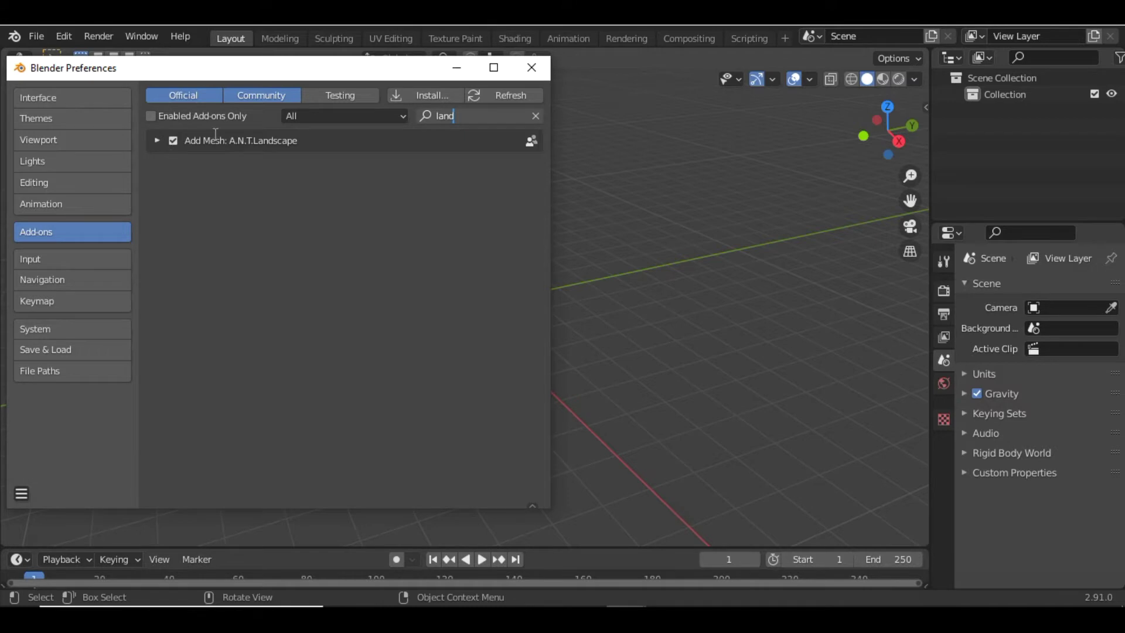
{"action": "left_click", "coordinate": [531, 67]}
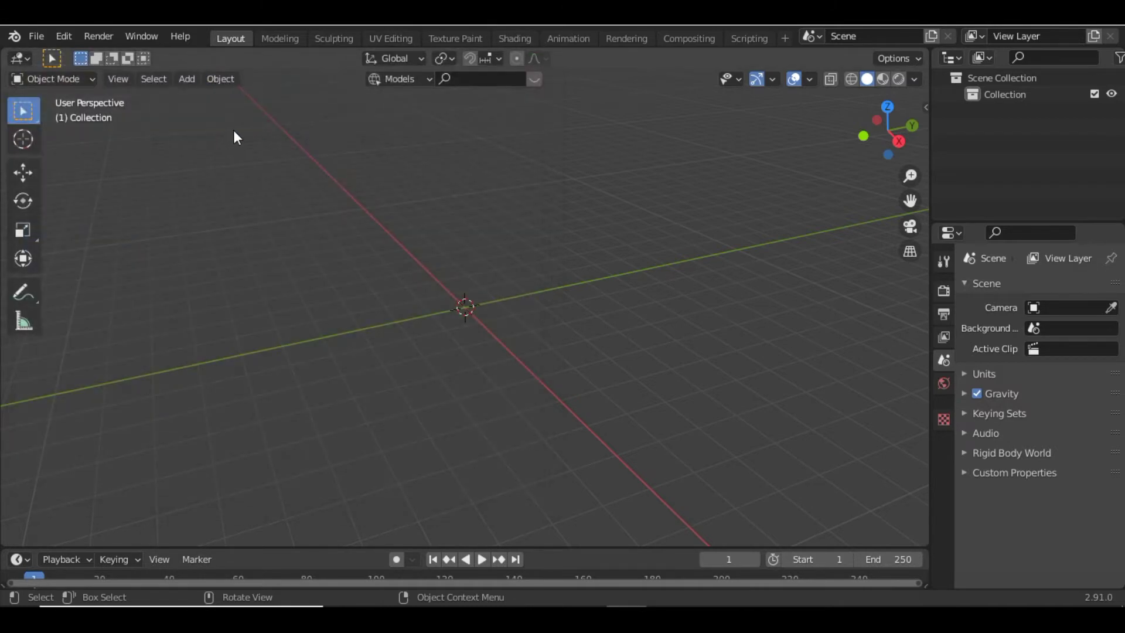
Add a Landscape mesh to the scene at the world origin.
{"action": "key", "text": "shift+a"}
{"action": "mouse_move", "coordinate": [253, 154]}
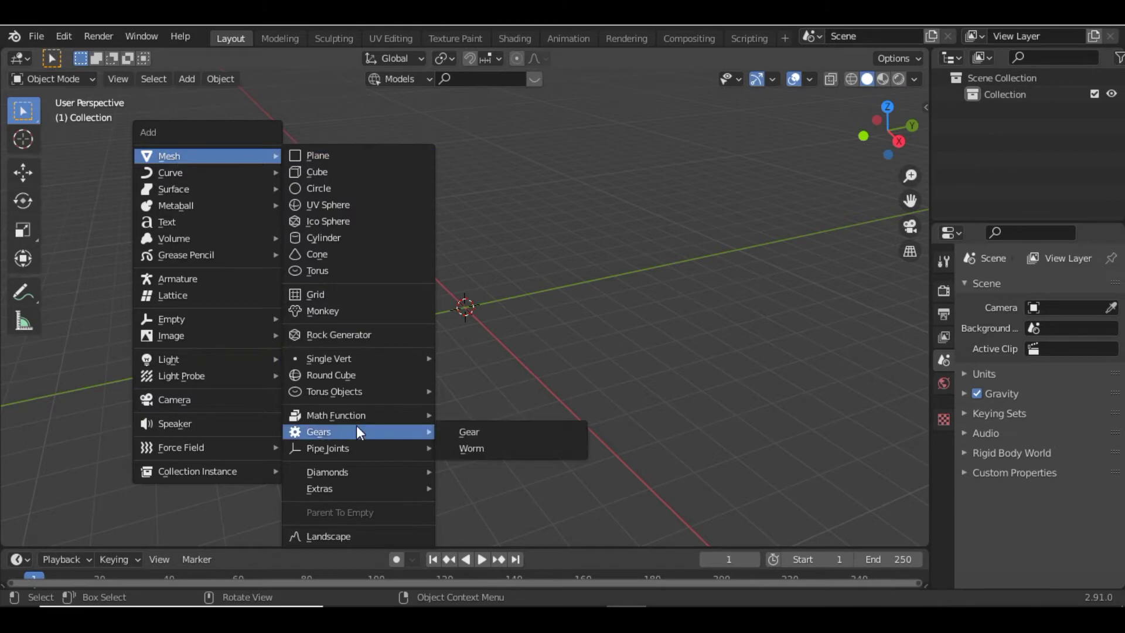
{"action": "left_click", "coordinate": [336, 536]}
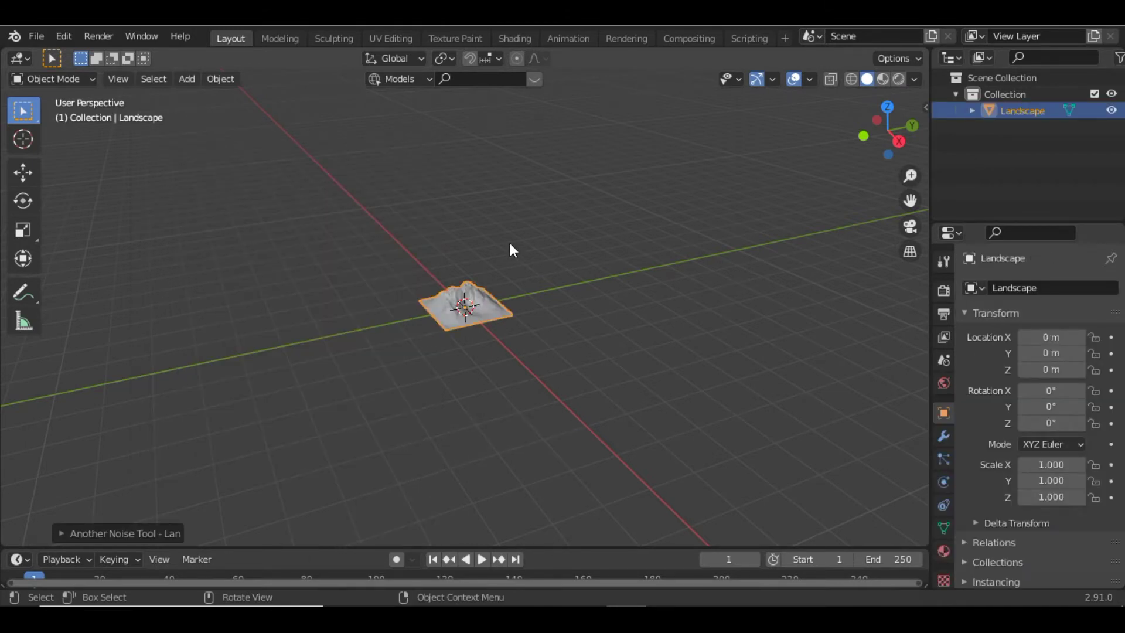
{"action": "scroll", "coordinate": [509, 242], "scroll_direction": "up", "scroll_amount": 10}
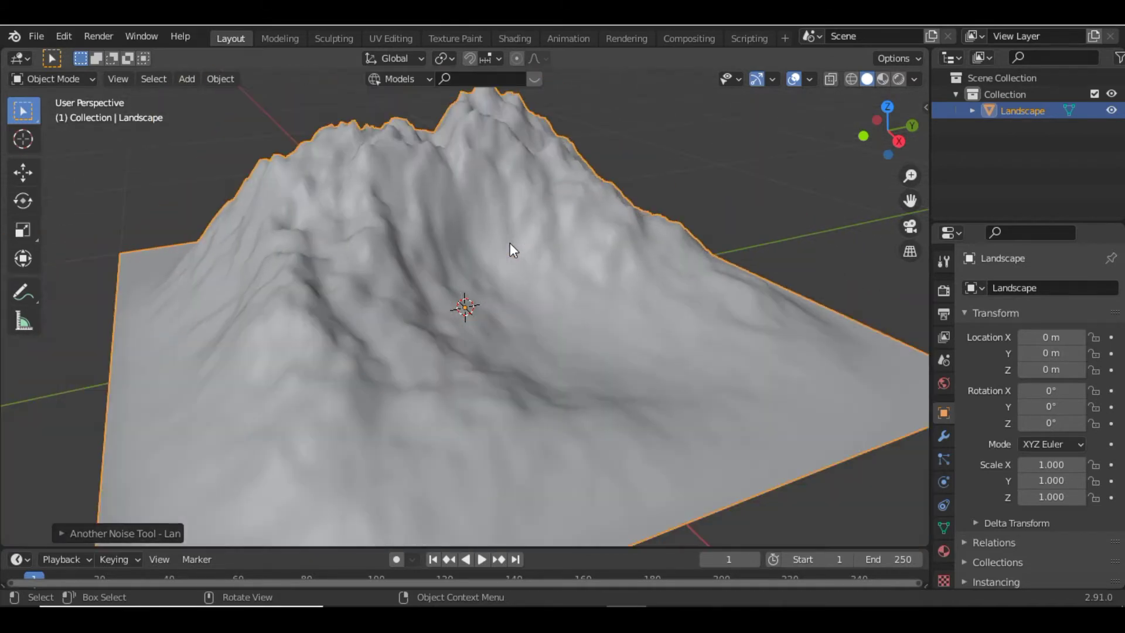
{"action": "scroll", "coordinate": [509, 243], "scroll_direction": "down", "scroll_amount": 3}
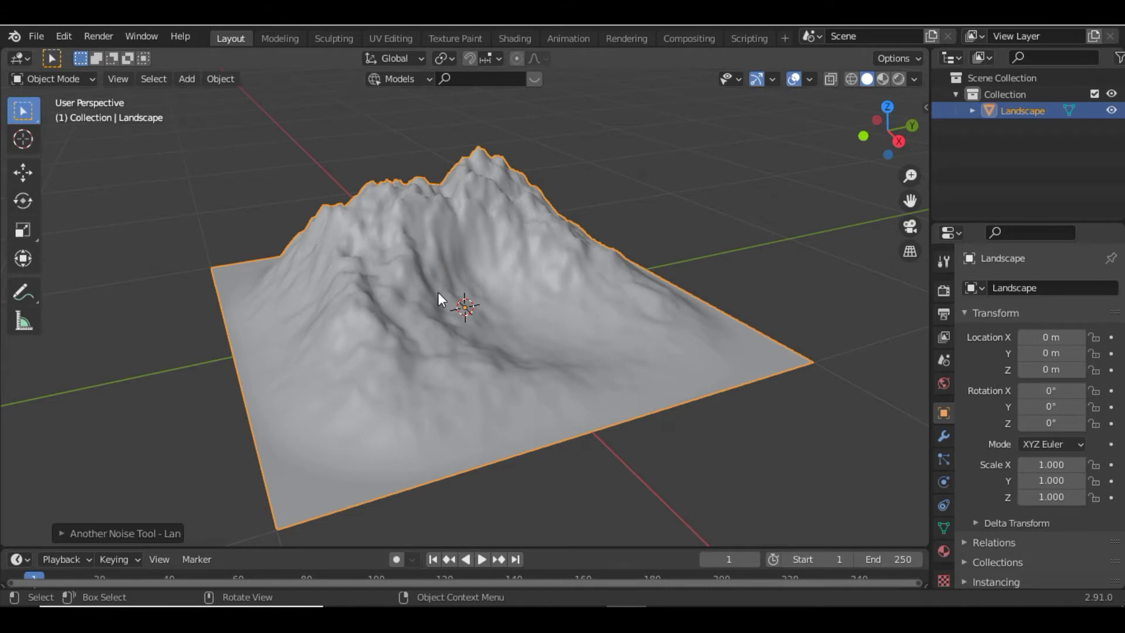
Set the landscape's subdivisions to 132 in X and 140 in Y, and its mesh size to 3.62 in X and 2.84 in Y.
{"action": "left_click", "coordinate": [72, 533]}
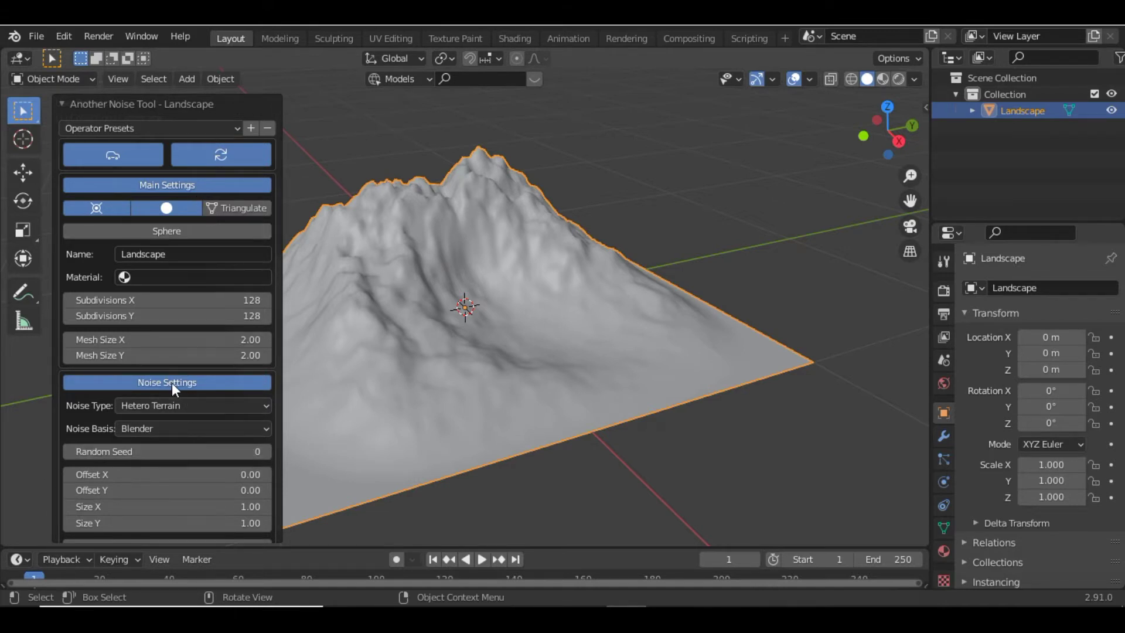
{"action": "scroll", "coordinate": [171, 382], "scroll_direction": "down", "scroll_amount": 10}
{"action": "scroll", "coordinate": [177, 332], "scroll_direction": "up", "scroll_amount": 10}
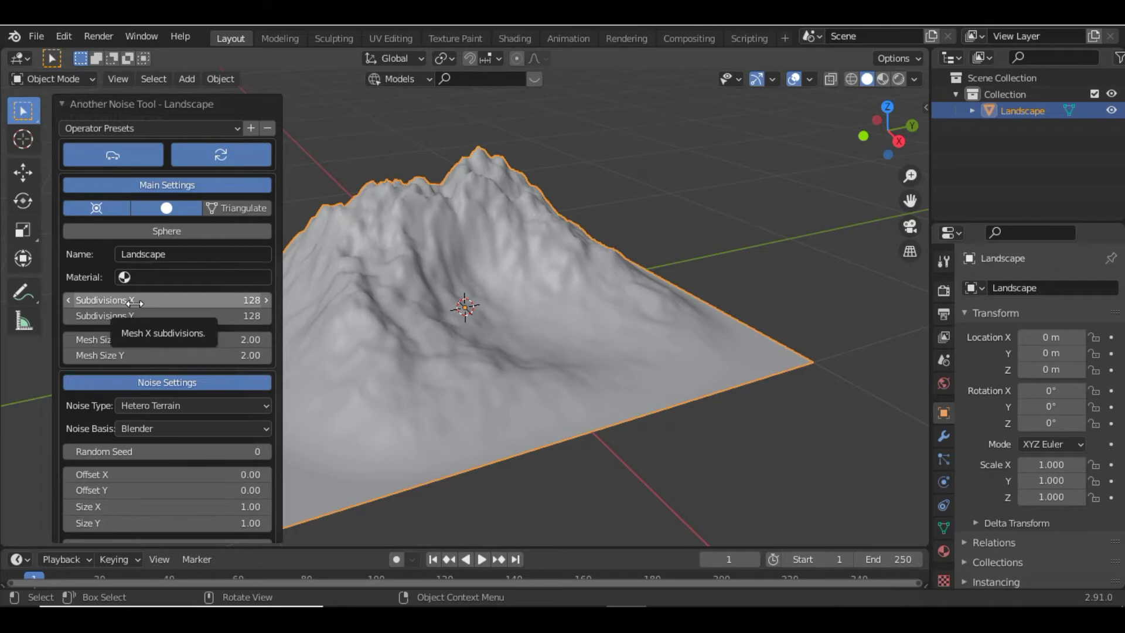
{"action": "left_click_drag", "start_coordinate": [101, 305], "coordinate": [115, 305]}
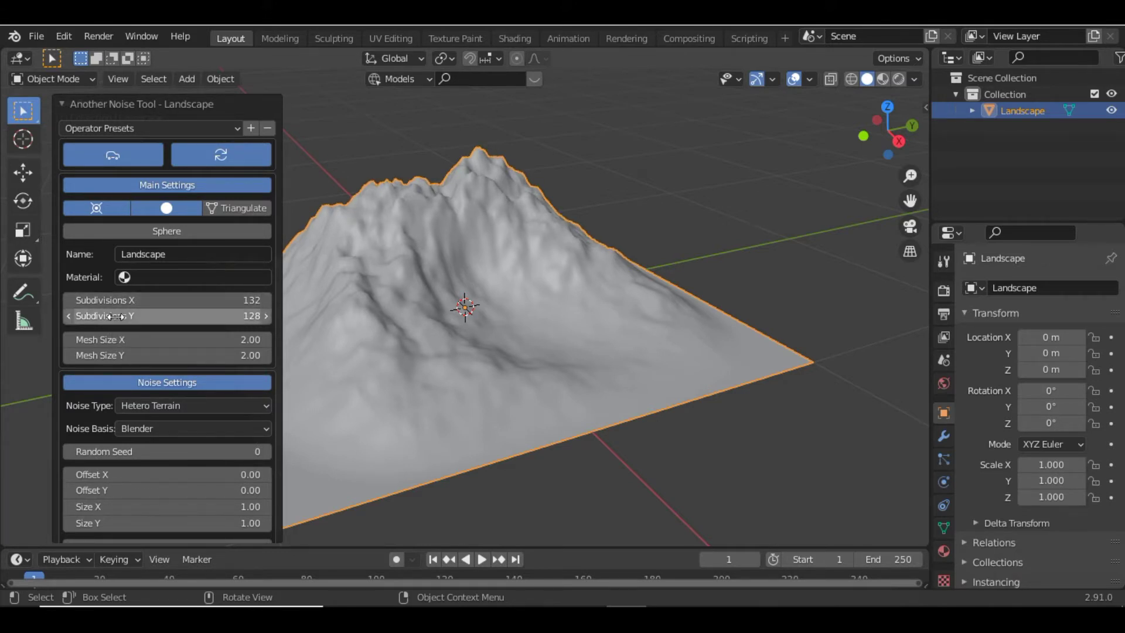
{"action": "left_click_drag", "start_coordinate": [123, 317], "coordinate": [140, 316]}
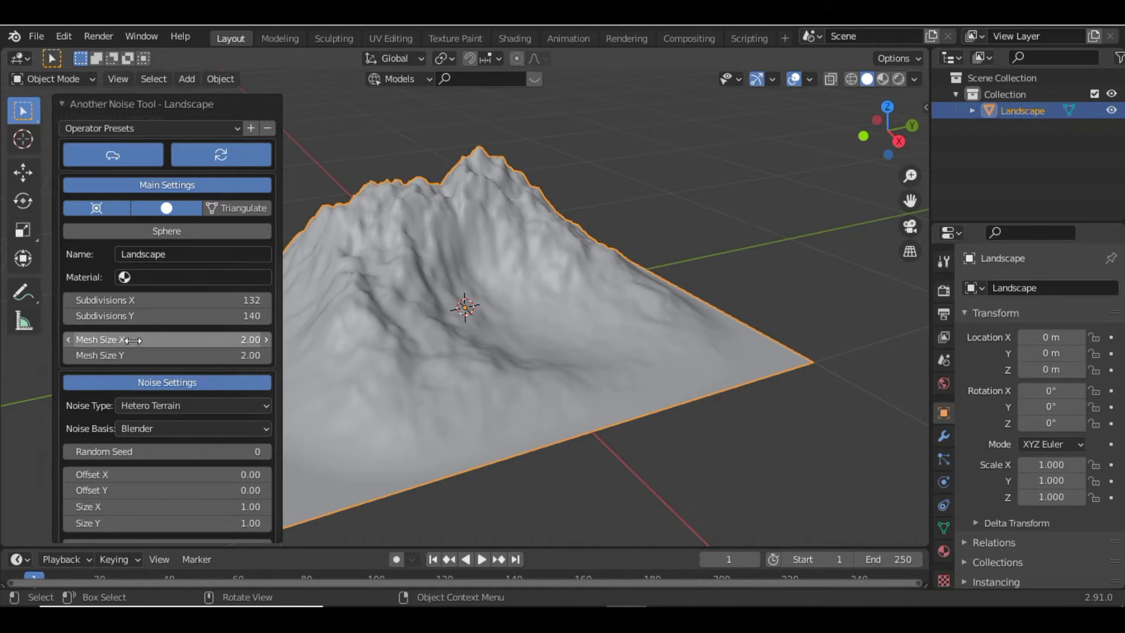
{"action": "mouse_move", "coordinate": [126, 340]}
{"action": "left_mouse_down"}
{"action": "mouse_move", "coordinate": [160, 339]}
{"action": "mouse_move", "coordinate": [126, 340]}
{"action": "mouse_move", "coordinate": [151, 339]}
{"action": "mouse_move", "coordinate": [126, 340]}
{"action": "mouse_move", "coordinate": [124, 355]}
{"action": "mouse_move", "coordinate": [134, 355]}
{"action": "mouse_move", "coordinate": [120, 353]}
{"action": "left_mouse_up"}
{"action": "scroll", "coordinate": [151, 351], "scroll_direction": "down", "scroll_amount": 5}
{"action": "scroll", "coordinate": [151, 350], "scroll_direction": "up", "scroll_amount": 4}
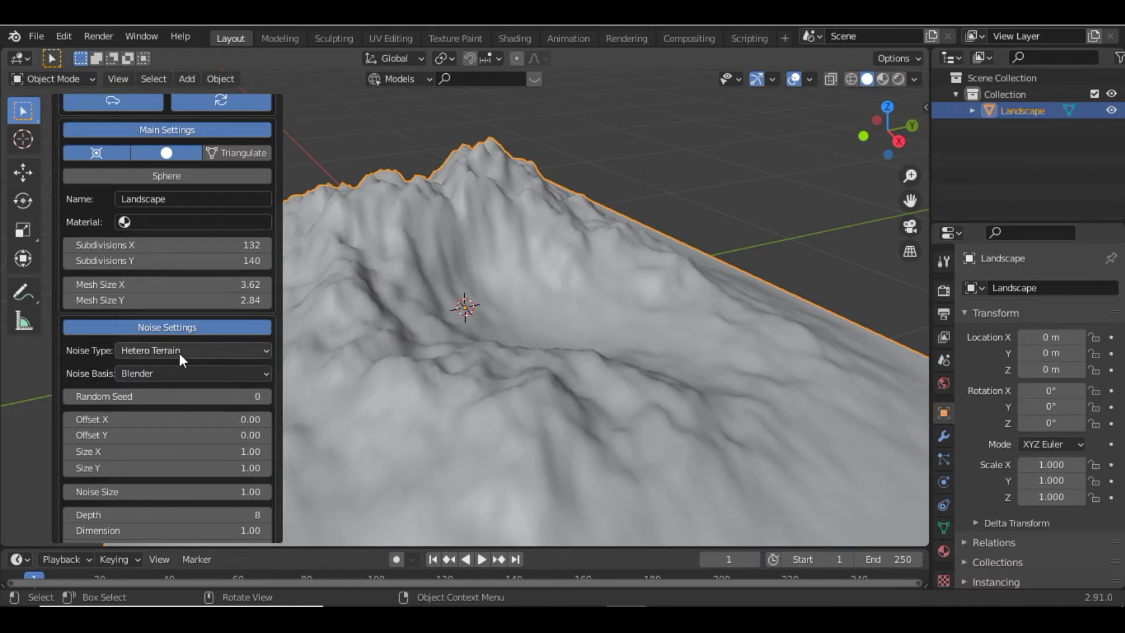
Try Turbulence, Distorted hTerrain and Ridged MFractal as the landscape's noise type.
{"action": "left_click", "coordinate": [195, 351]}
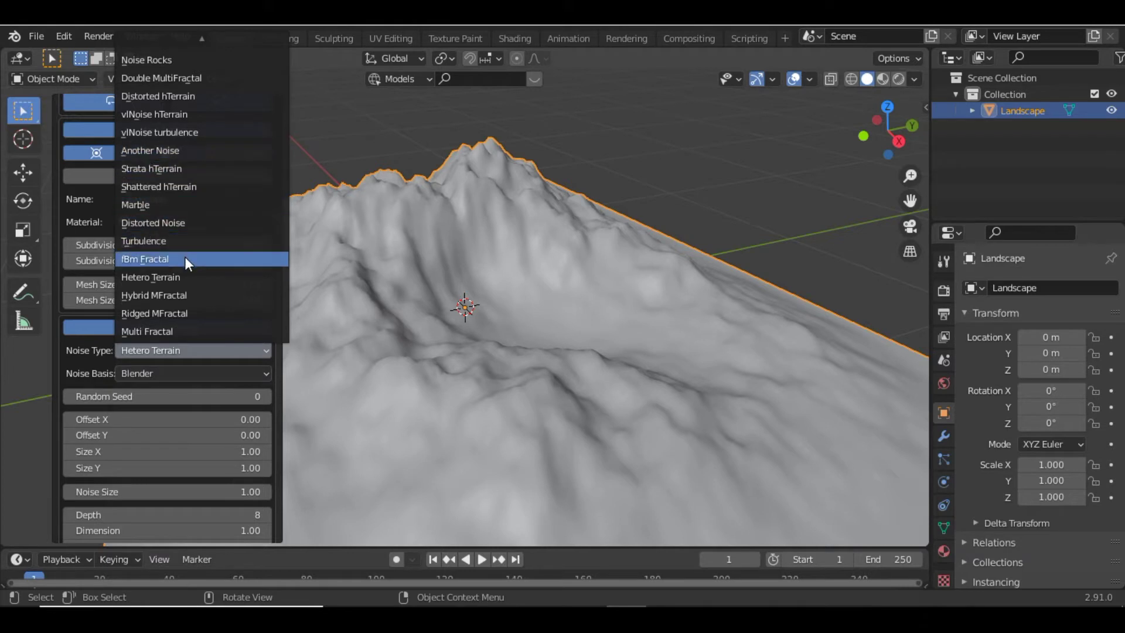
{"action": "left_click", "coordinate": [182, 240]}
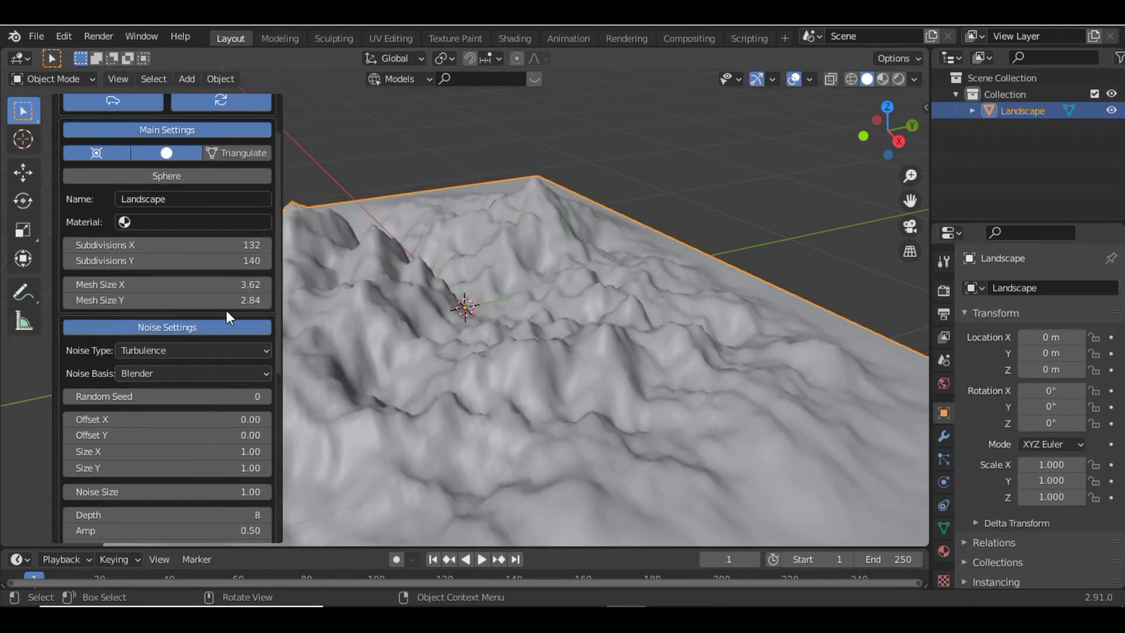
{"action": "left_click", "coordinate": [224, 351]}
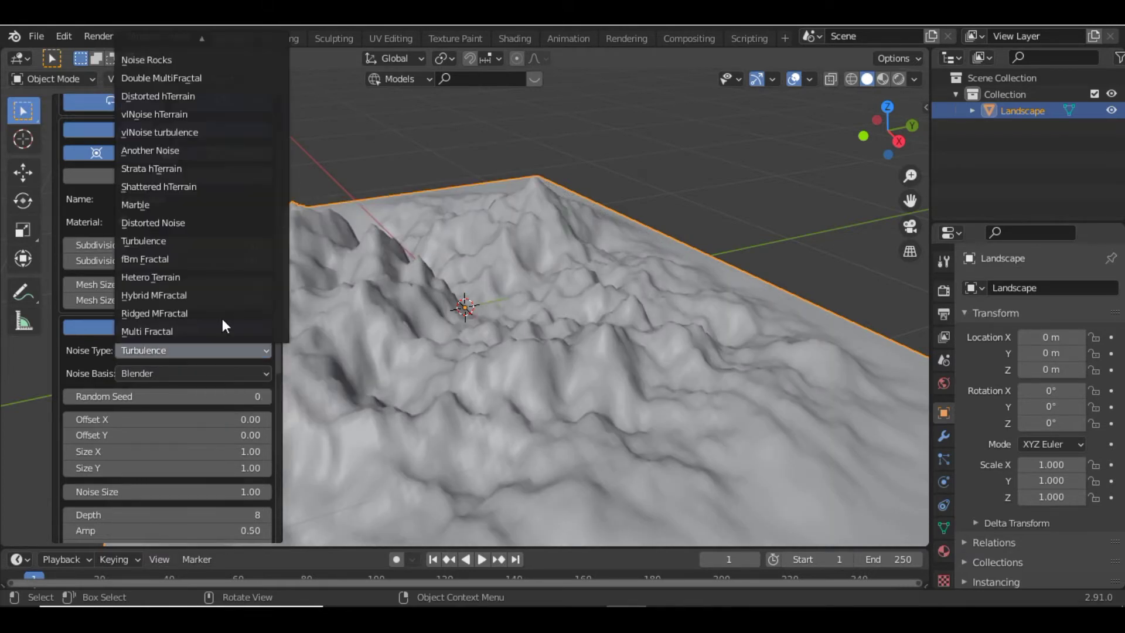
{"action": "left_click", "coordinate": [195, 96]}
{"action": "left_click", "coordinate": [208, 345]}
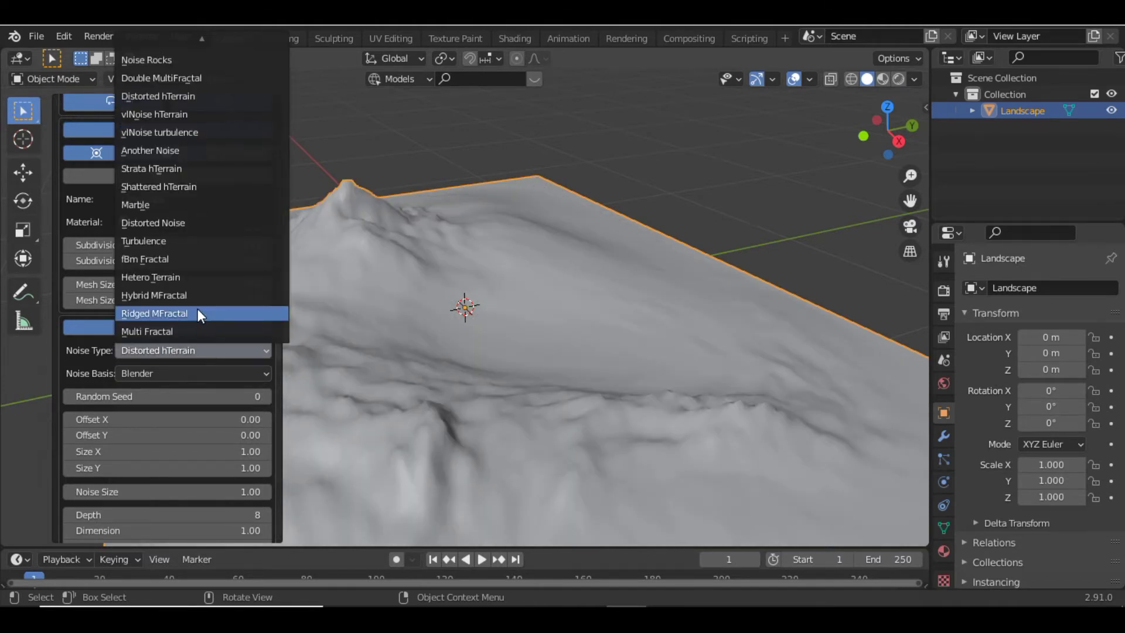
{"action": "left_click", "coordinate": [197, 310]}
Set the landscape's noise type to Turbulence.
{"action": "left_click", "coordinate": [220, 352]}
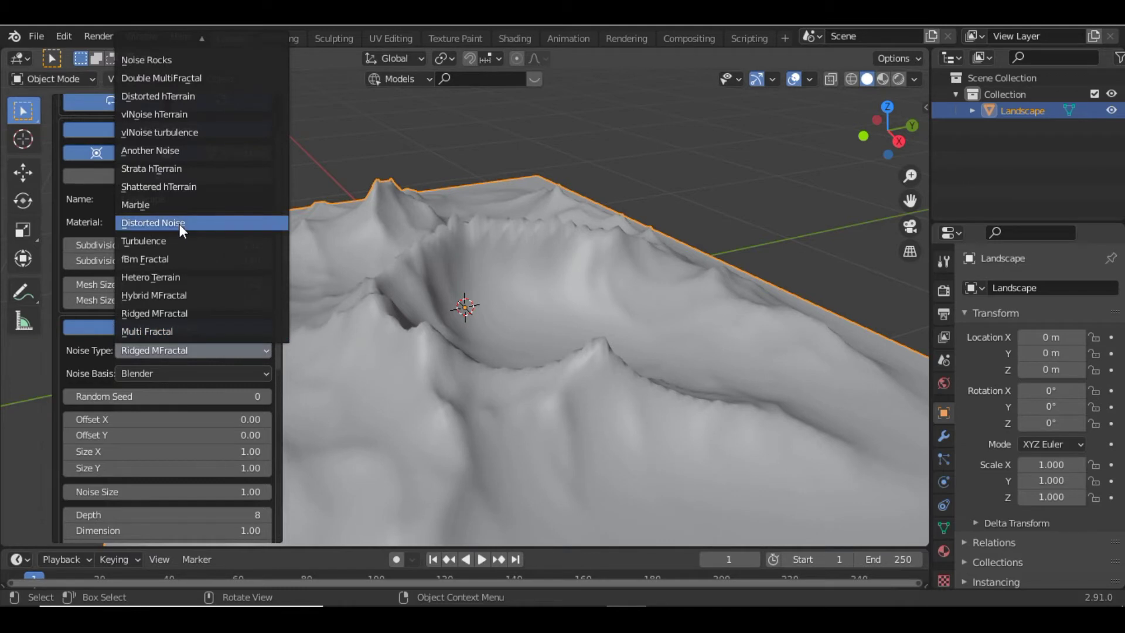
{"action": "left_click", "coordinate": [180, 242]}
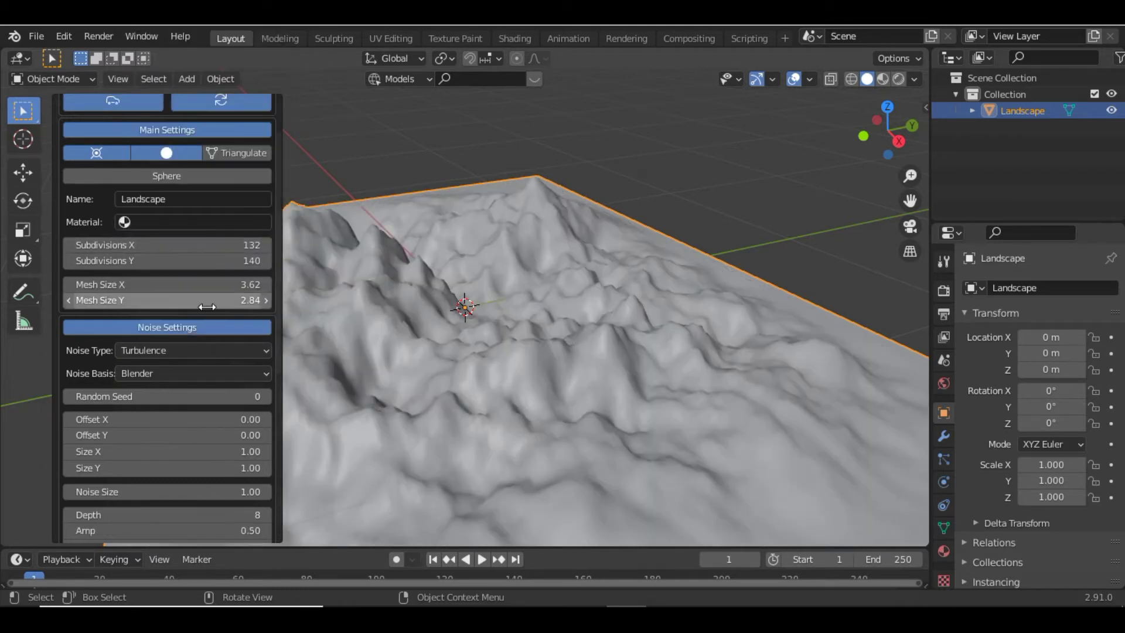
{"action": "scroll", "coordinate": [533, 300], "scroll_direction": "down", "scroll_amount": 5}
{"action": "scroll", "coordinate": [534, 300], "scroll_direction": "up", "scroll_amount": 5}
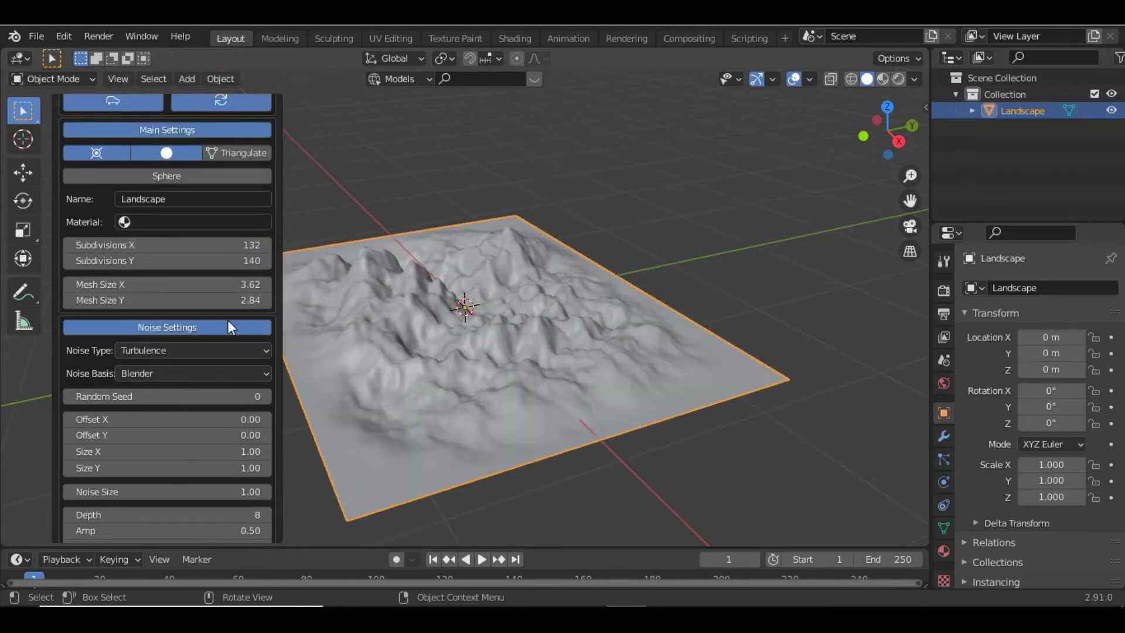
Try Perlin, Voronoi F1 and Voronoi F3 as the landscape's noise basis, and return it to Blender.
{"action": "left_click", "coordinate": [224, 374]}
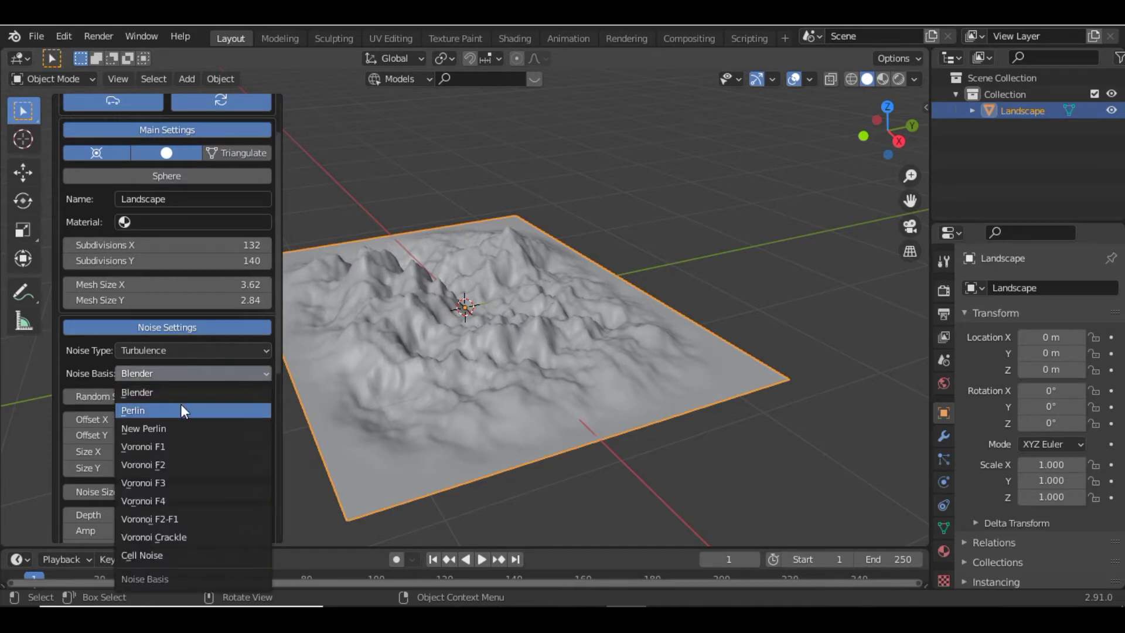
{"action": "left_click", "coordinate": [180, 410]}
{"action": "left_click", "coordinate": [226, 375]}
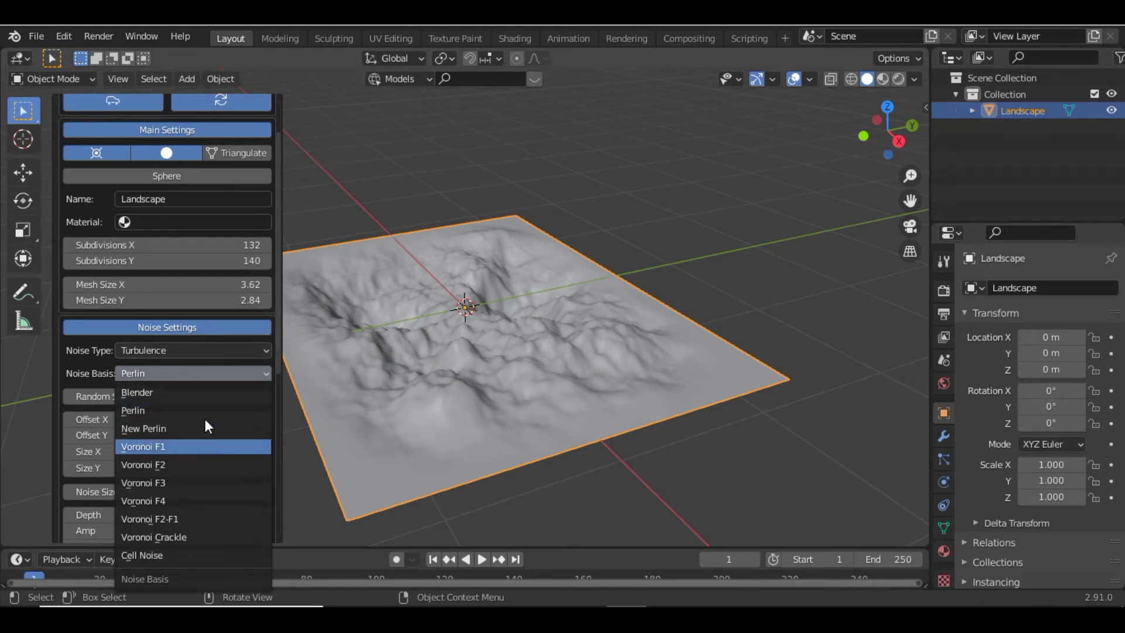
{"action": "left_click", "coordinate": [194, 446]}
{"action": "left_click", "coordinate": [228, 372]}
{"action": "left_click", "coordinate": [168, 480]}
{"action": "left_click", "coordinate": [233, 372]}
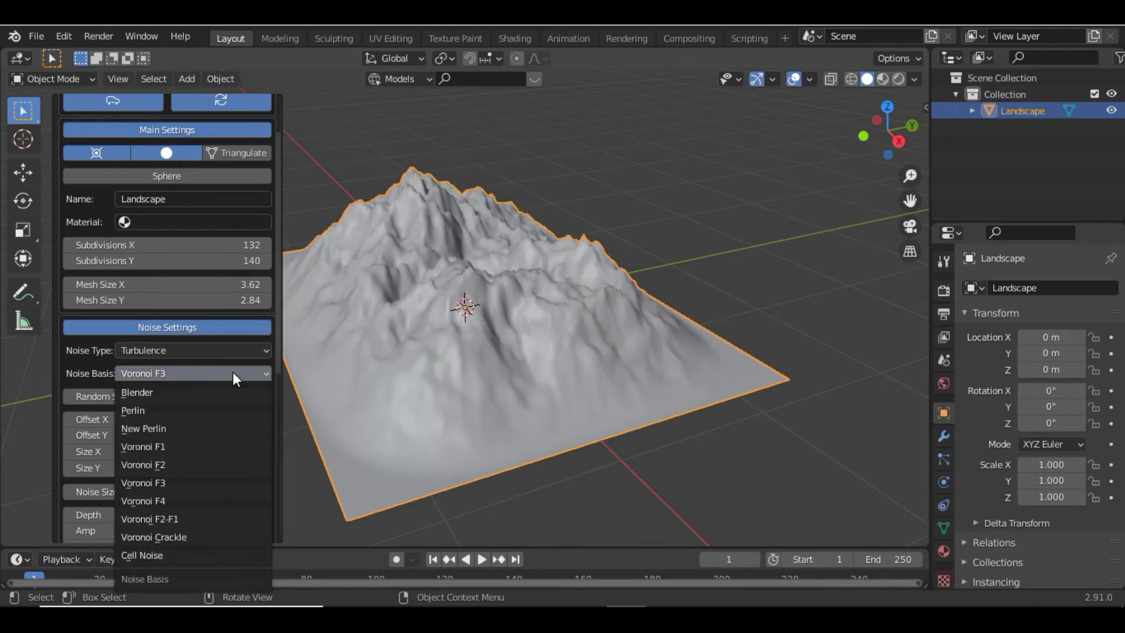
{"action": "left_click", "coordinate": [192, 389]}
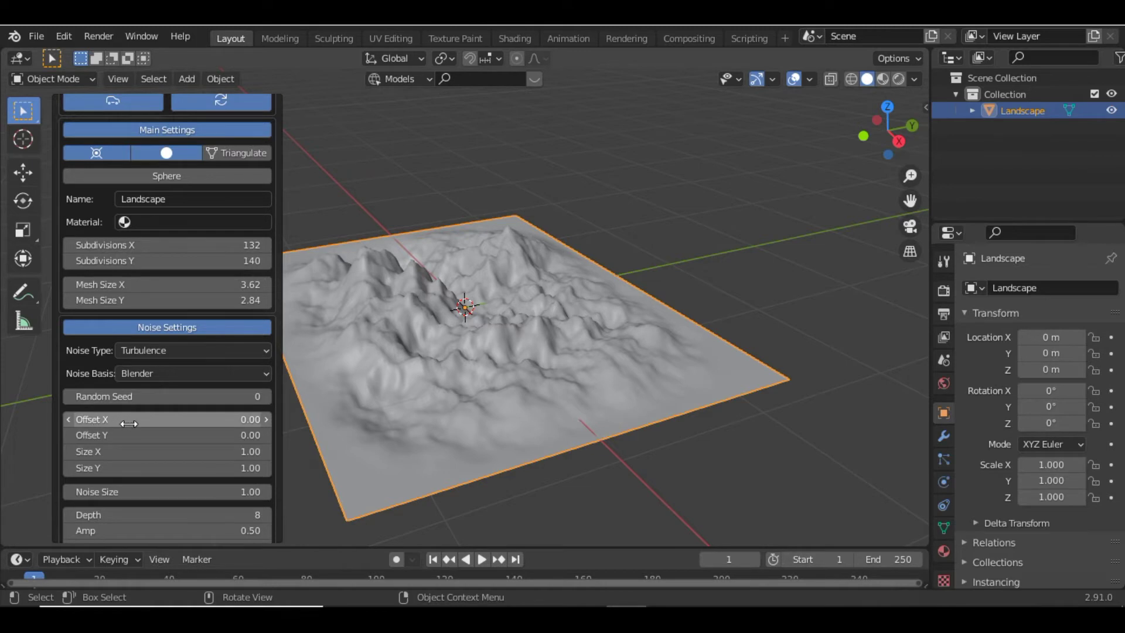
Raise the landscape's random seed to 4 to vary the terrain shape.
{"action": "left_click", "coordinate": [267, 396]}
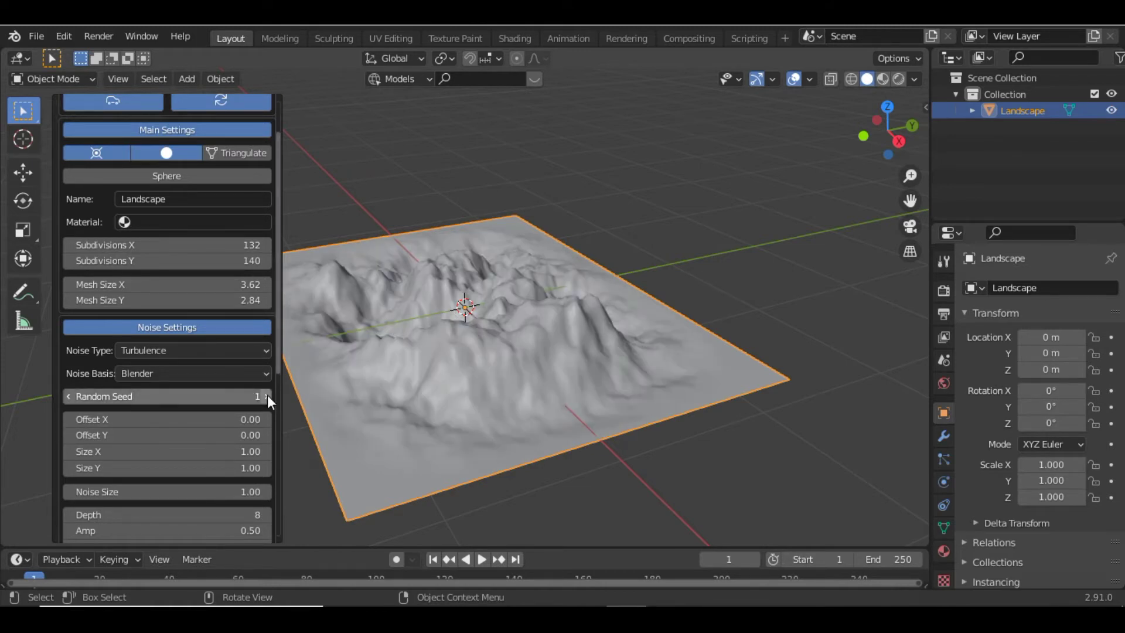
{"action": "left_click", "coordinate": [267, 396]}
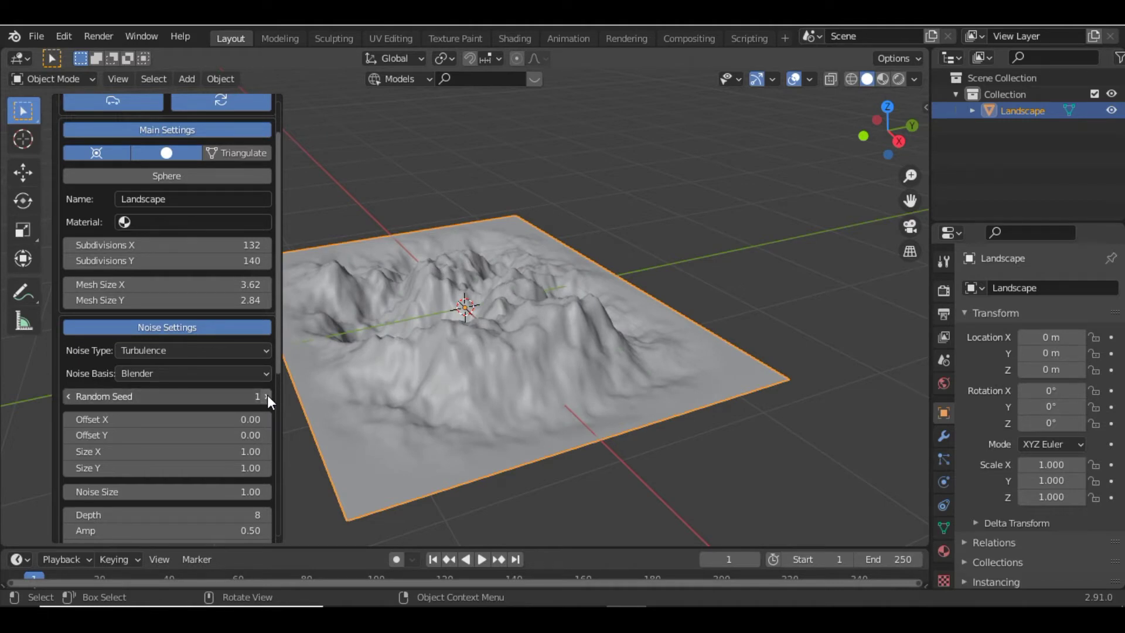
{"action": "left_click", "coordinate": [268, 396]}
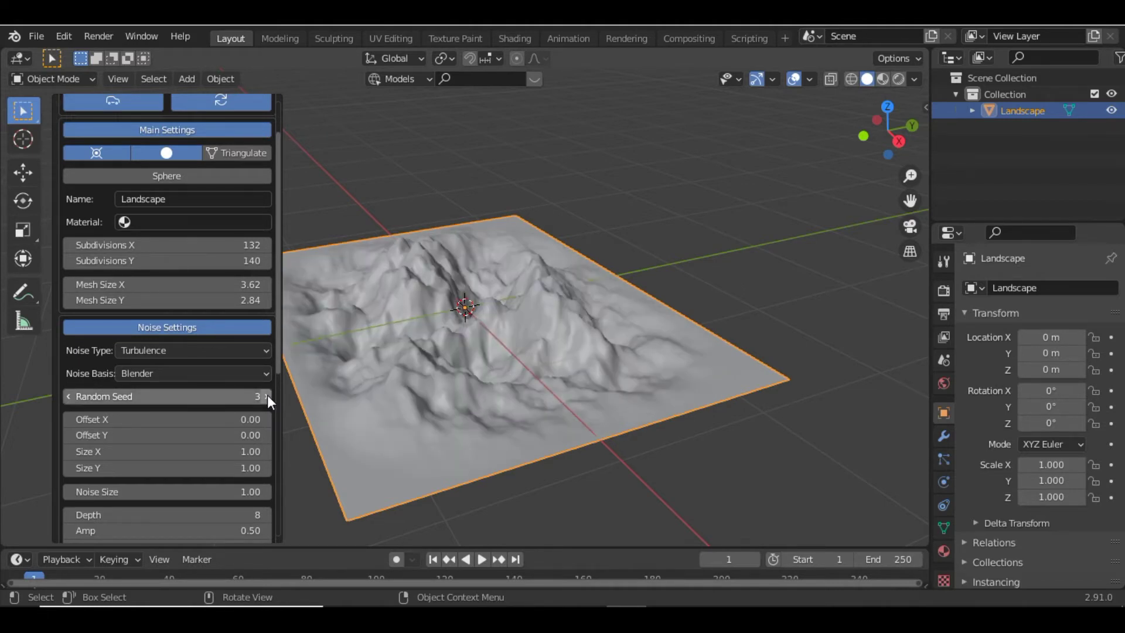
{"action": "left_click", "coordinate": [267, 396]}
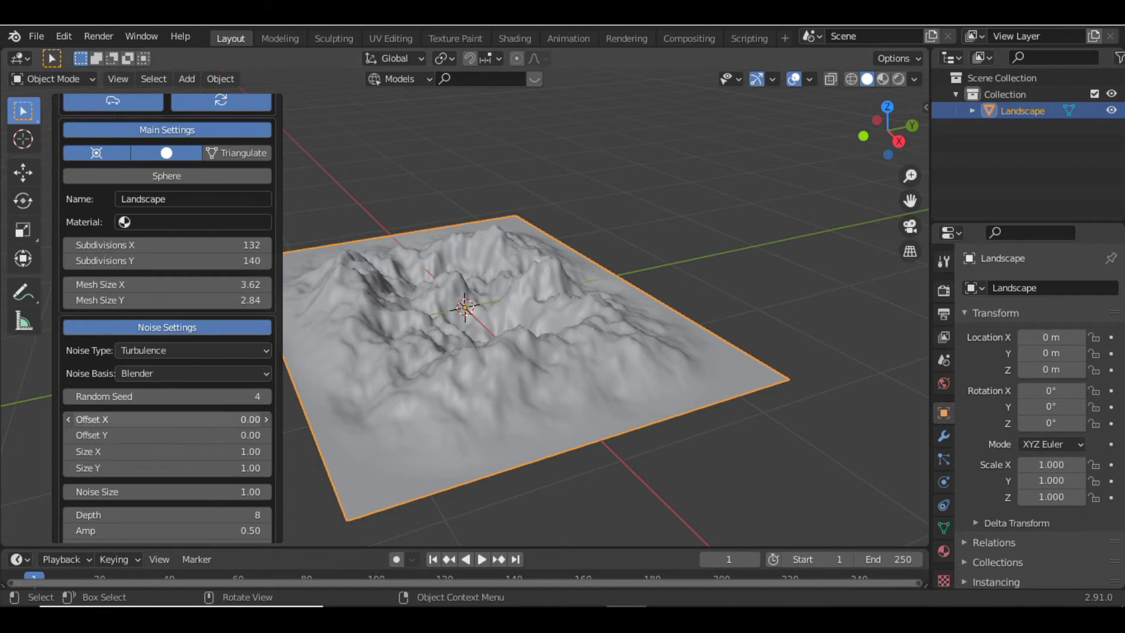
Set the noise Offset X to 0.51, Offset Y to 0.42, Size X to 1.33 and Size Y to 2.17, with random seed 6.
{"action": "left_click_drag", "start_coordinate": [167, 419], "coordinate": [211, 434]}
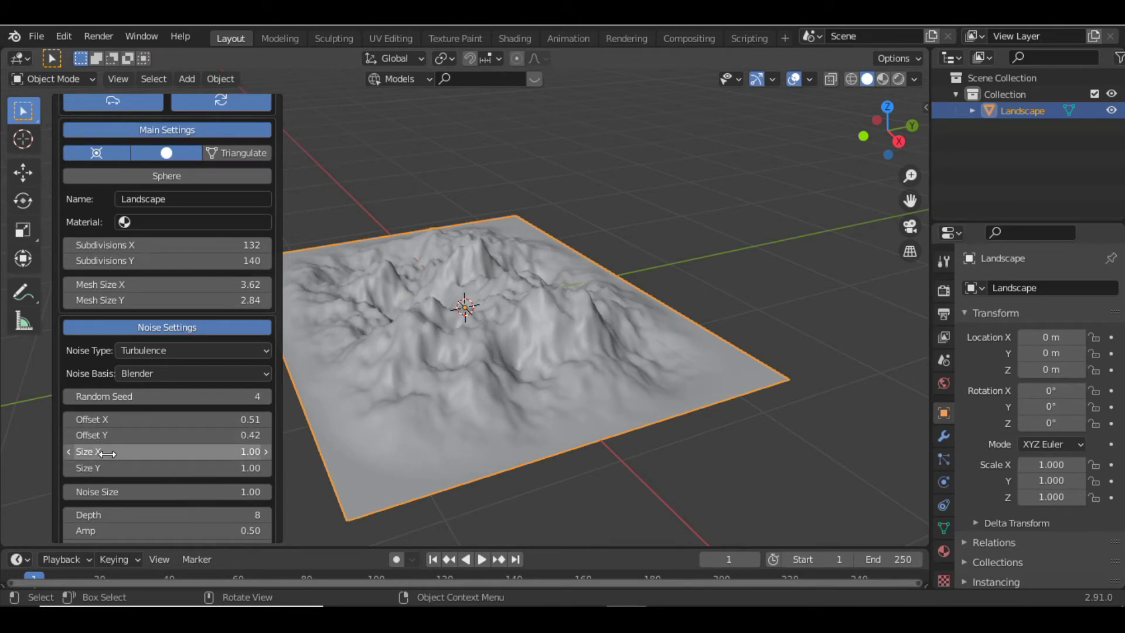
{"action": "left_click_drag", "start_coordinate": [107, 453], "coordinate": [128, 467]}
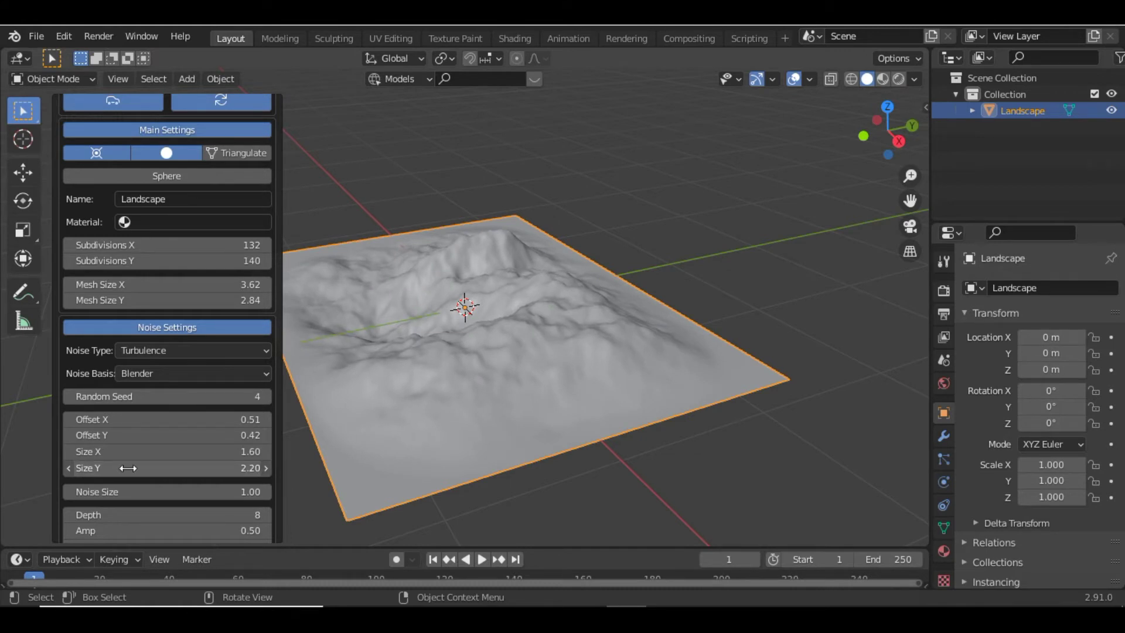
{"action": "left_click", "coordinate": [265, 396]}
{"action": "left_click", "coordinate": [265, 396]}
Increase the landscape's Noise Size to 1.03.
{"action": "scroll", "coordinate": [176, 374], "scroll_direction": "down", "scroll_amount": 5}
{"action": "scroll", "coordinate": [156, 362], "scroll_direction": "up", "scroll_amount": 8}
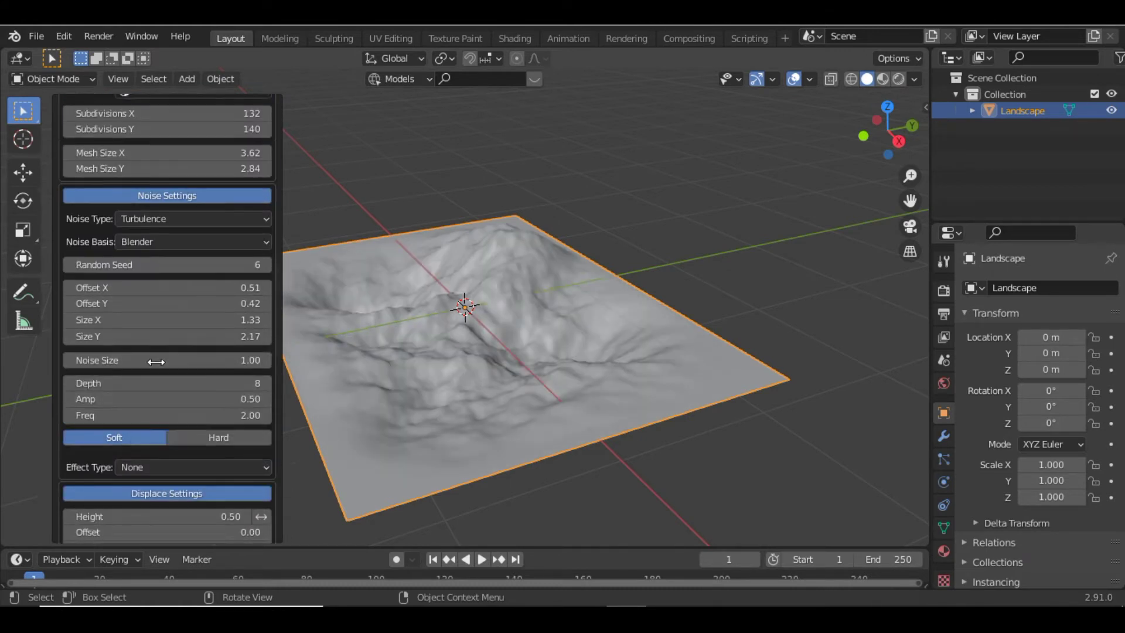
{"action": "scroll", "coordinate": [157, 364], "scroll_direction": "down", "scroll_amount": 4}
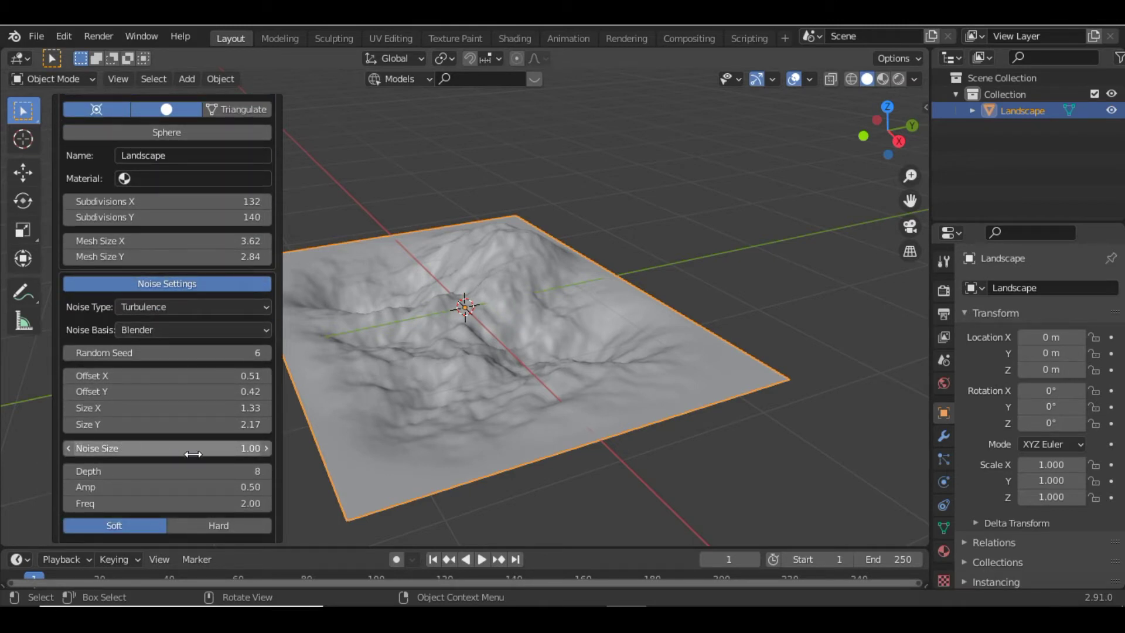
{"action": "left_click", "coordinate": [267, 448]}
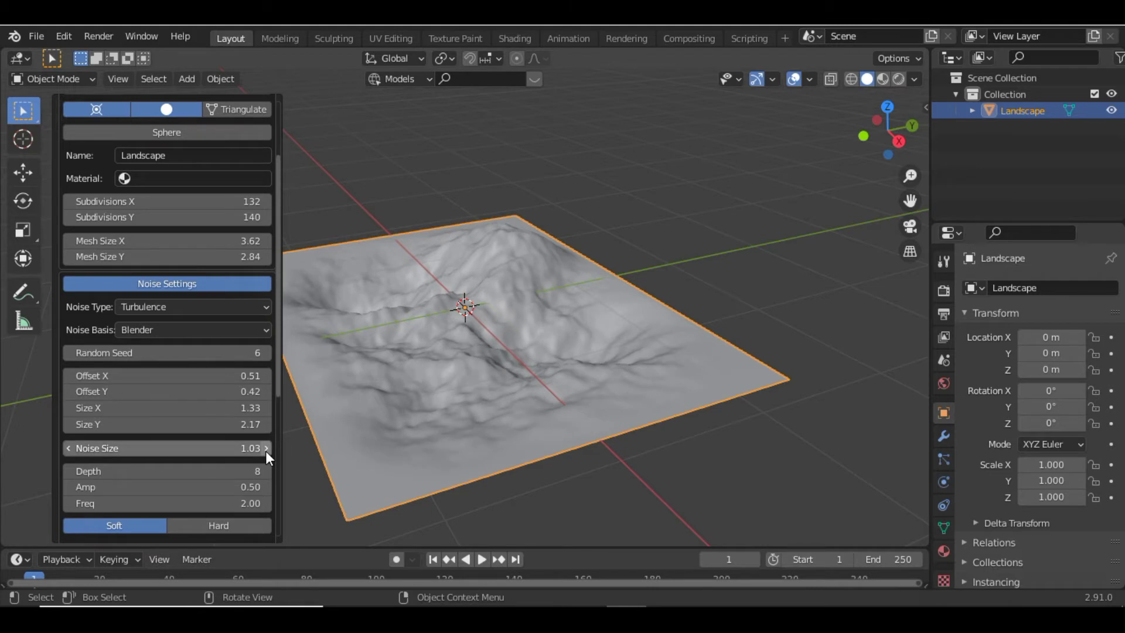
Set the landscape's Noise Size to 1.09 and its noise Depth to 9.
{"action": "left_click_drag", "start_coordinate": [266, 448], "coordinate": [137, 449]}
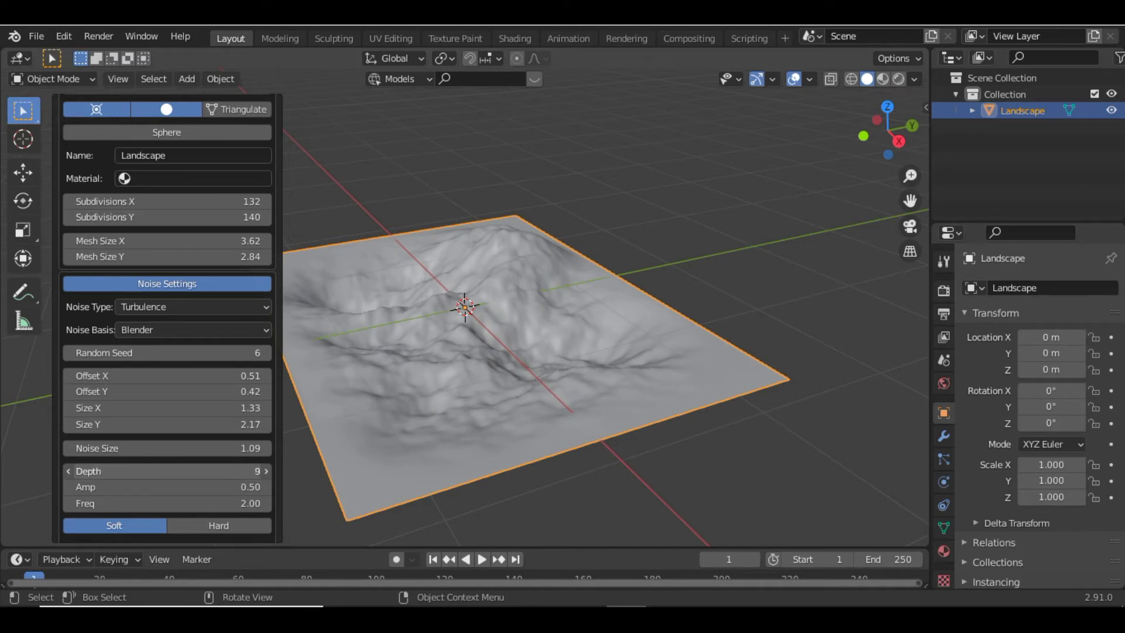
Try noise Amp values of 0.68 and 0.4 on the landscape, and return Amp to 0.5.
{"action": "left_click_drag", "start_coordinate": [167, 486], "coordinate": [142, 487]}
{"action": "left_click", "coordinate": [142, 486]}
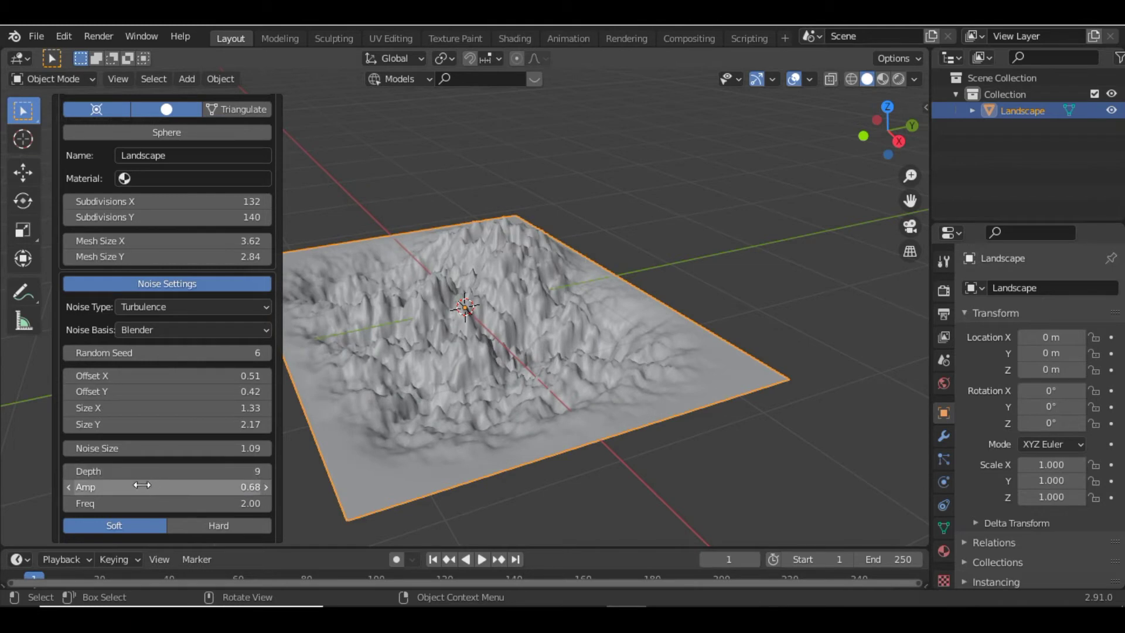
{"action": "key", "text": "BackSpace"}
{"action": "key", "text": "BackSpace"}
{"action": "key", "text": "BackSpace"}
{"action": "key", "text": "BackSpace"}
{"action": "type", "text": "0.4"}
{"action": "key", "text": "Return"}
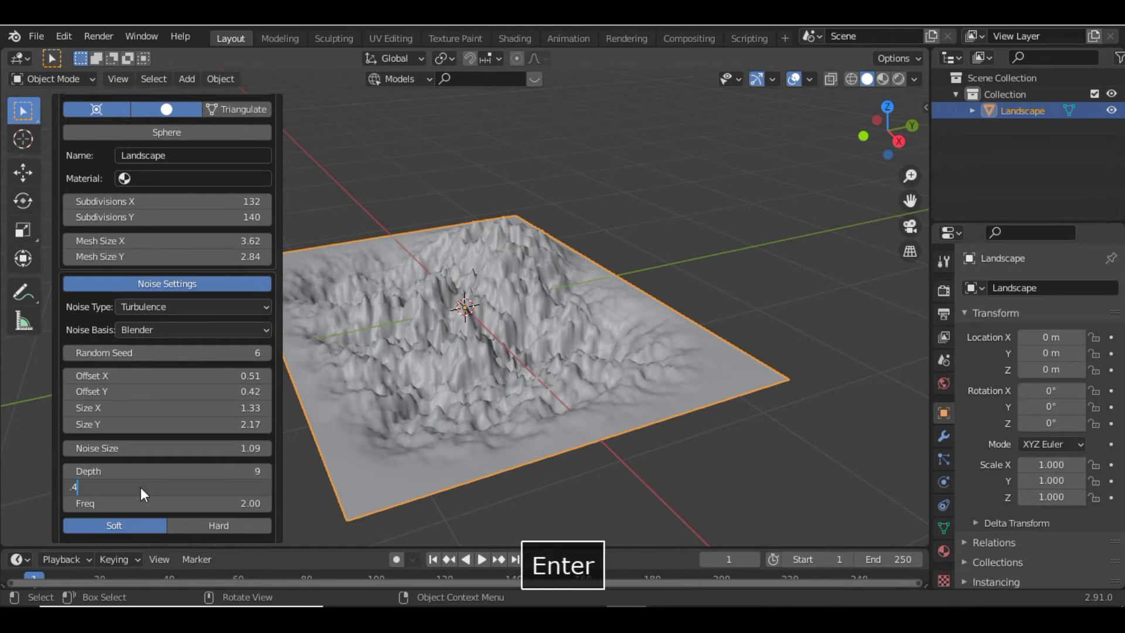
{"action": "left_click", "coordinate": [140, 487]}
{"action": "type", "text": ".5"}
{"action": "key", "text": "Return"}
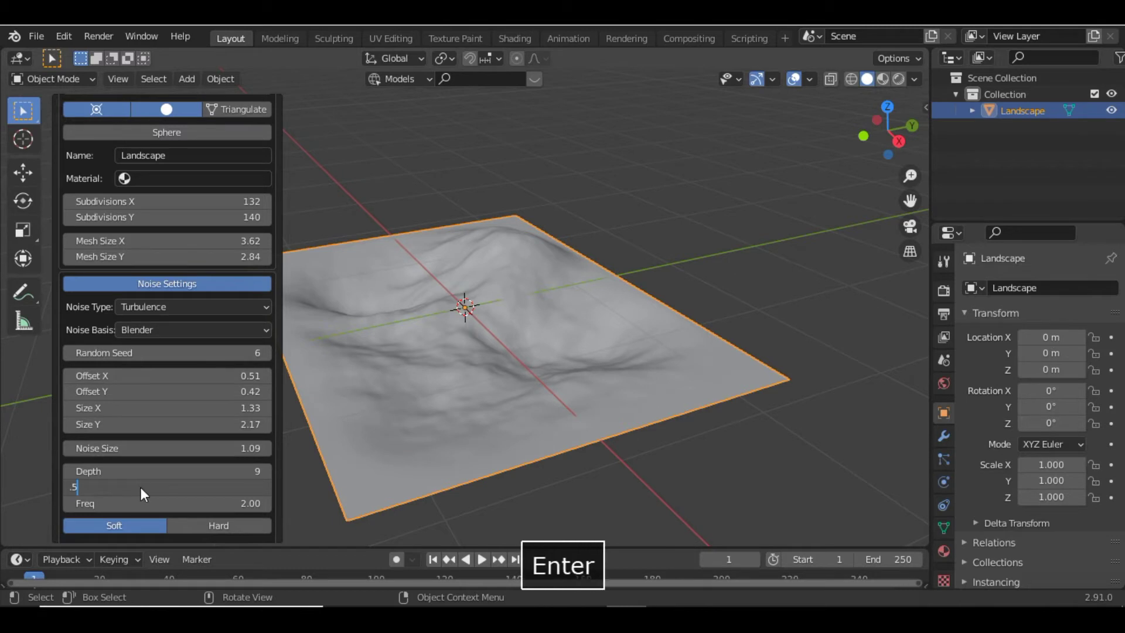
Try a noise Freq of 4 on the landscape, and settle on 3.
{"action": "left_click", "coordinate": [154, 503]}
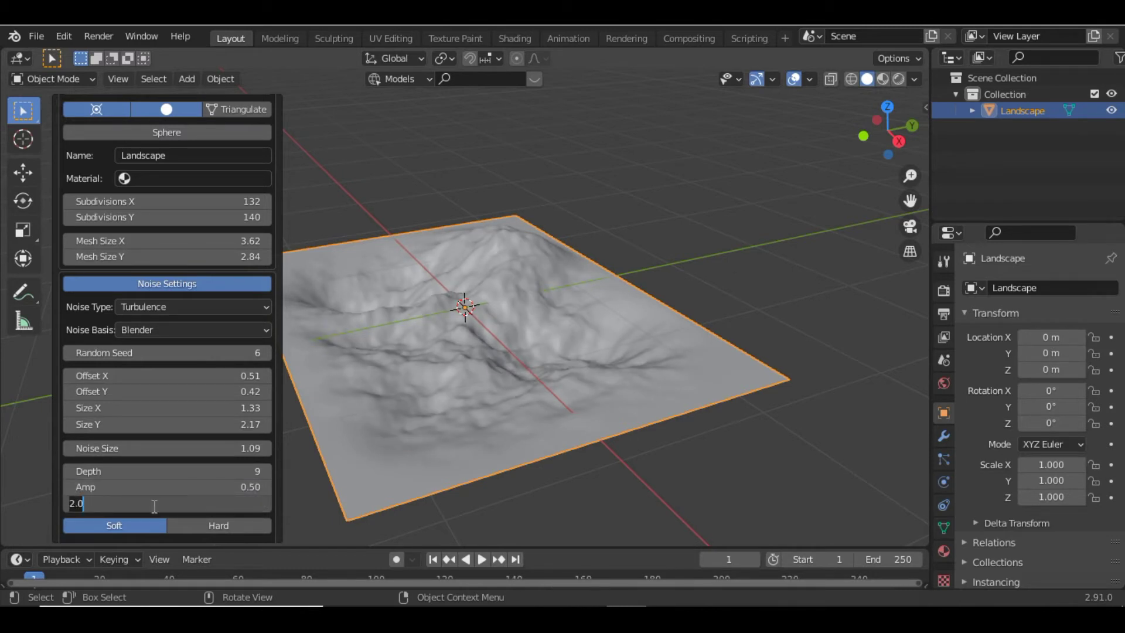
{"action": "type", "text": "4"}
{"action": "key", "text": "Return"}
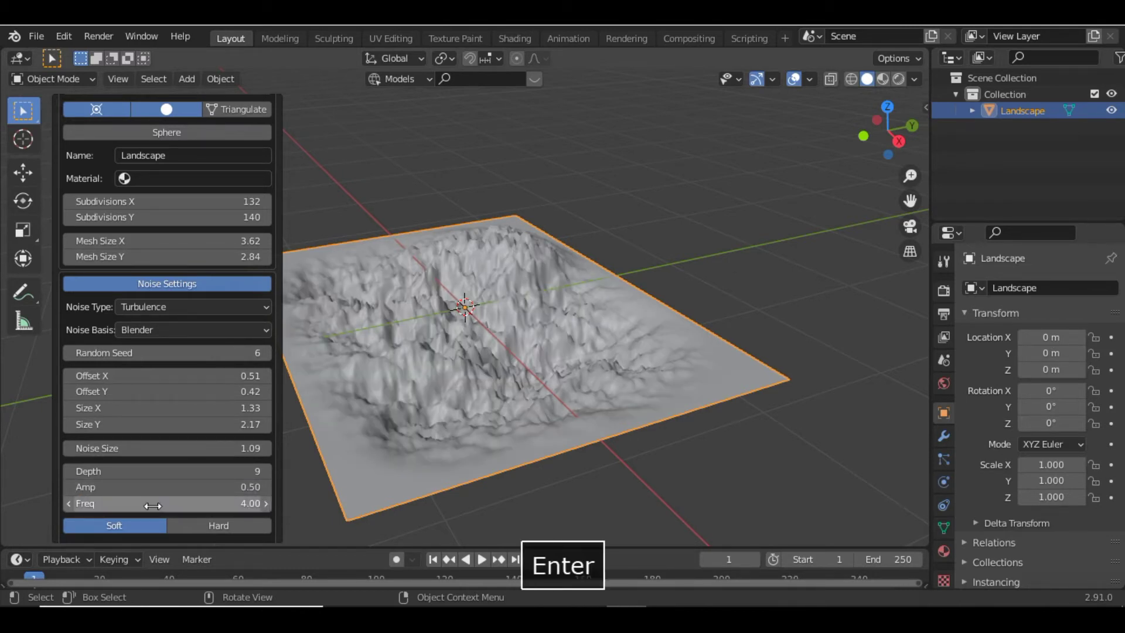
{"action": "left_click", "coordinate": [152, 506]}
{"action": "type", "text": "3"}
{"action": "key", "text": "Return"}
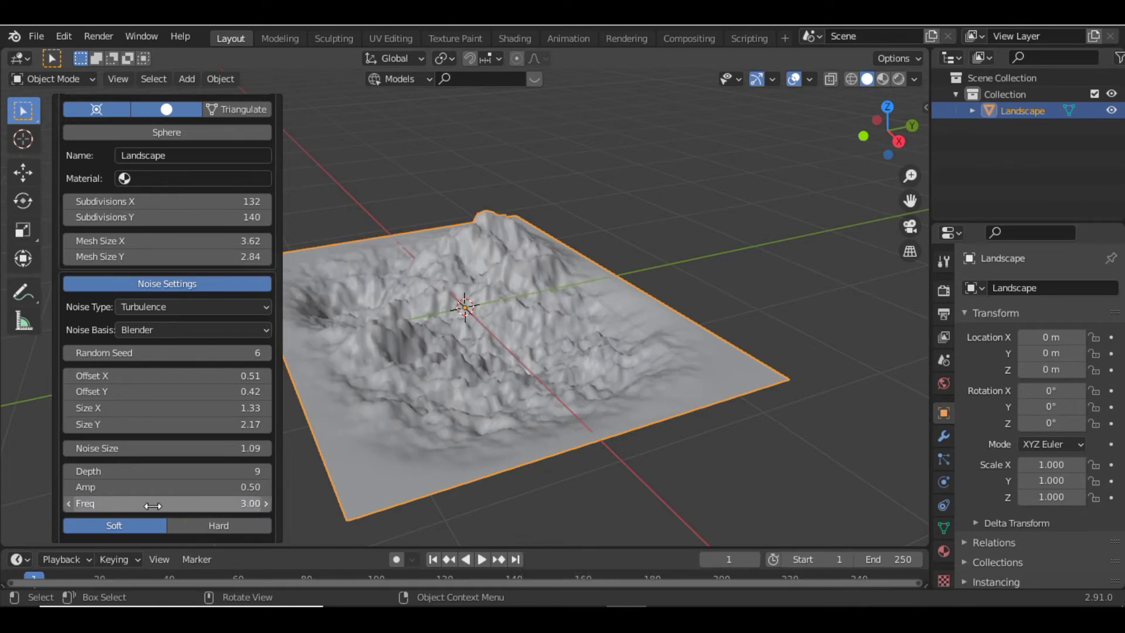
Try Hard noise on the landscape and switch it back to Soft.
{"action": "scroll", "coordinate": [184, 494], "scroll_direction": "down", "scroll_amount": 8}
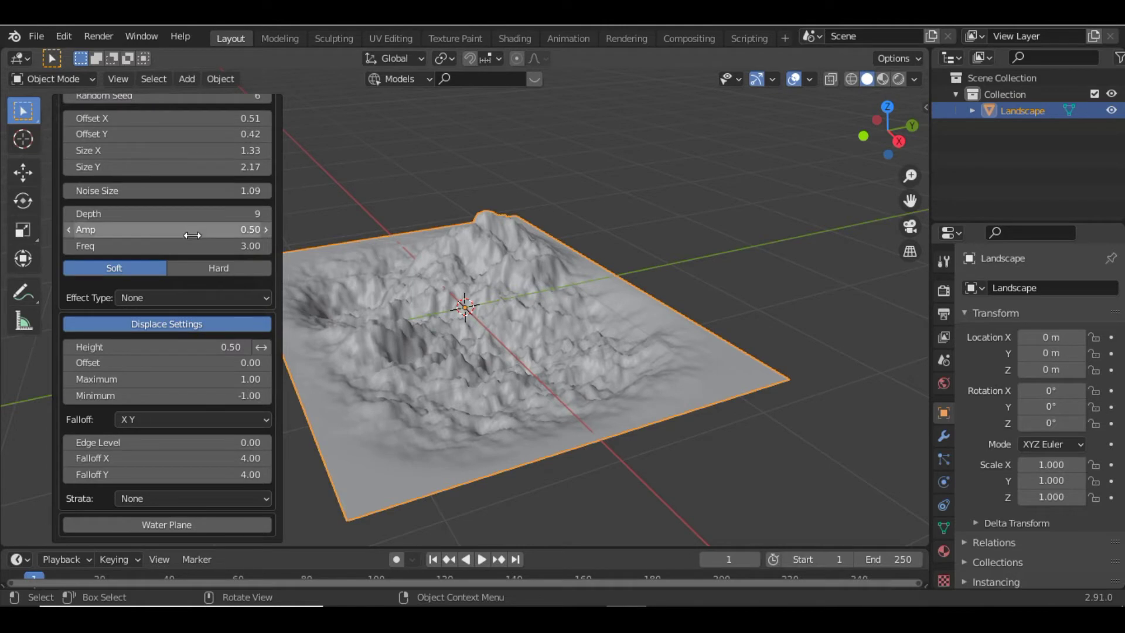
{"action": "left_click", "coordinate": [183, 267]}
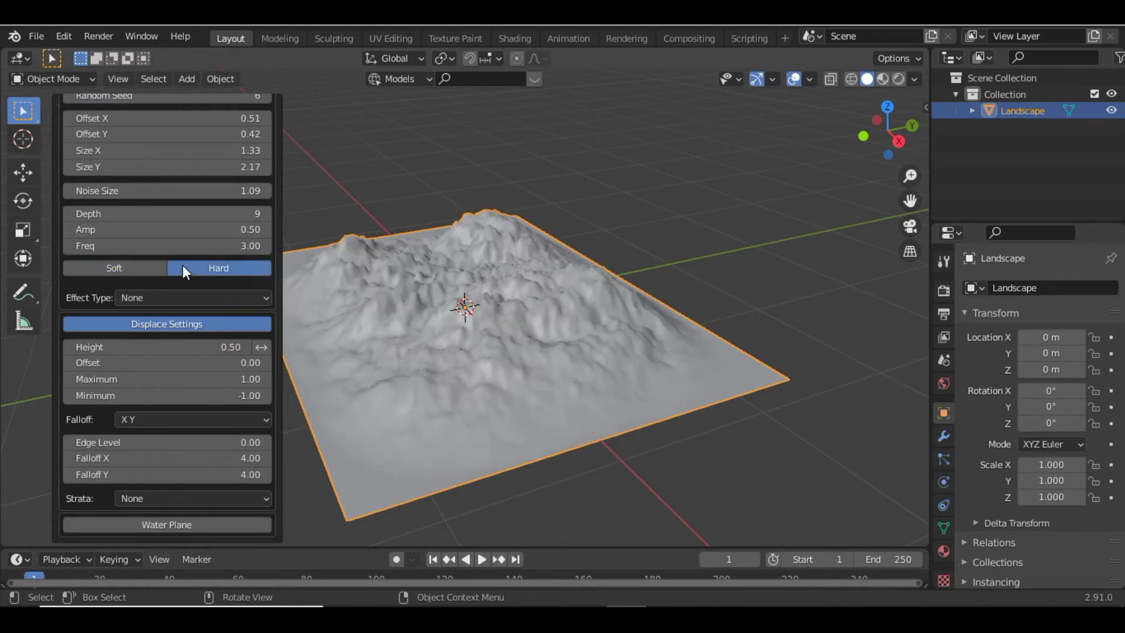
{"action": "left_click", "coordinate": [105, 271]}
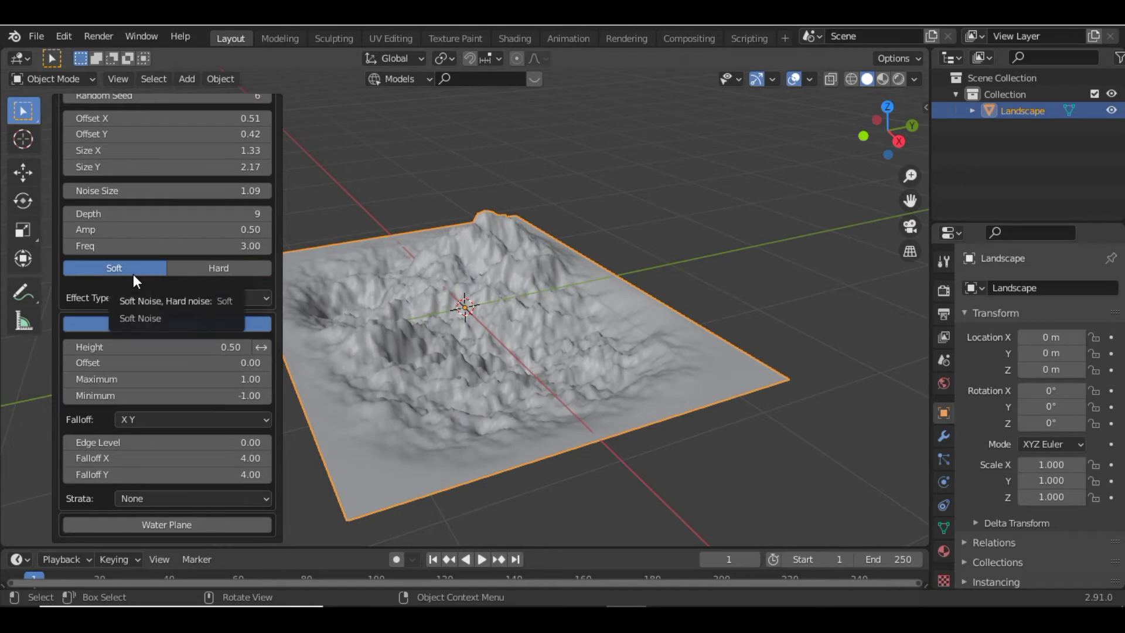
Try the Zigzag, Cosine, Stone and Waves effect types on the landscape, and return the effect type to None.
{"action": "left_click", "coordinate": [229, 297]}
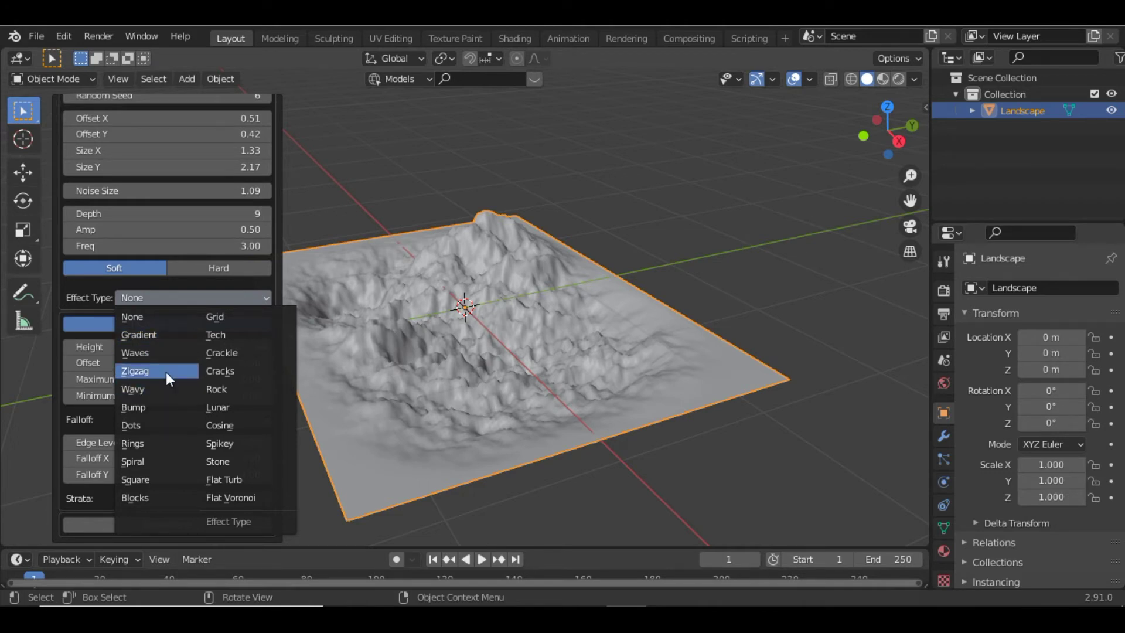
{"action": "left_click", "coordinate": [167, 372]}
{"action": "left_click", "coordinate": [243, 294]}
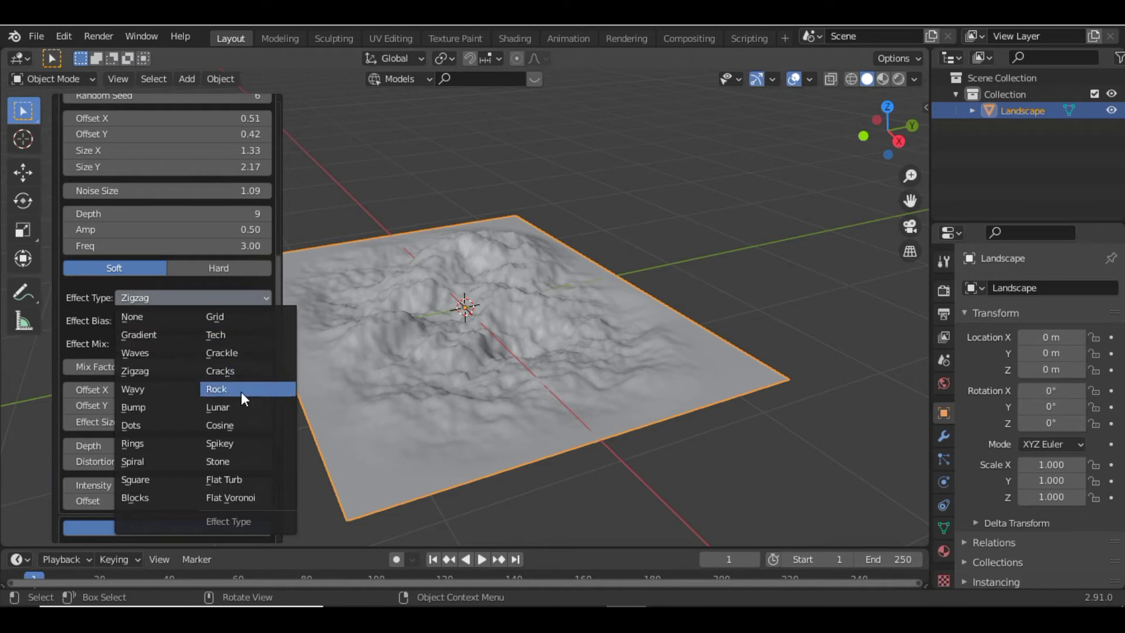
{"action": "left_click", "coordinate": [240, 427]}
{"action": "left_click", "coordinate": [246, 298]}
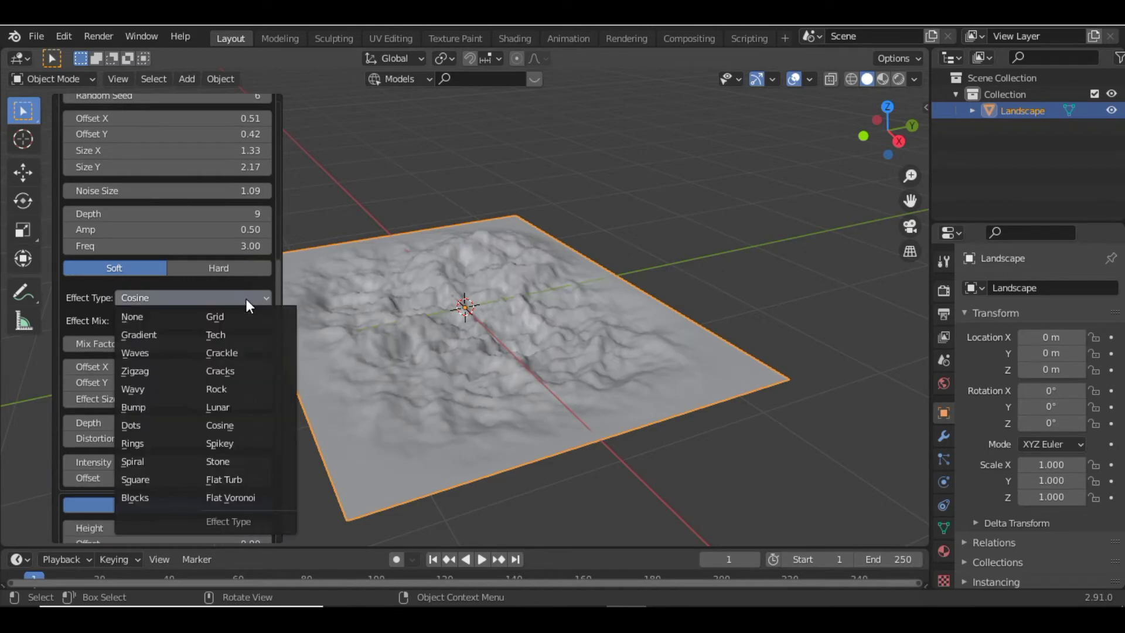
{"action": "left_click", "coordinate": [228, 463]}
{"action": "left_click", "coordinate": [204, 296]}
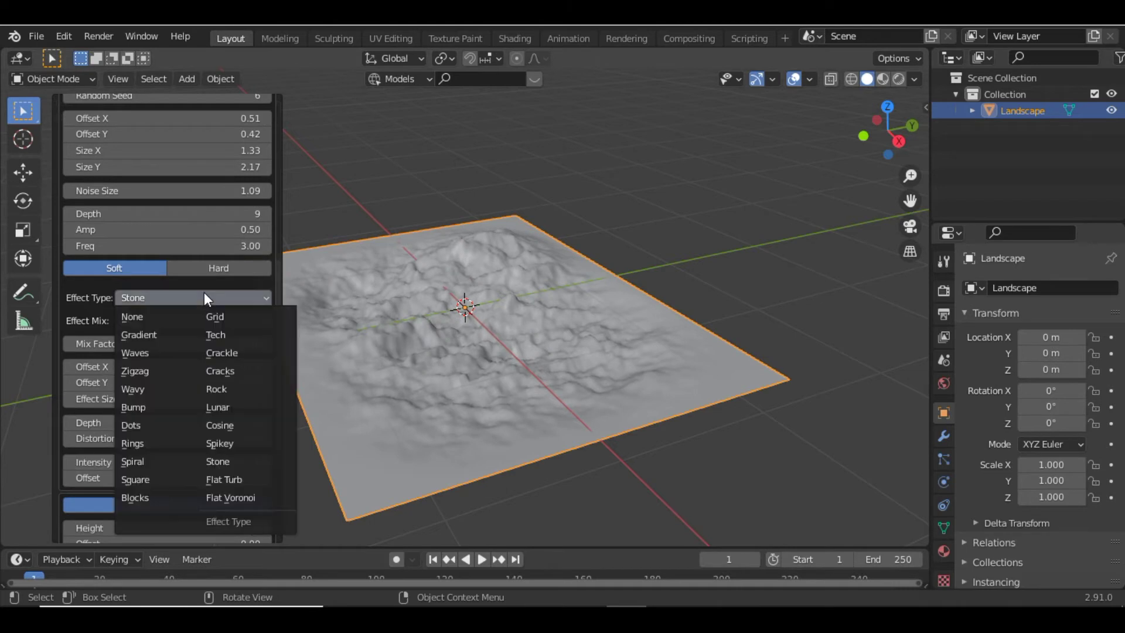
{"action": "left_click", "coordinate": [160, 357]}
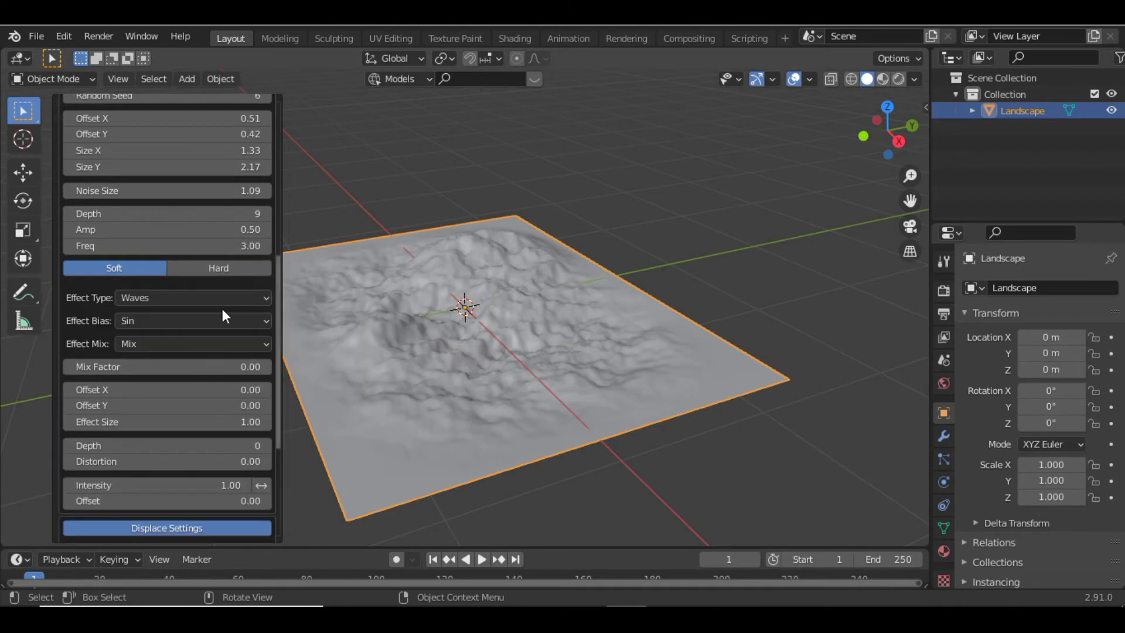
{"action": "left_click", "coordinate": [226, 297]}
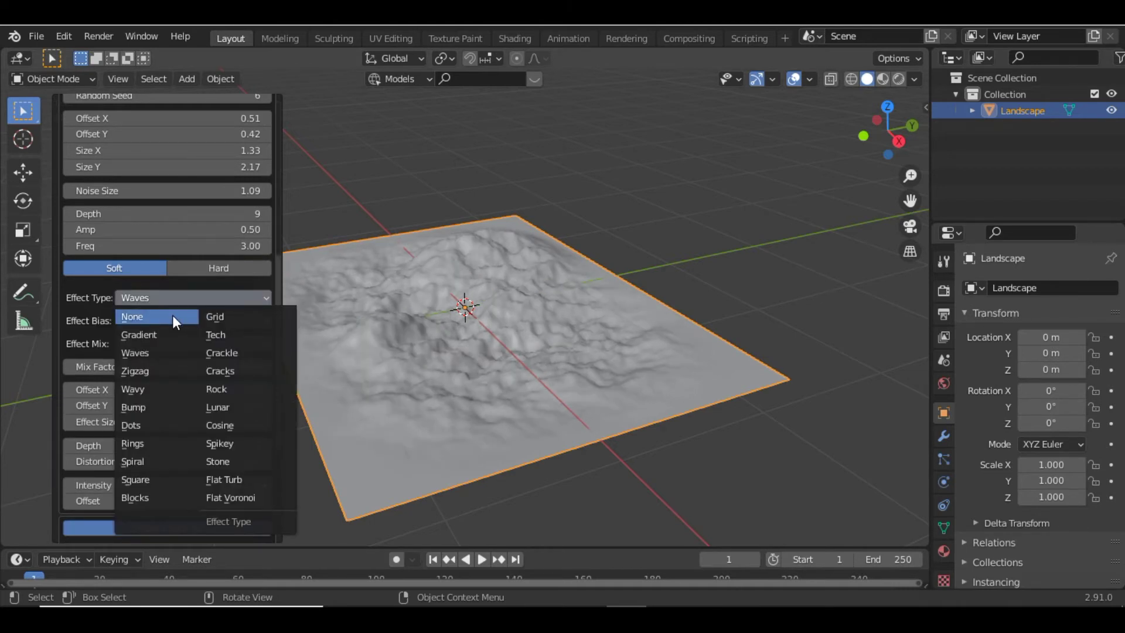
{"action": "left_click", "coordinate": [173, 314]}
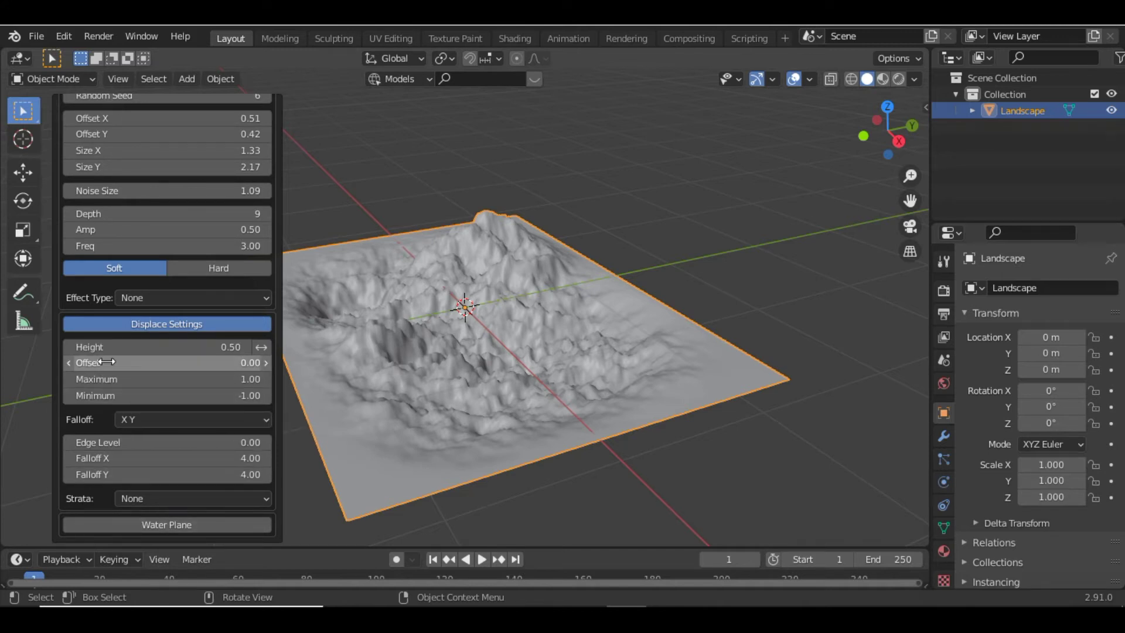
Set the landscape's displacement Height to 0.77, Offset to 0.21 and Maximum to 1.15.
{"action": "left_click_drag", "start_coordinate": [261, 347], "coordinate": [266, 363]}
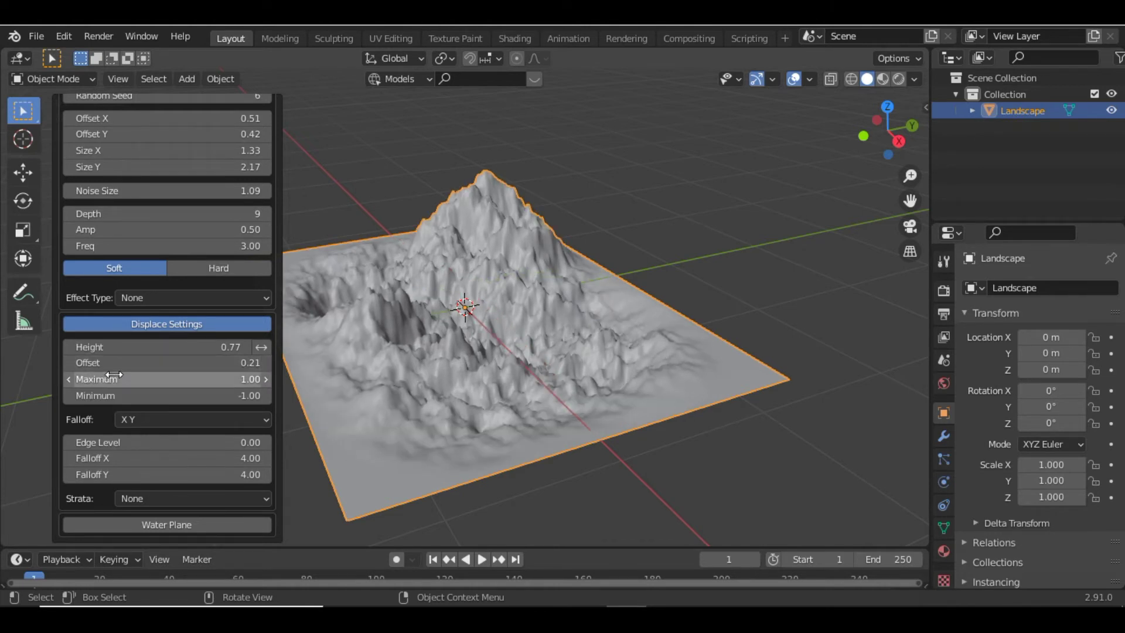
{"action": "mouse_move", "coordinate": [126, 379]}
{"action": "left_mouse_down"}
{"action": "mouse_move", "coordinate": [141, 379]}
{"action": "mouse_move", "coordinate": [125, 379]}
{"action": "left_mouse_up"}
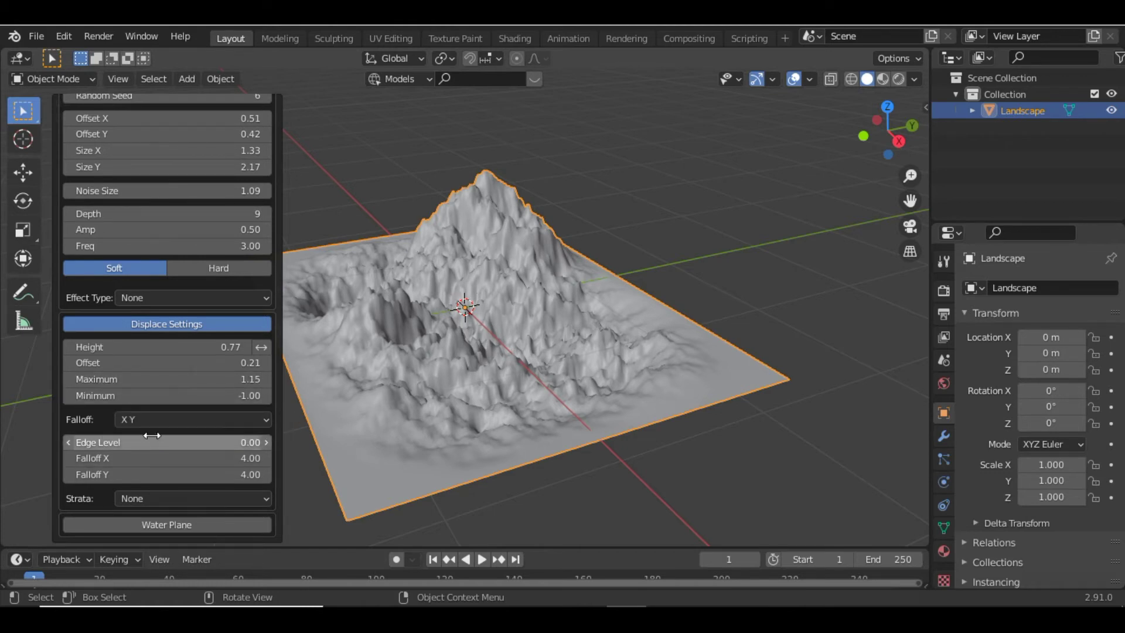
Try the None, Y and X falloff options on the landscape's edges, and return the falloff to X Y.
{"action": "left_click", "coordinate": [162, 417]}
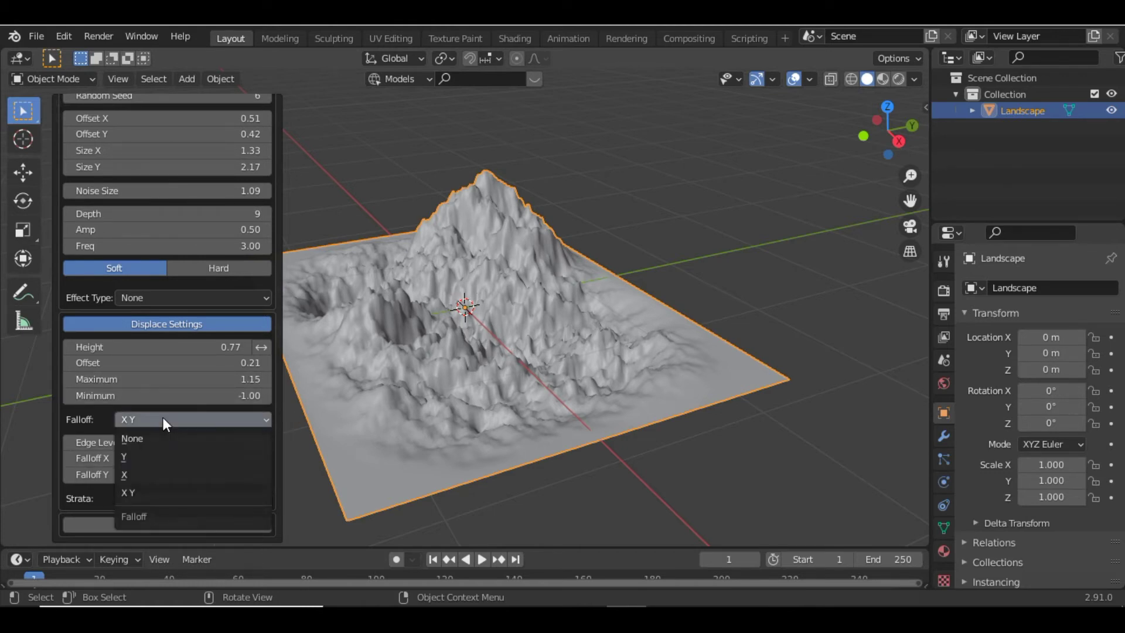
{"action": "left_click", "coordinate": [148, 438]}
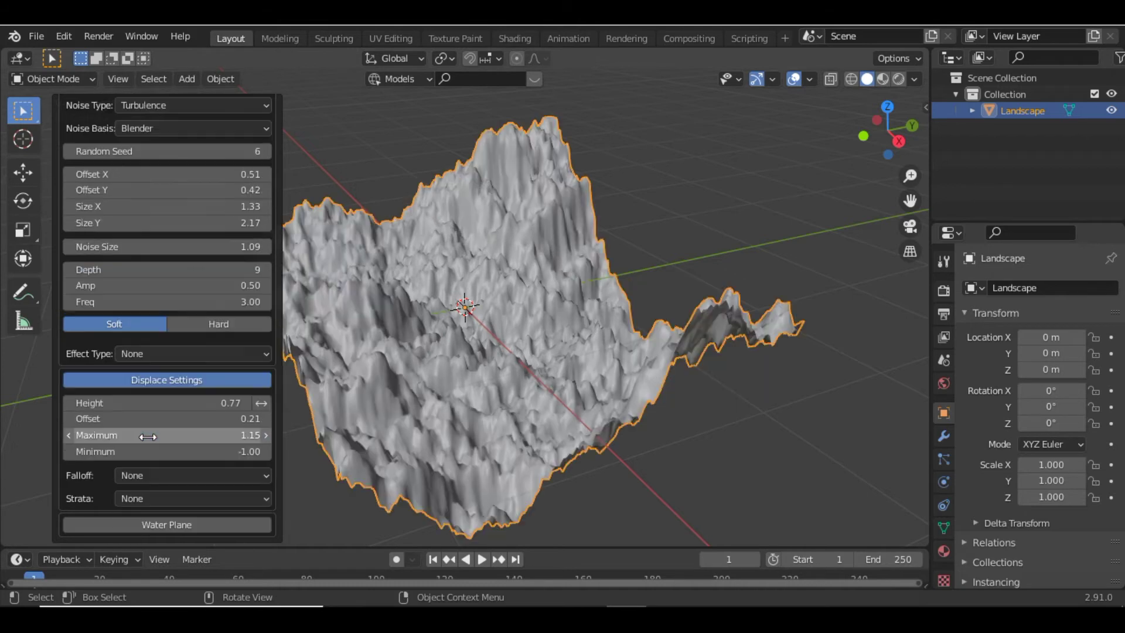
{"action": "left_click", "coordinate": [220, 355]}
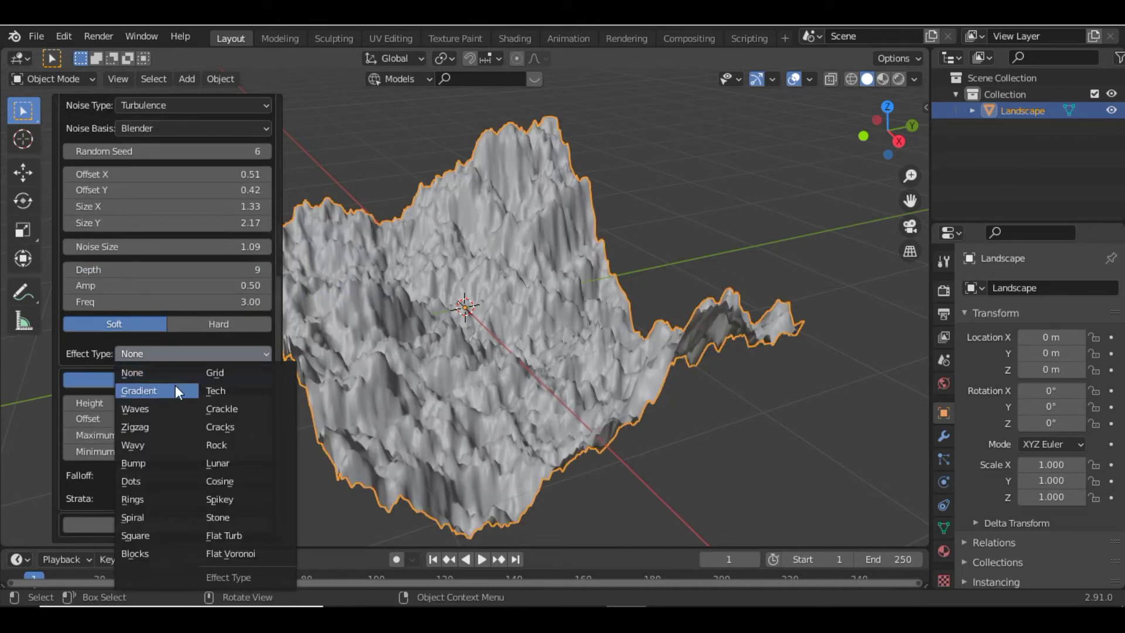
{"action": "left_click", "coordinate": [183, 351]}
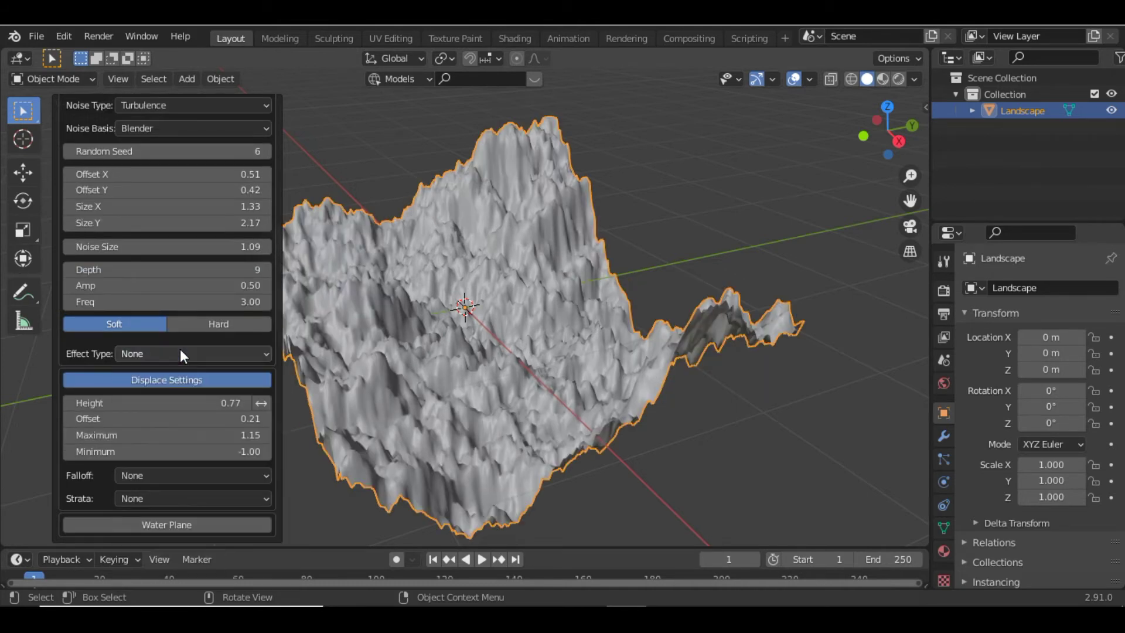
{"action": "left_click", "coordinate": [215, 469]}
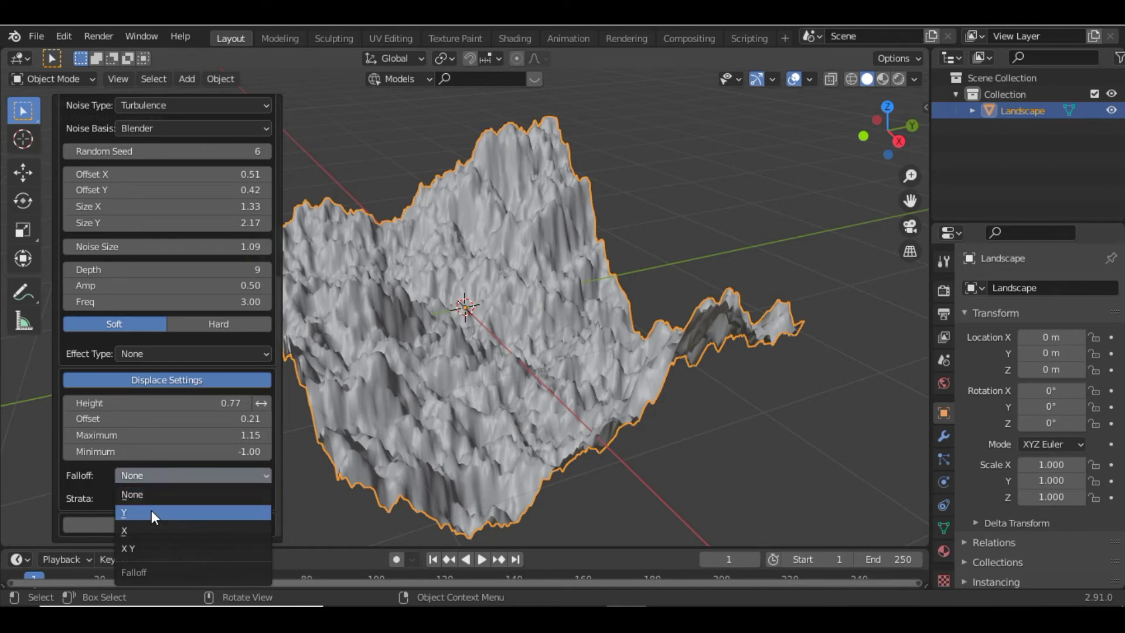
{"action": "left_click", "coordinate": [151, 511]}
{"action": "left_click", "coordinate": [199, 475]}
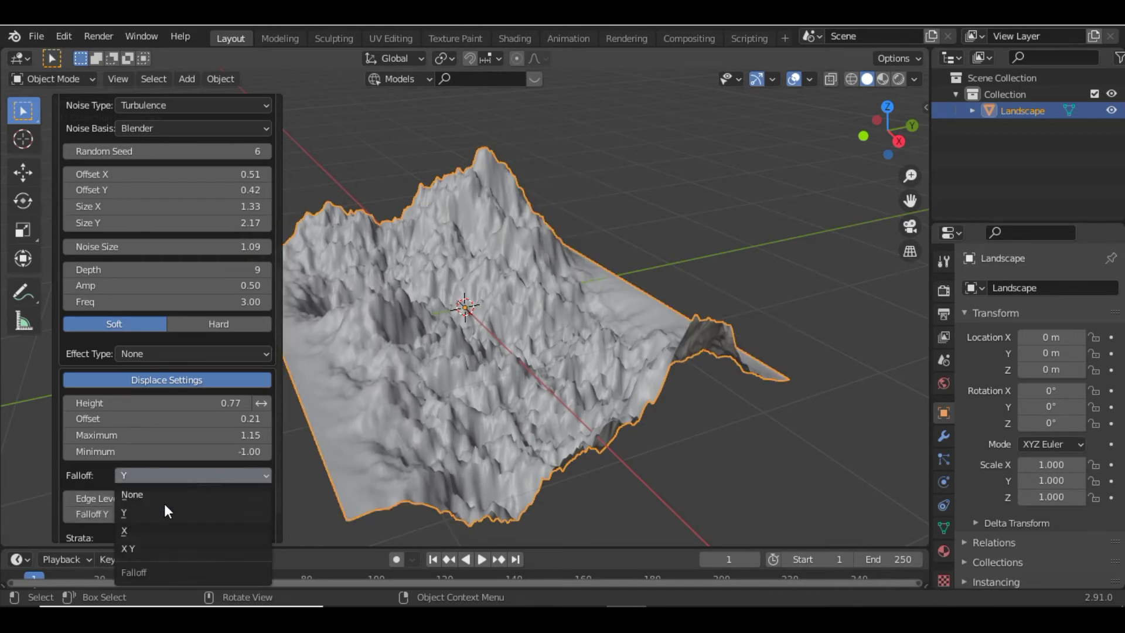
{"action": "left_click", "coordinate": [150, 531]}
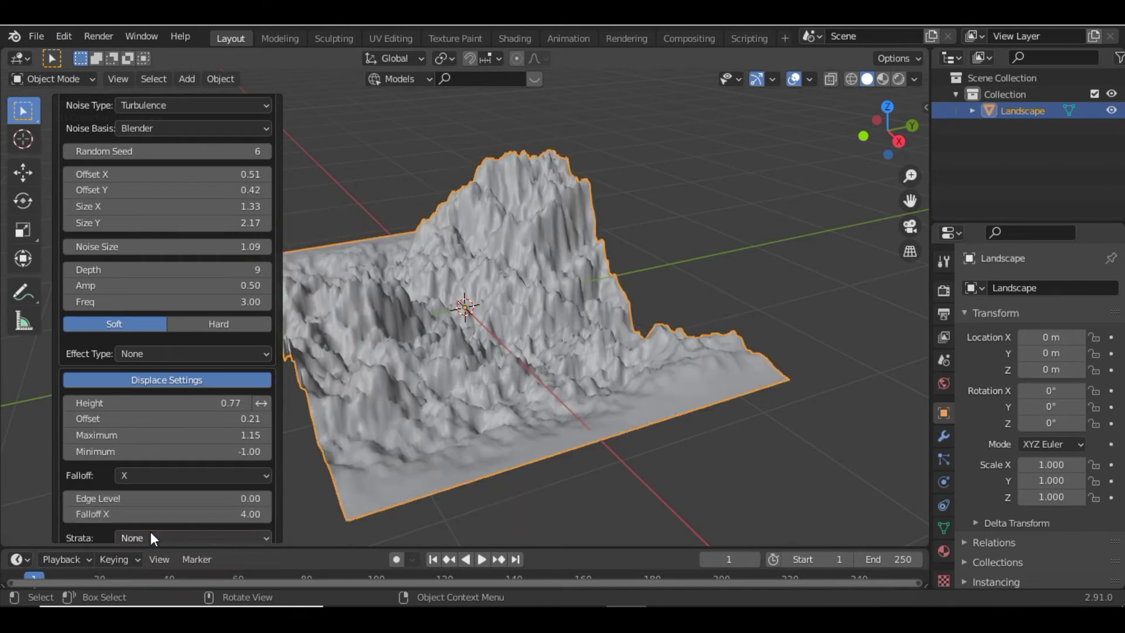
{"action": "left_click", "coordinate": [209, 473]}
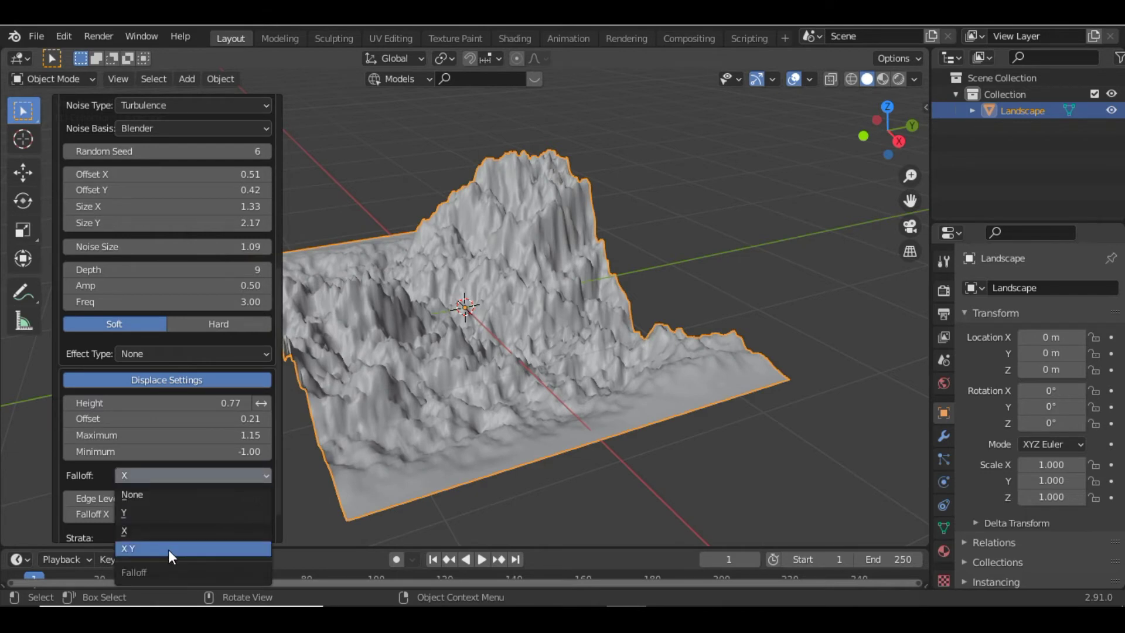
{"action": "left_click", "coordinate": [167, 550]}
Set the landscape's Edge Level to -0.12 and Falloff X to 4.21.
{"action": "scroll", "coordinate": [184, 510], "scroll_direction": "down", "scroll_amount": 3}
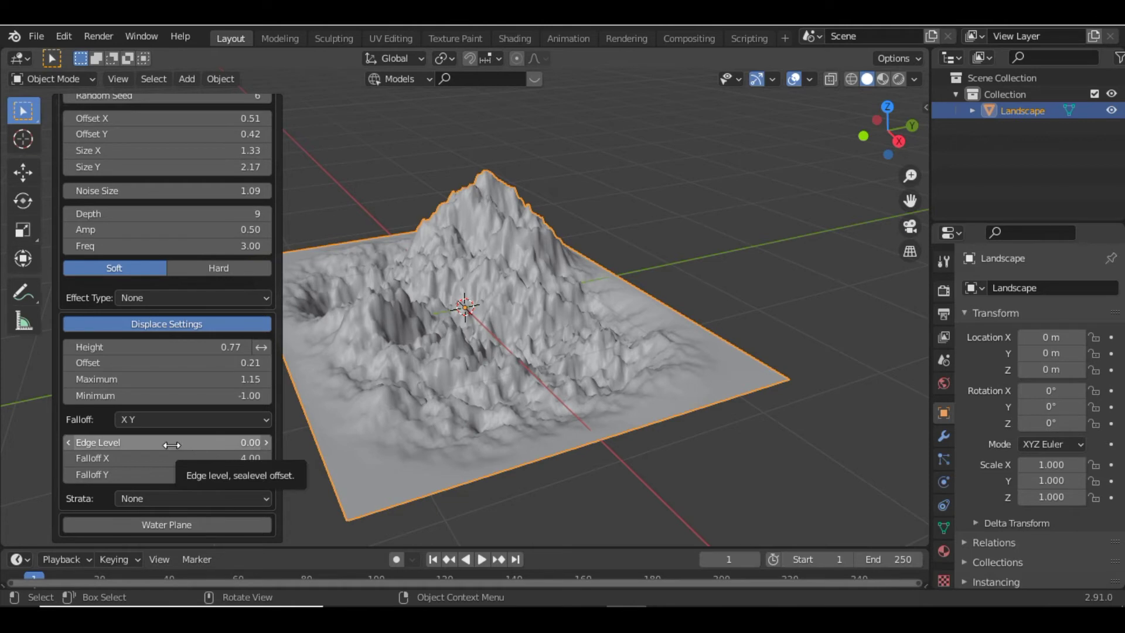
{"action": "mouse_move", "coordinate": [100, 445]}
{"action": "left_mouse_down"}
{"action": "mouse_move", "coordinate": [135, 445]}
{"action": "mouse_move", "coordinate": [76, 445]}
{"action": "mouse_move", "coordinate": [117, 459]}
{"action": "left_mouse_up"}
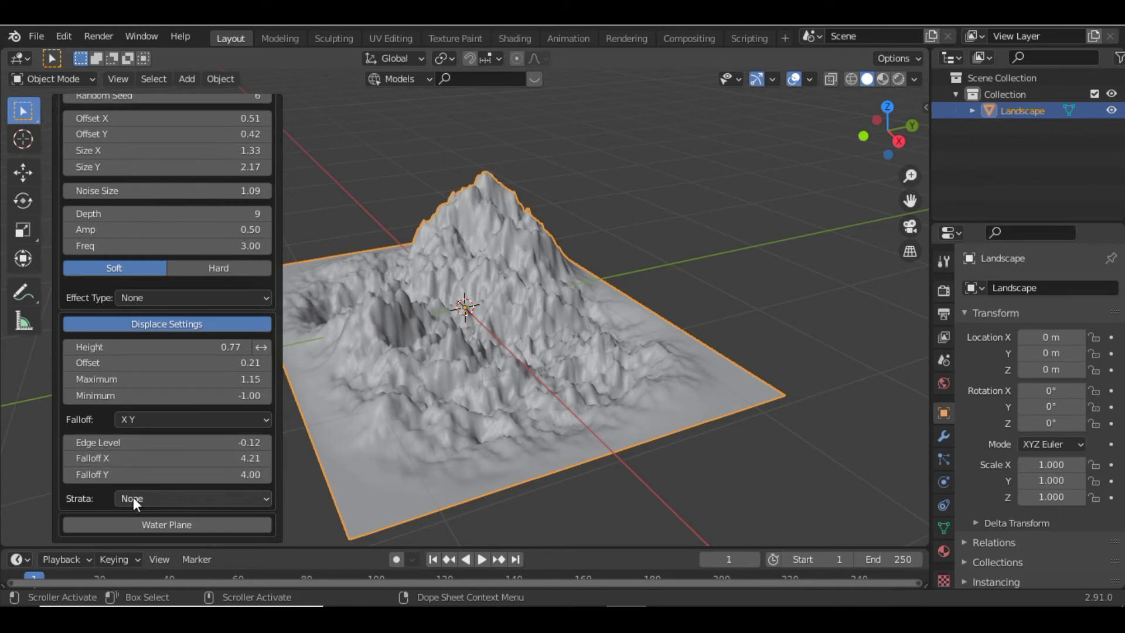
Try the Quantize Mix, Quantize and Sharp Add strata types on the landscape, and choose Sharp Sub.
{"action": "left_click", "coordinate": [178, 499]}
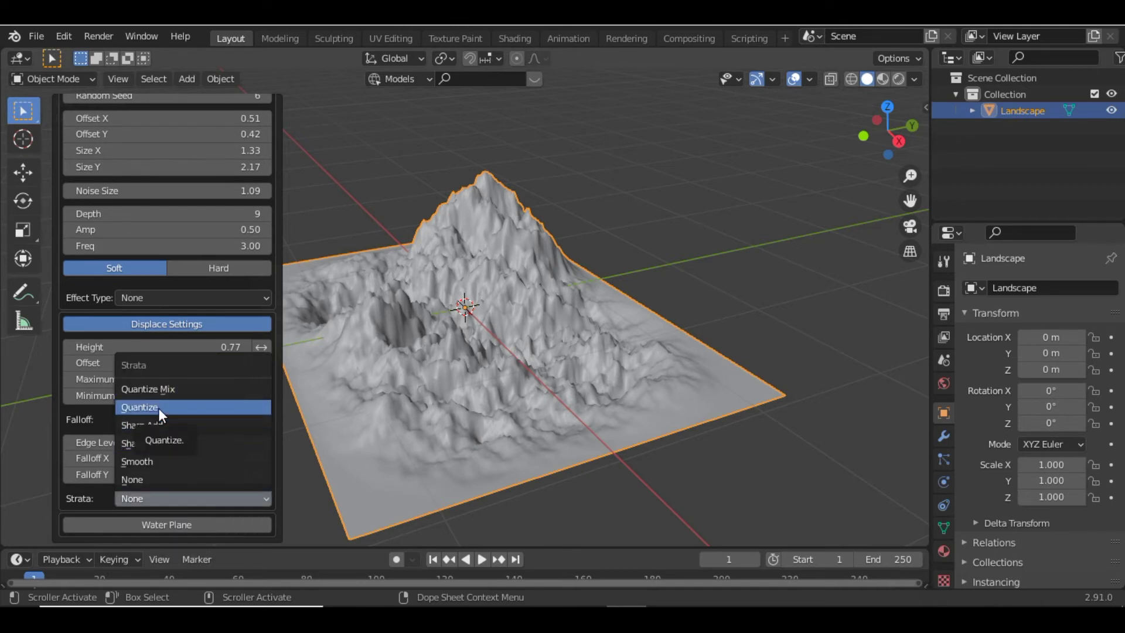
{"action": "left_click", "coordinate": [168, 392]}
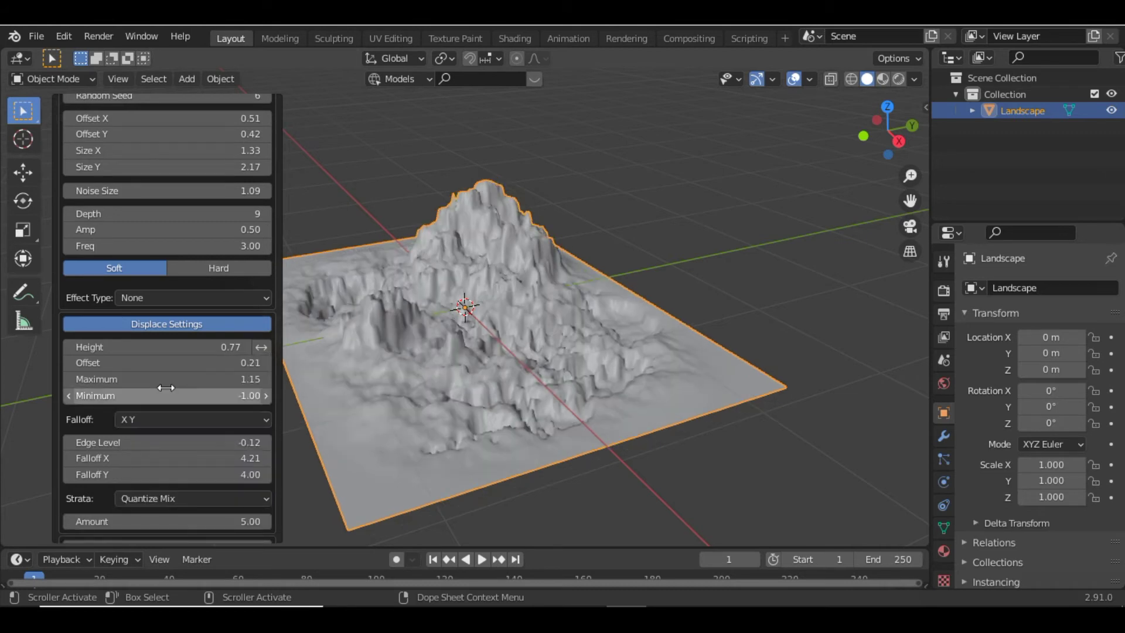
{"action": "left_click", "coordinate": [195, 499]}
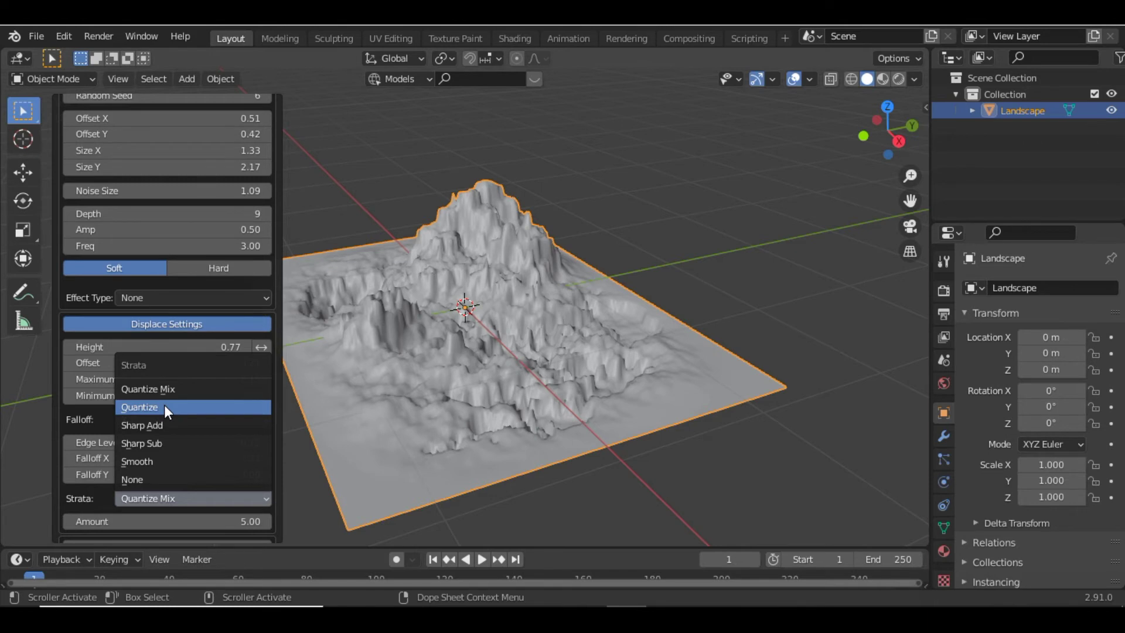
{"action": "left_click", "coordinate": [164, 405]}
{"action": "left_click", "coordinate": [195, 501]}
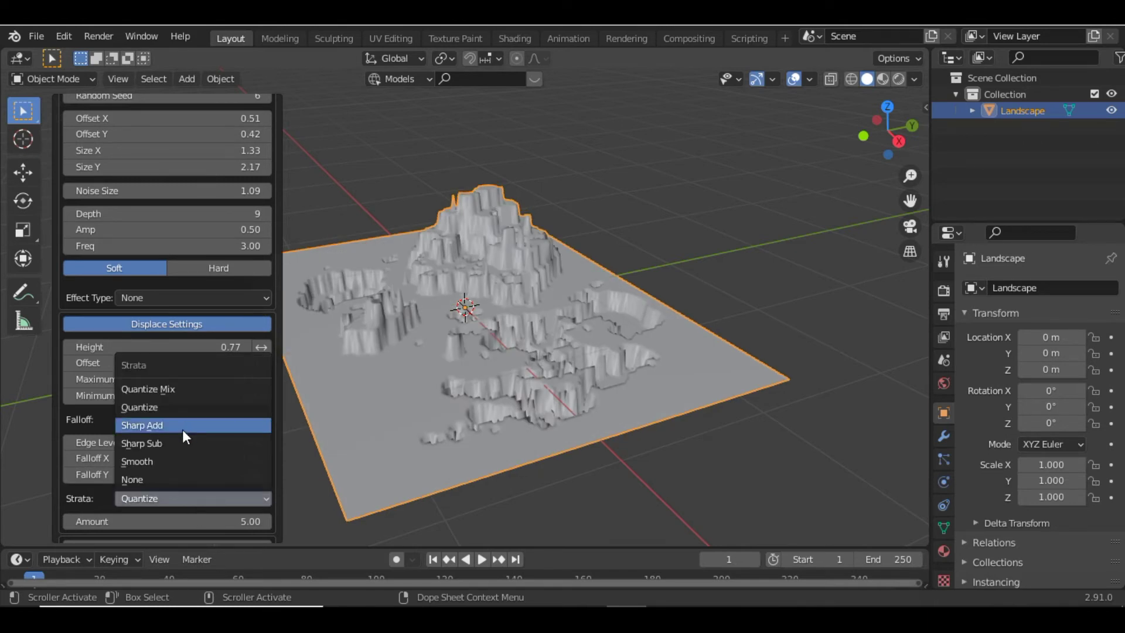
{"action": "left_click", "coordinate": [182, 425]}
{"action": "left_click", "coordinate": [192, 498]}
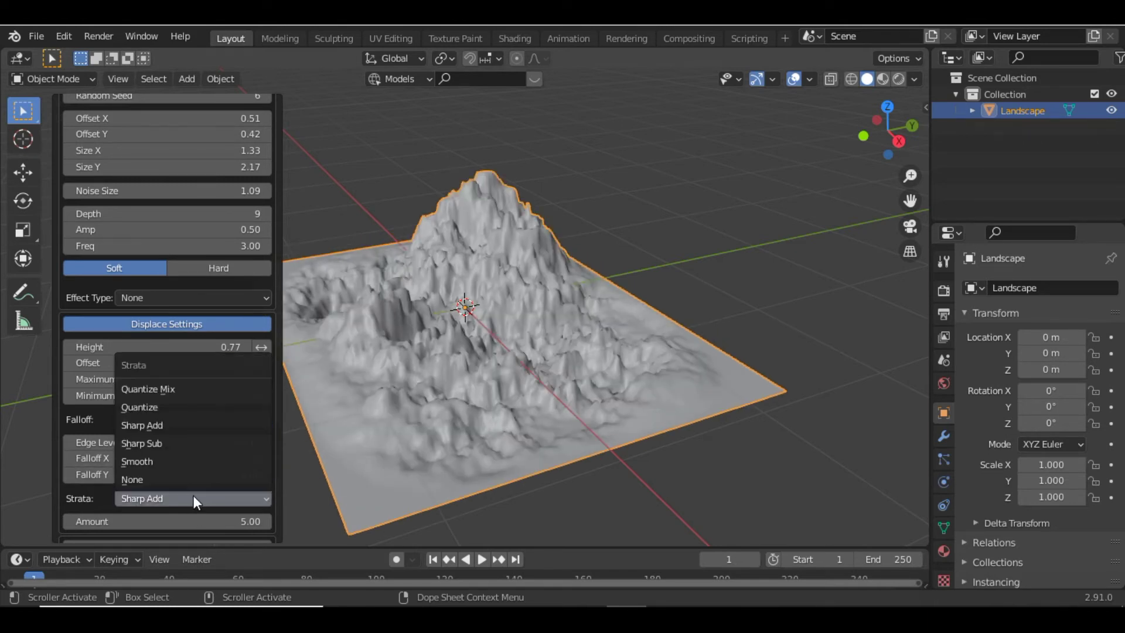
{"action": "left_click", "coordinate": [180, 443]}
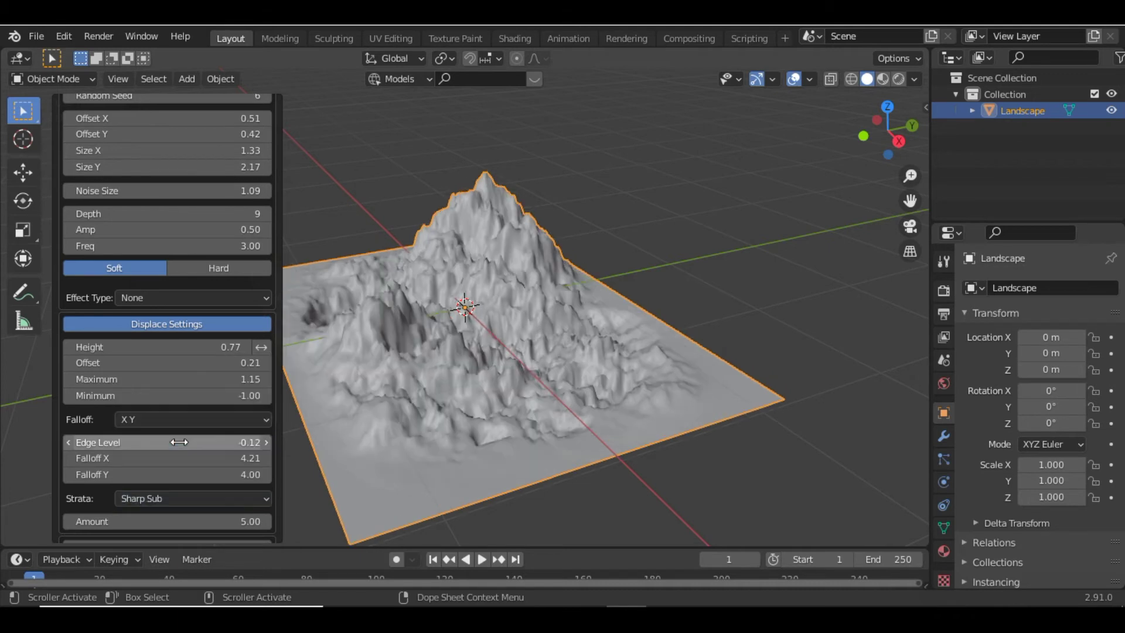
Try the Smooth strata type on the landscape and set the strata to None.
{"action": "left_click", "coordinate": [205, 502]}
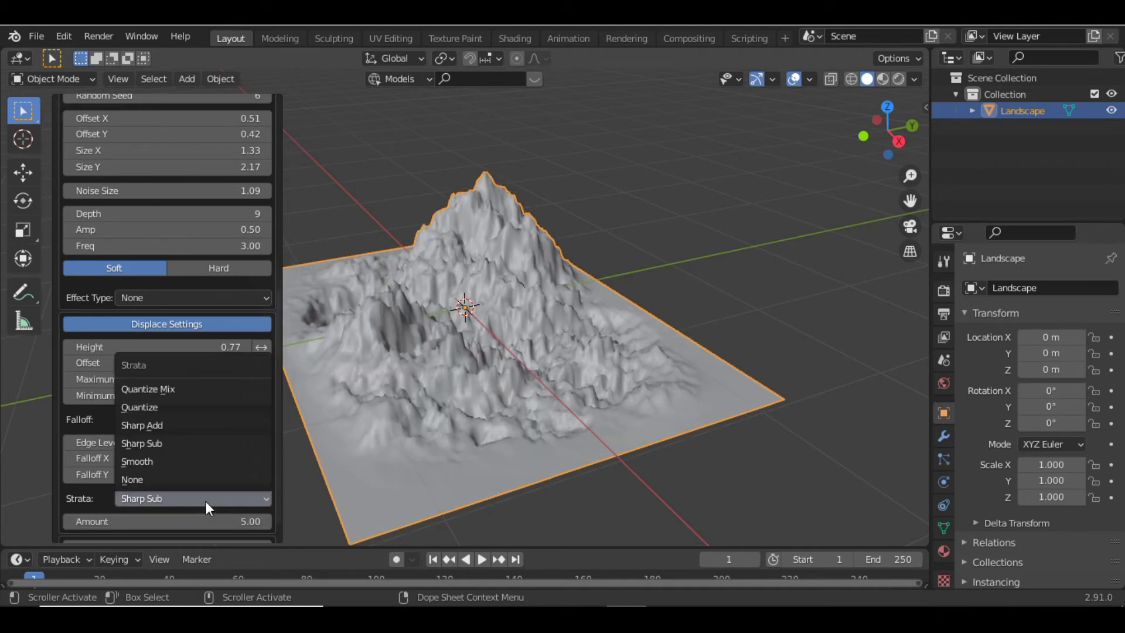
{"action": "left_click", "coordinate": [167, 455]}
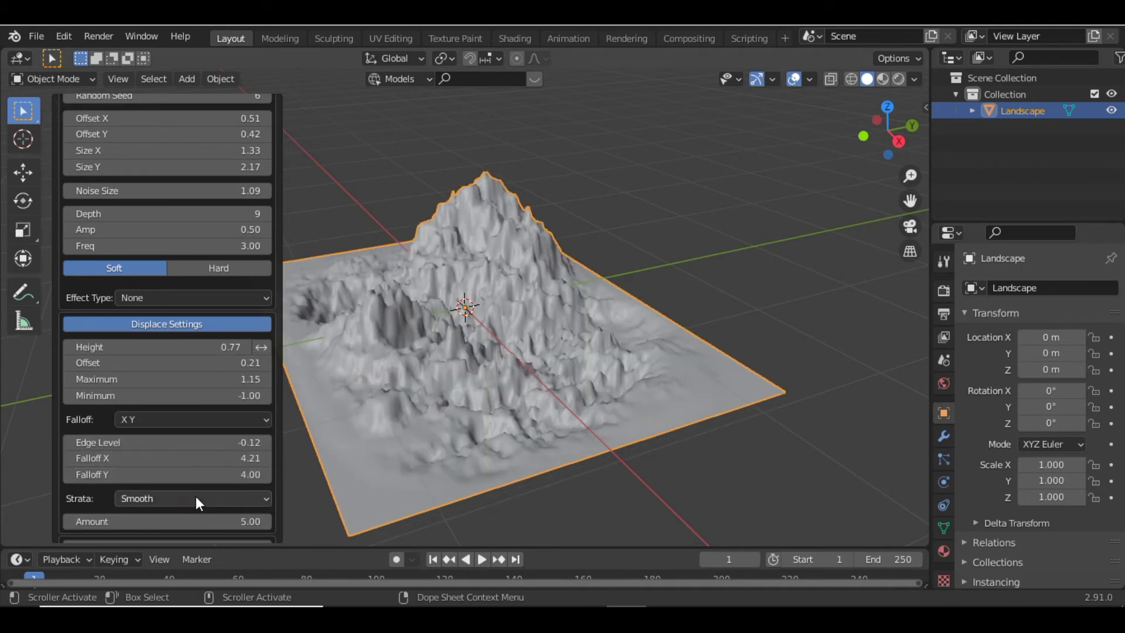
{"action": "left_click", "coordinate": [196, 497]}
{"action": "left_click", "coordinate": [175, 479]}
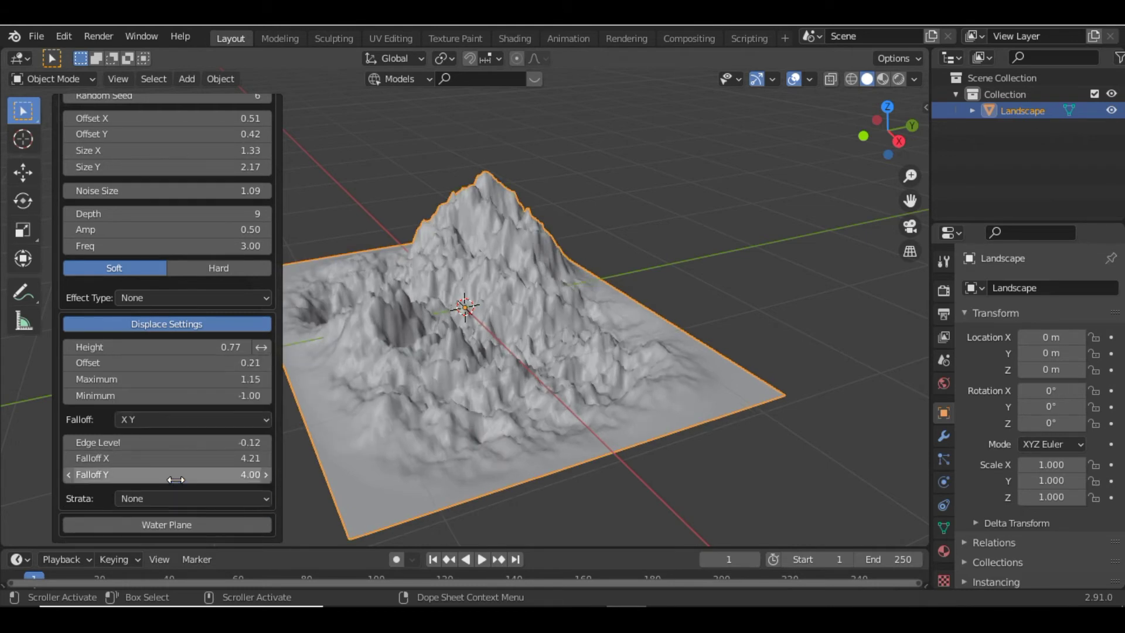
Enable the landscape's water plane and lower its Level to -0.14.
{"action": "scroll", "coordinate": [244, 299], "scroll_direction": "up", "scroll_amount": 12}
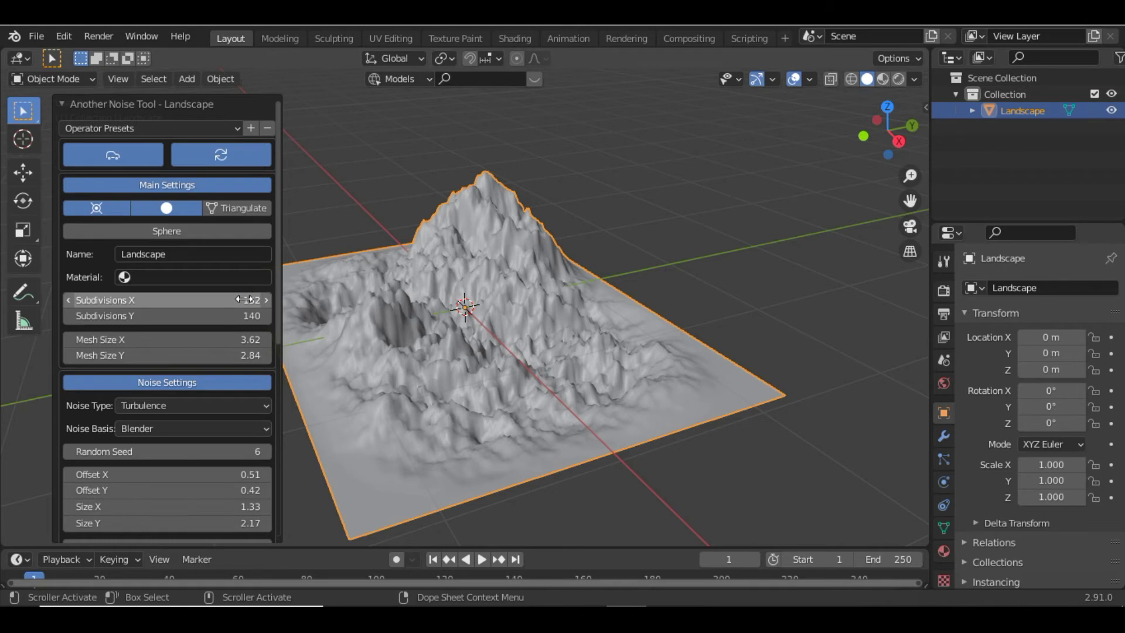
{"action": "scroll", "coordinate": [244, 299], "scroll_direction": "down", "scroll_amount": 12}
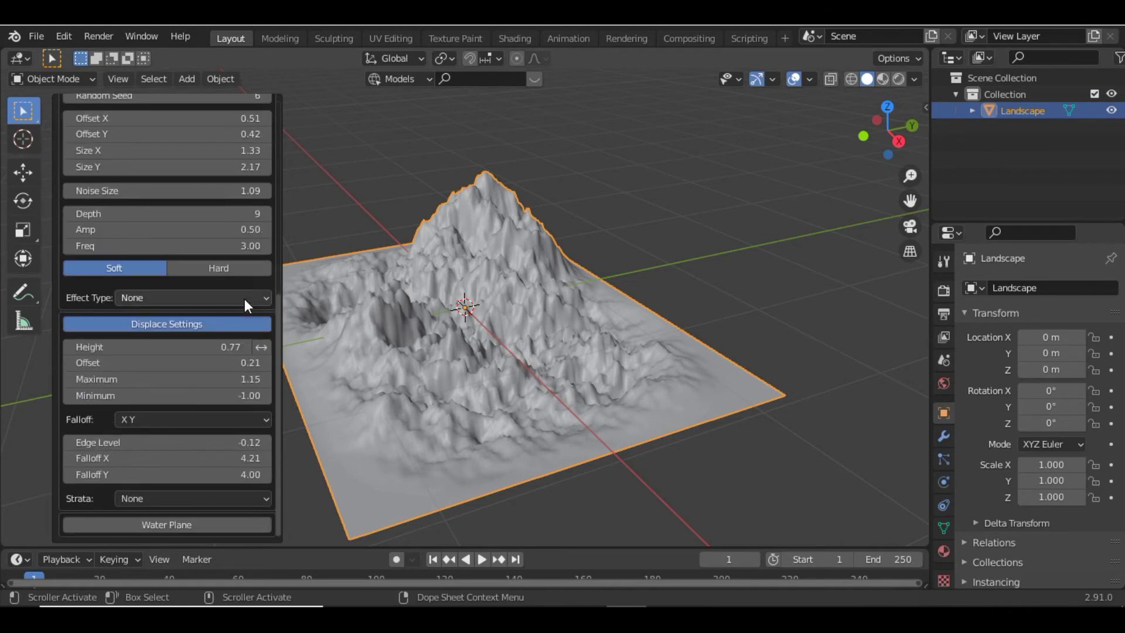
{"action": "left_click", "coordinate": [184, 525]}
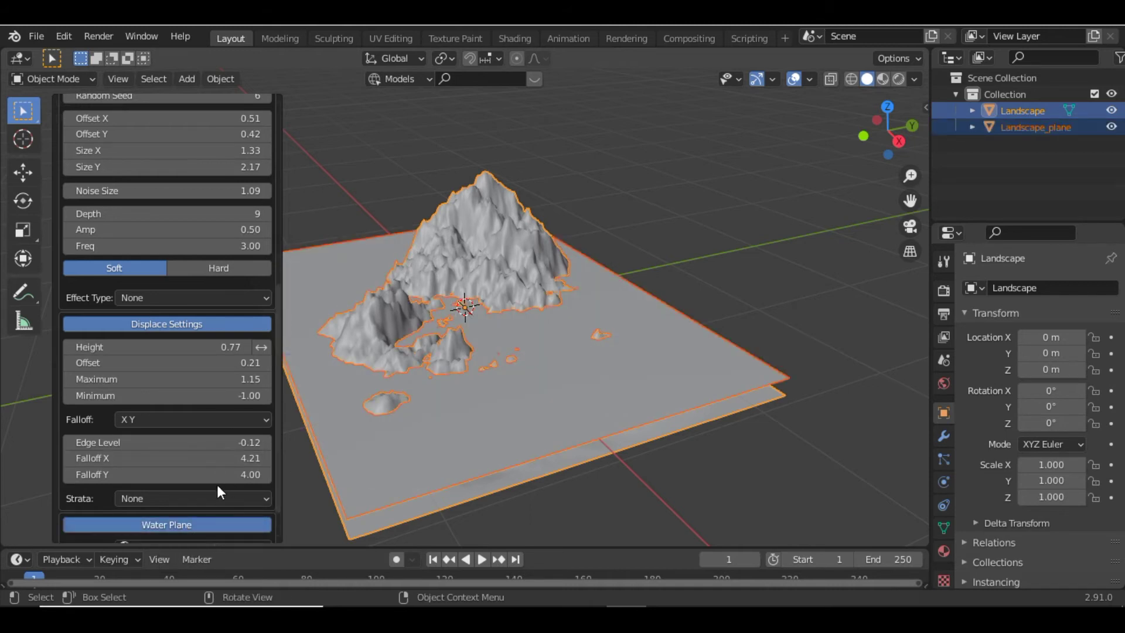
{"action": "scroll", "coordinate": [217, 484], "scroll_direction": "down", "scroll_amount": 2}
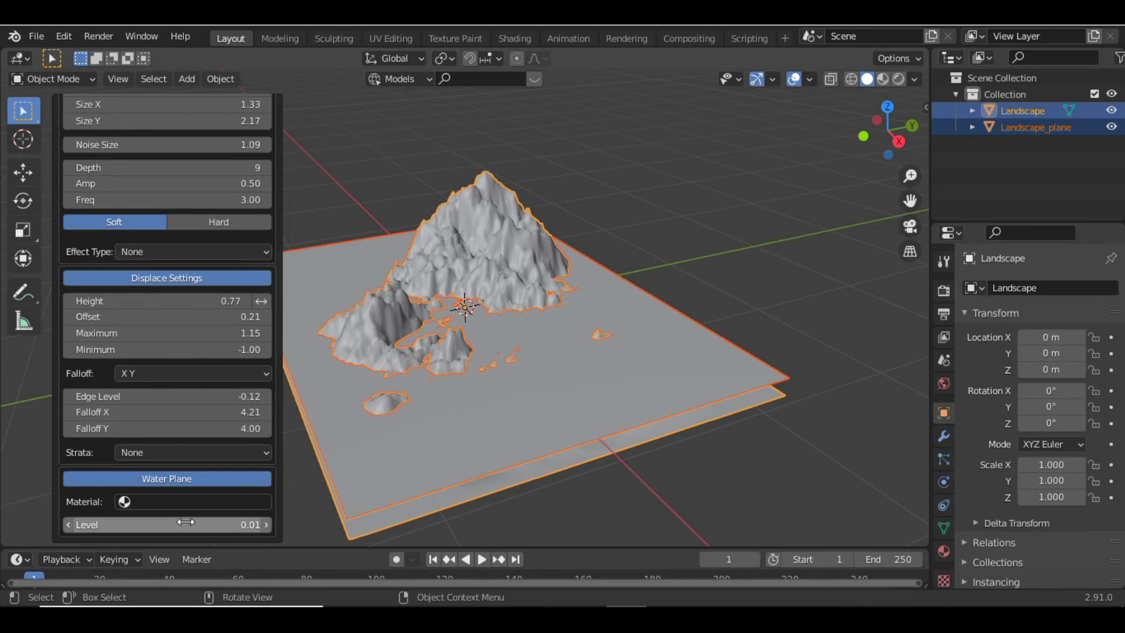
{"action": "mouse_move", "coordinate": [164, 525]}
{"action": "left_mouse_down"}
{"action": "mouse_move", "coordinate": [234, 525]}
{"action": "mouse_move", "coordinate": [162, 525]}
{"action": "left_mouse_up"}
{"action": "left_click", "coordinate": [162, 526]}
{"action": "type", "text": "-0.14"}
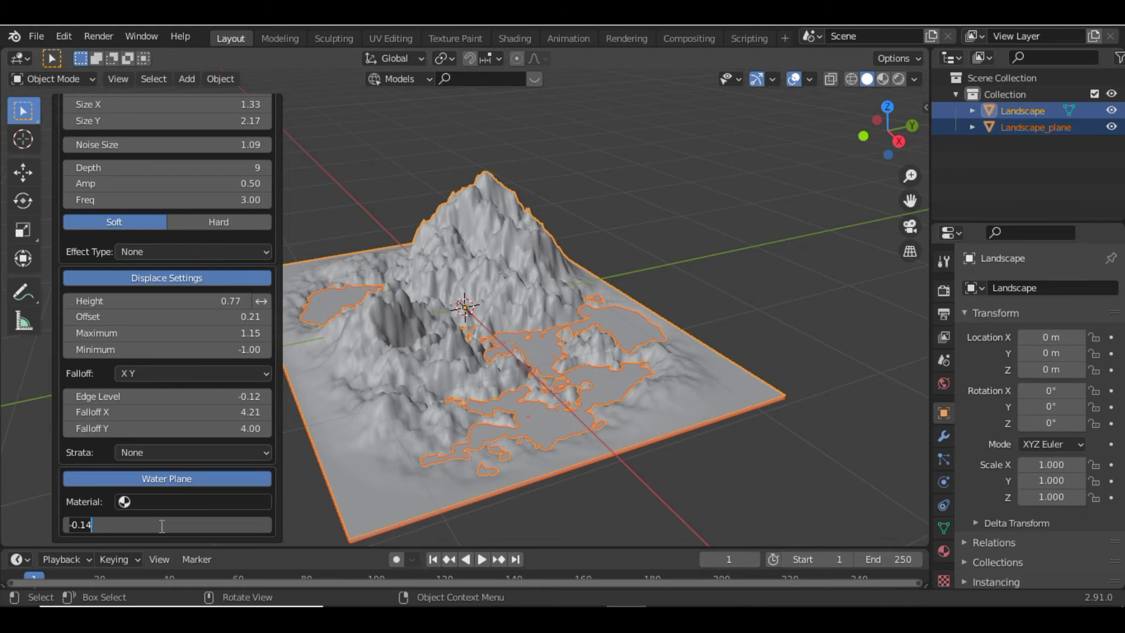
{"action": "key", "text": "Return"}
Try a water plane Level of 0.01 and set it to 0.00.
{"action": "left_click", "coordinate": [160, 525]}
{"action": "key", "text": "Left"}
{"action": "type", "text": "0"}
{"action": "key", "text": "Return"}
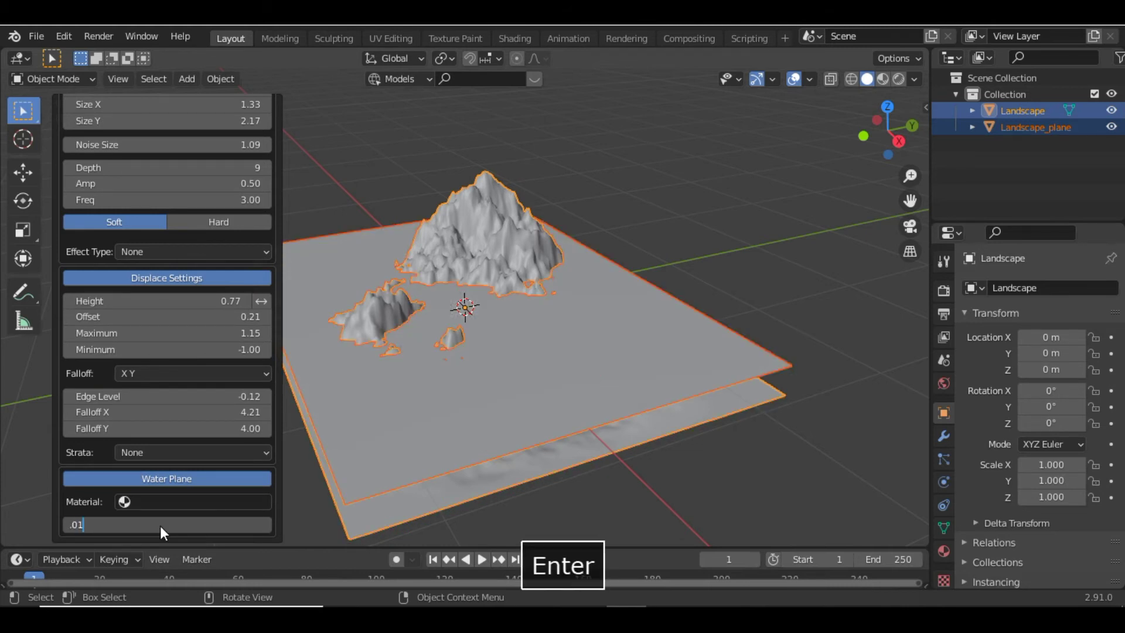
{"action": "left_click", "coordinate": [159, 525]}
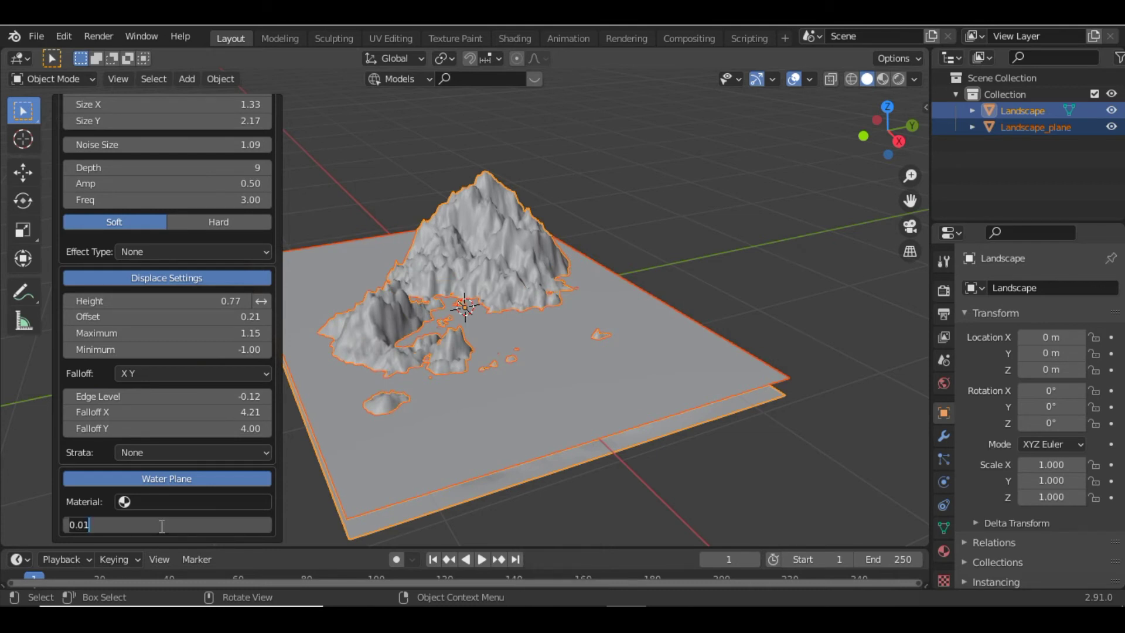
{"action": "key", "text": "Left"}
{"action": "type", "text": "0"}
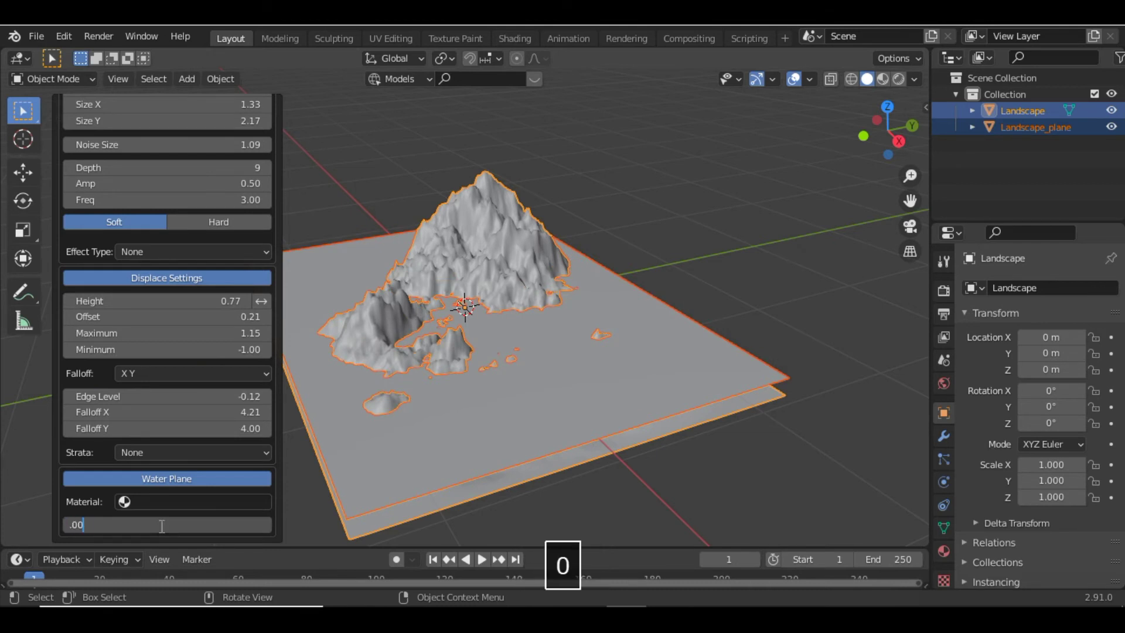
{"action": "key", "text": "Return"}
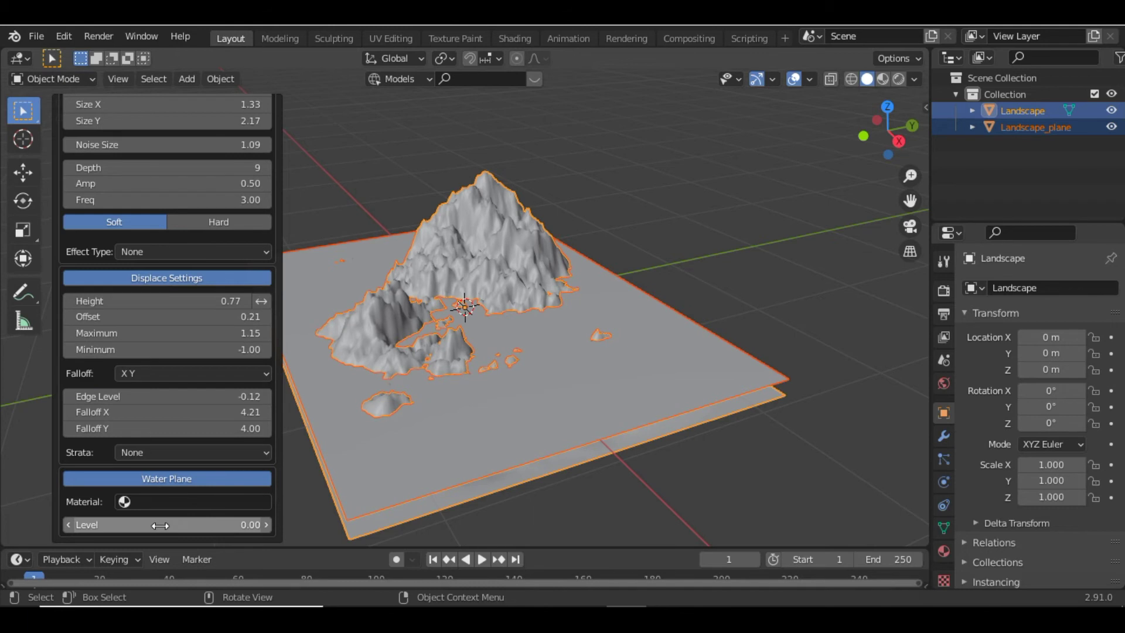
{"action": "middle_click", "coordinate": [170, 527]}
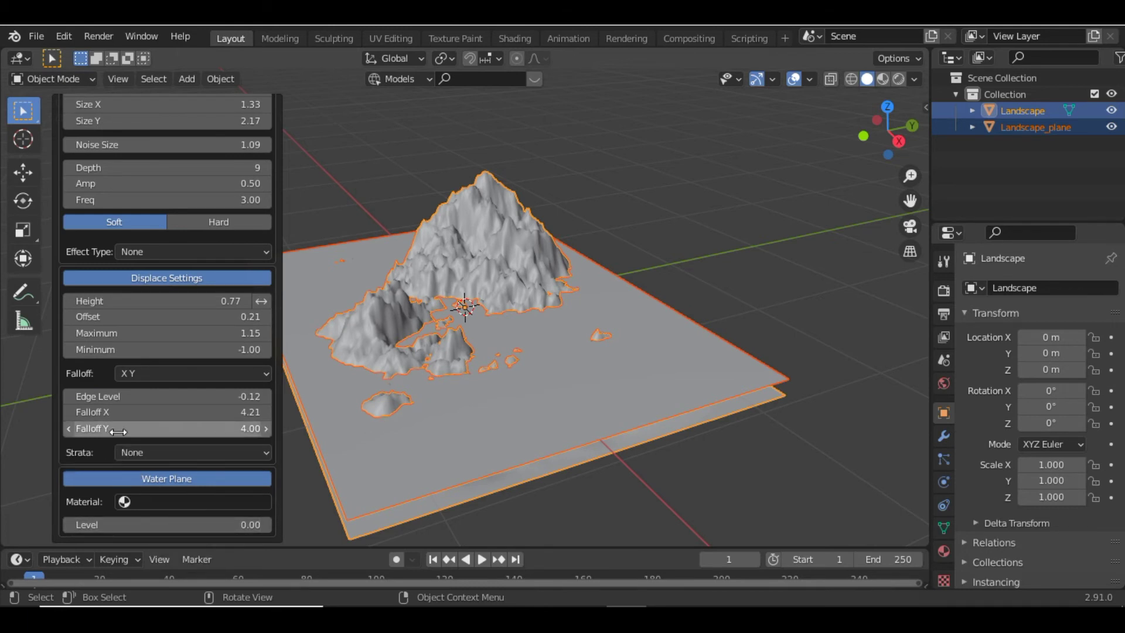
Turn on Triangulate for the landscape mesh, comparing the surface with the option off and on.
{"action": "scroll", "coordinate": [139, 498], "scroll_direction": "up", "scroll_amount": 12}
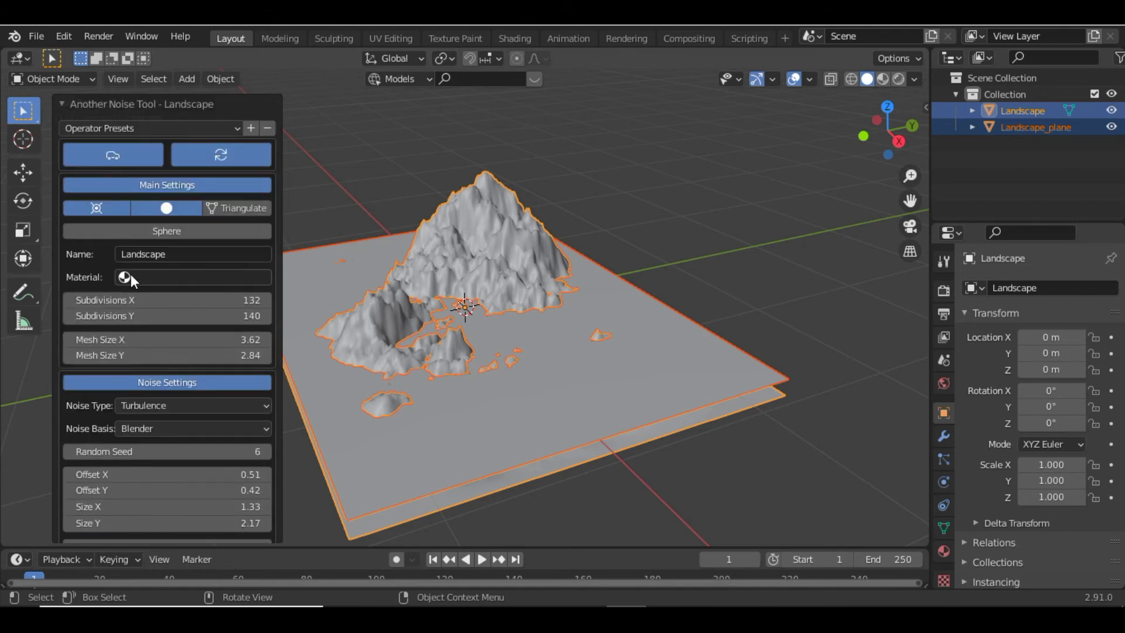
{"action": "left_click", "coordinate": [241, 206]}
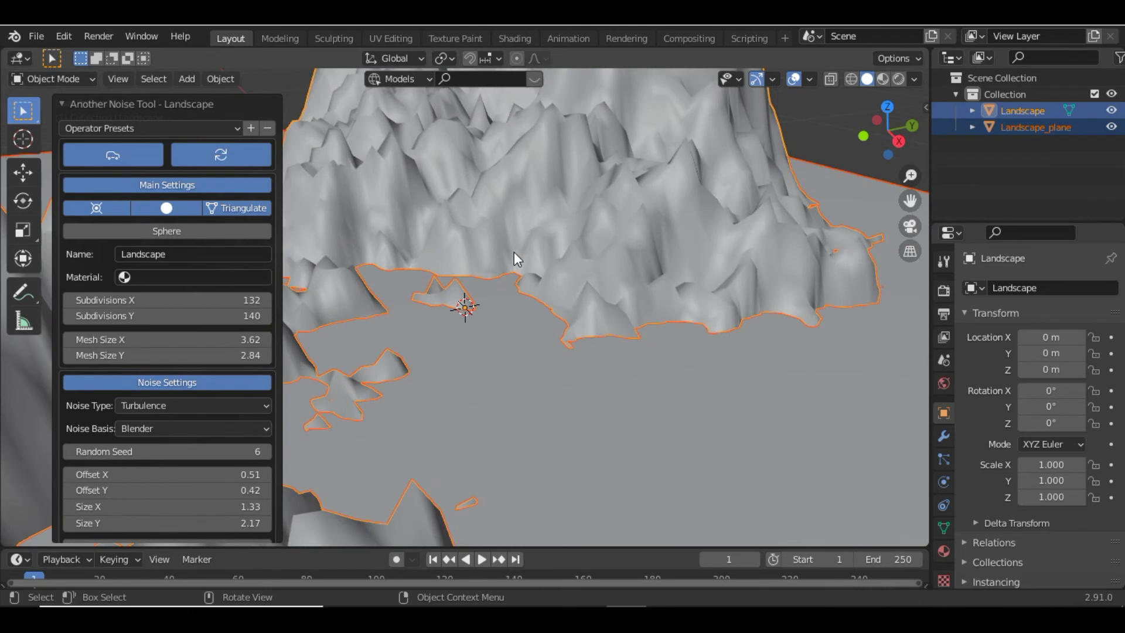
{"action": "left_click", "coordinate": [223, 208]}
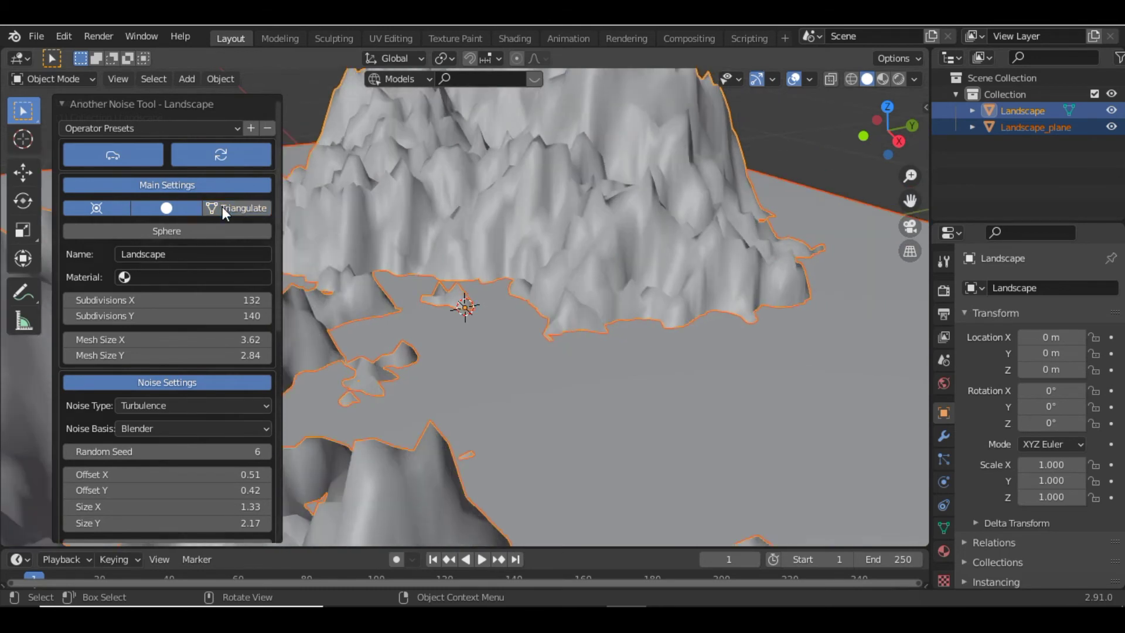
{"action": "left_click", "coordinate": [222, 208]}
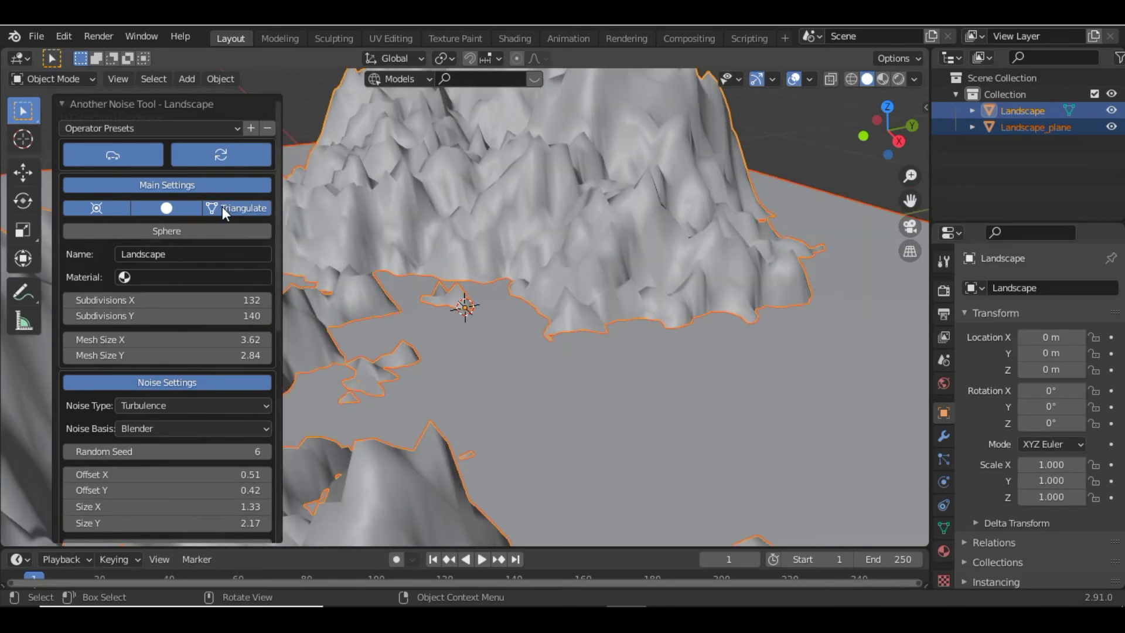
Try flat shading on the landscape mesh and return it to smooth shading.
{"action": "left_click", "coordinate": [167, 208]}
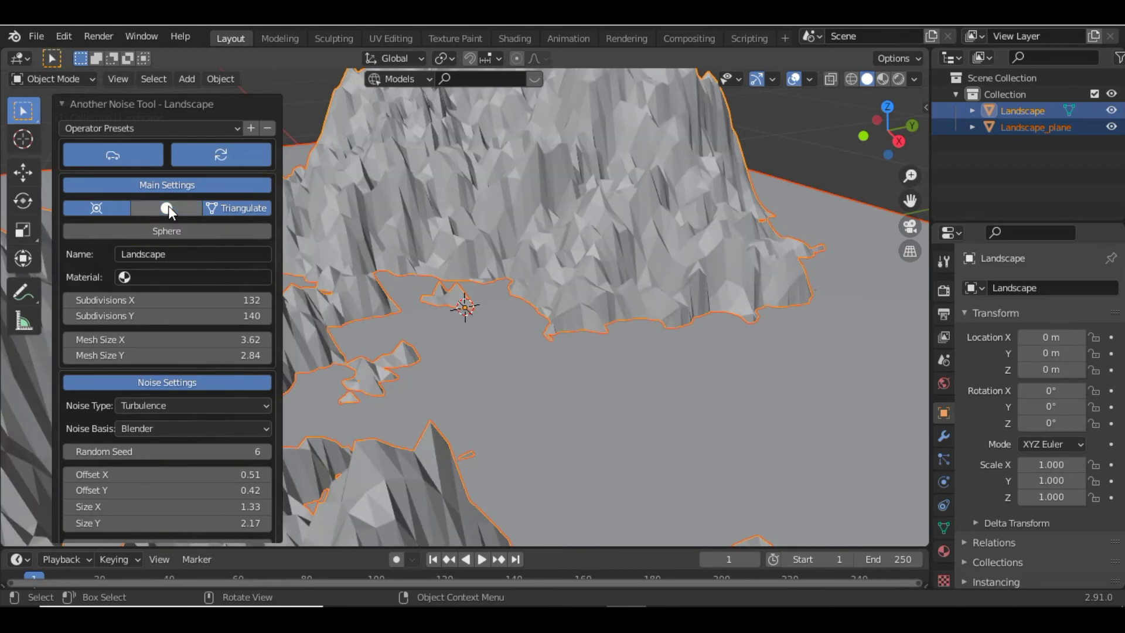
{"action": "left_click", "coordinate": [167, 207]}
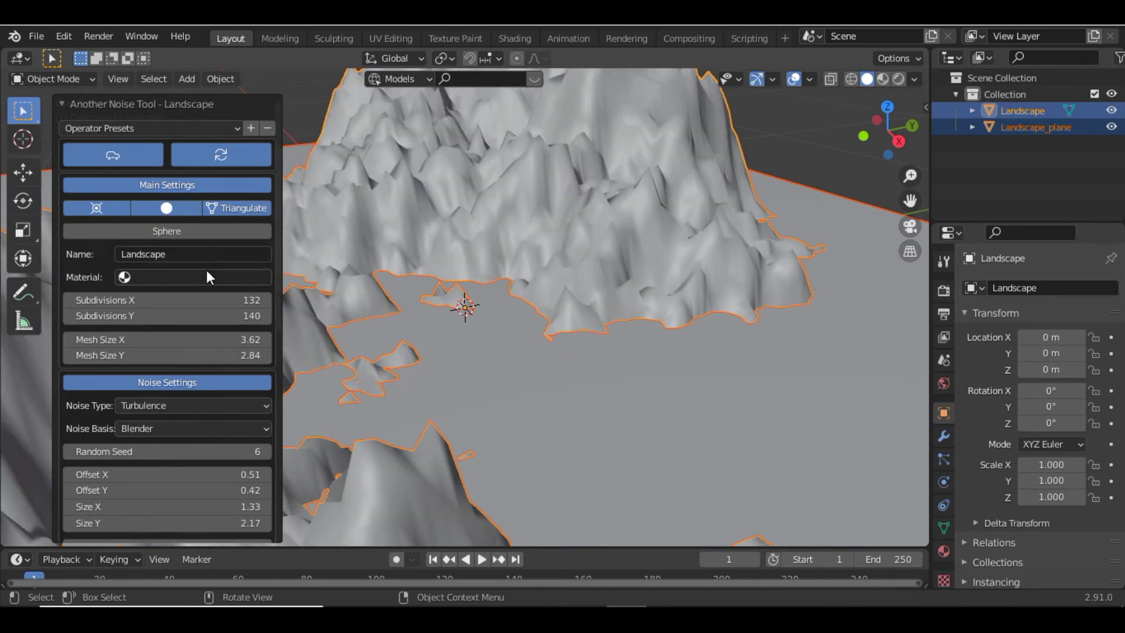
{"action": "scroll", "coordinate": [206, 272], "scroll_direction": "down", "scroll_amount": 5}
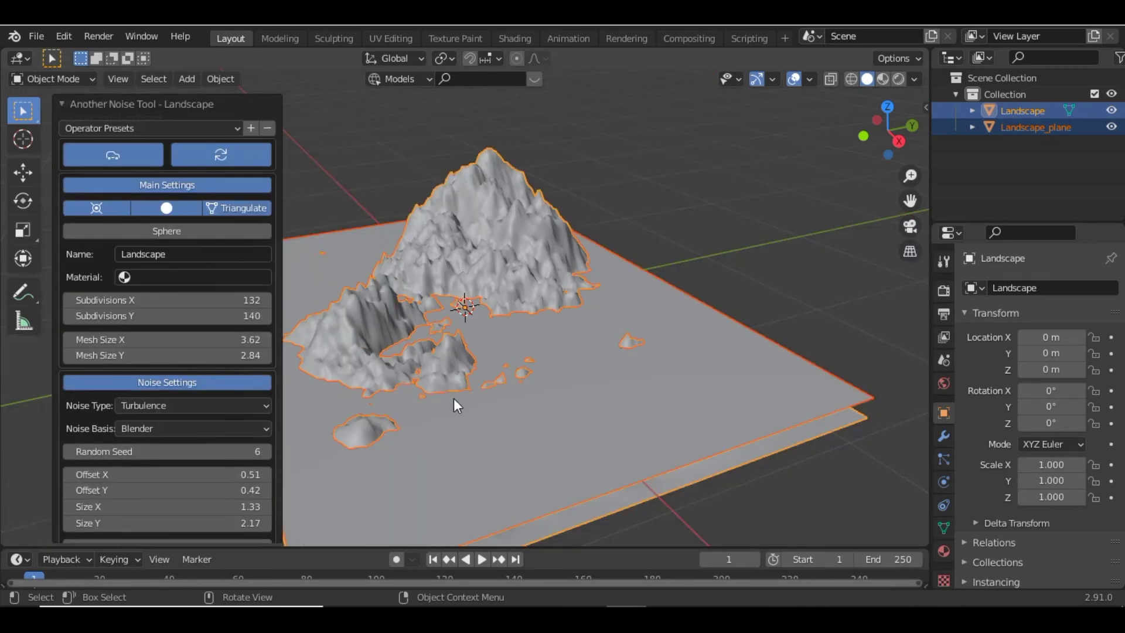
{"action": "scroll", "coordinate": [454, 400], "scroll_direction": "up", "scroll_amount": 4}
{"action": "scroll", "coordinate": [454, 400], "scroll_direction": "down", "scroll_amount": 6}
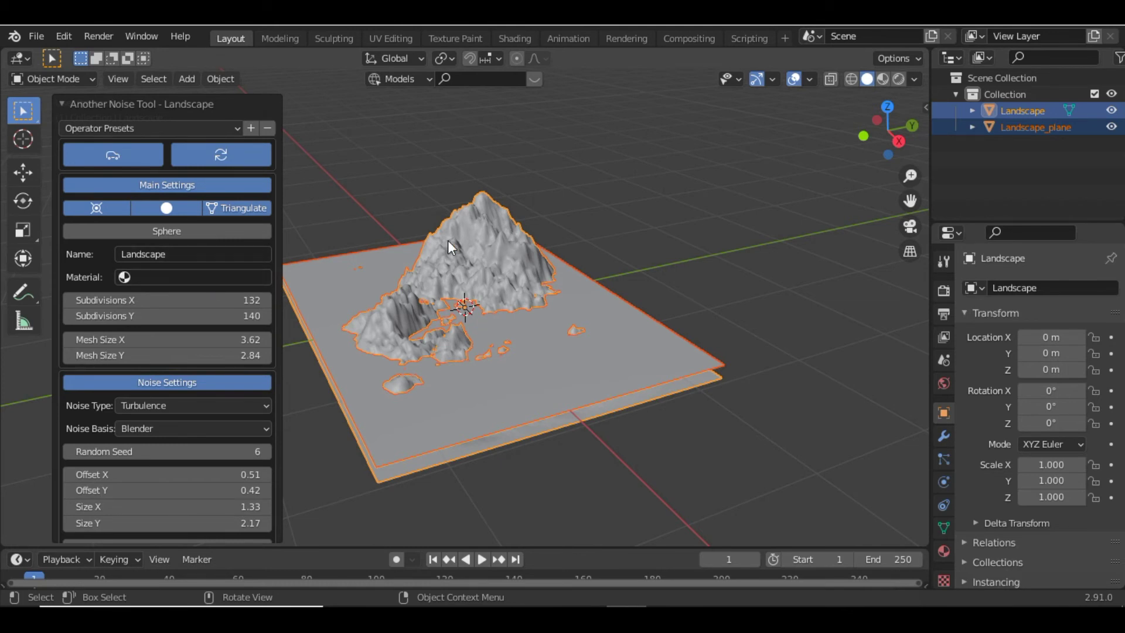
Select the Landscape_plane water object and create a new material for it.
{"action": "left_click", "coordinate": [814, 309]}
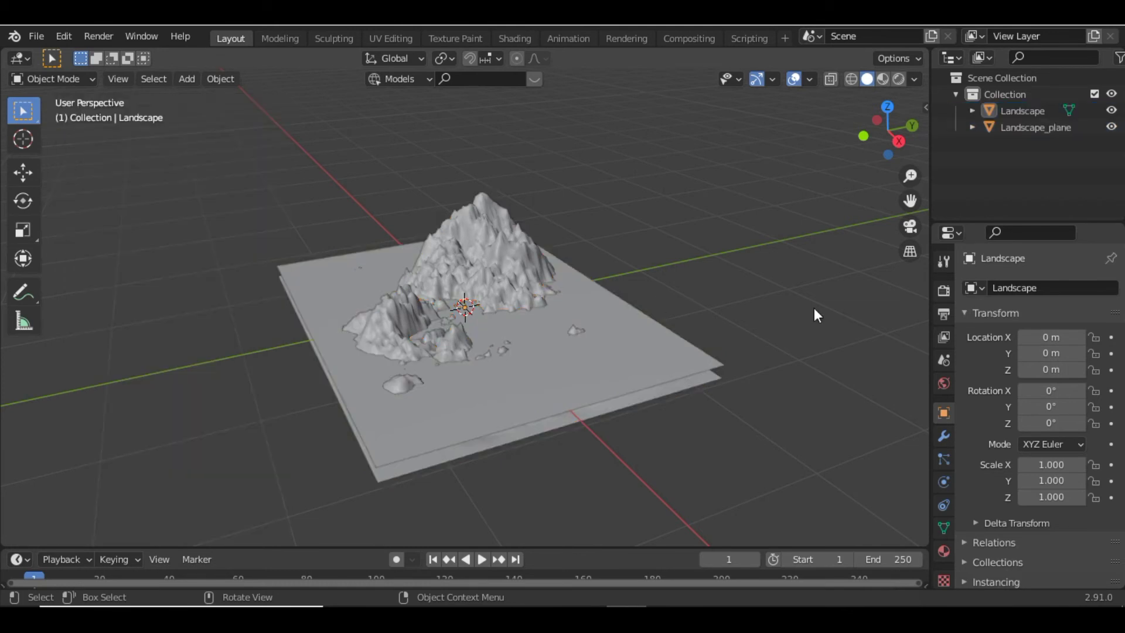
{"action": "left_click", "coordinate": [534, 248]}
{"action": "left_click", "coordinate": [944, 551]}
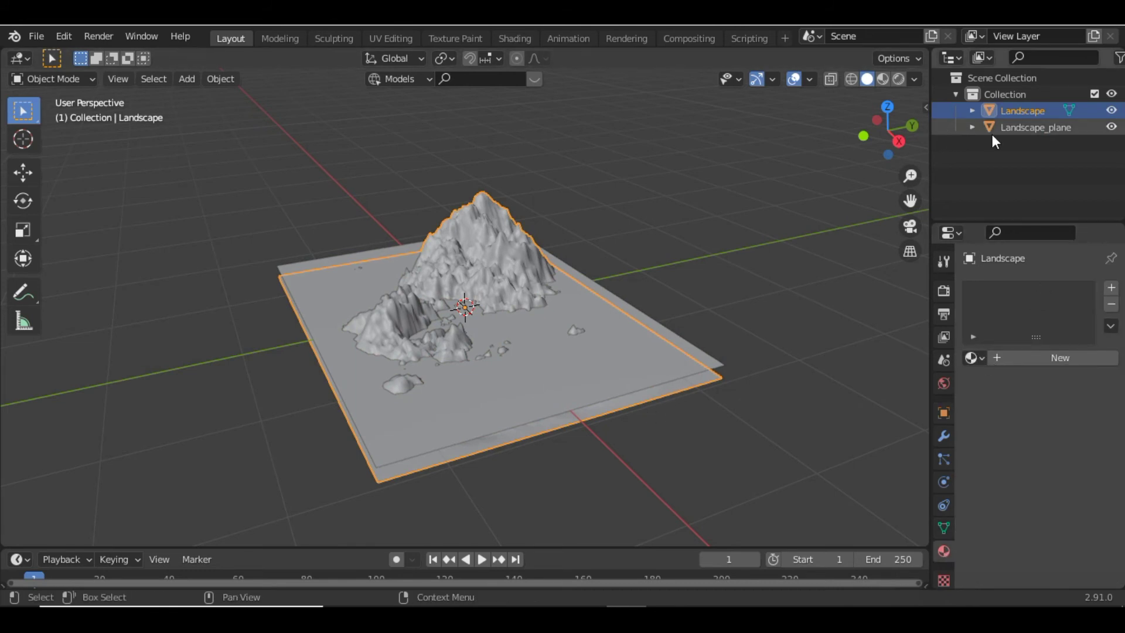
{"action": "left_click", "coordinate": [1026, 127]}
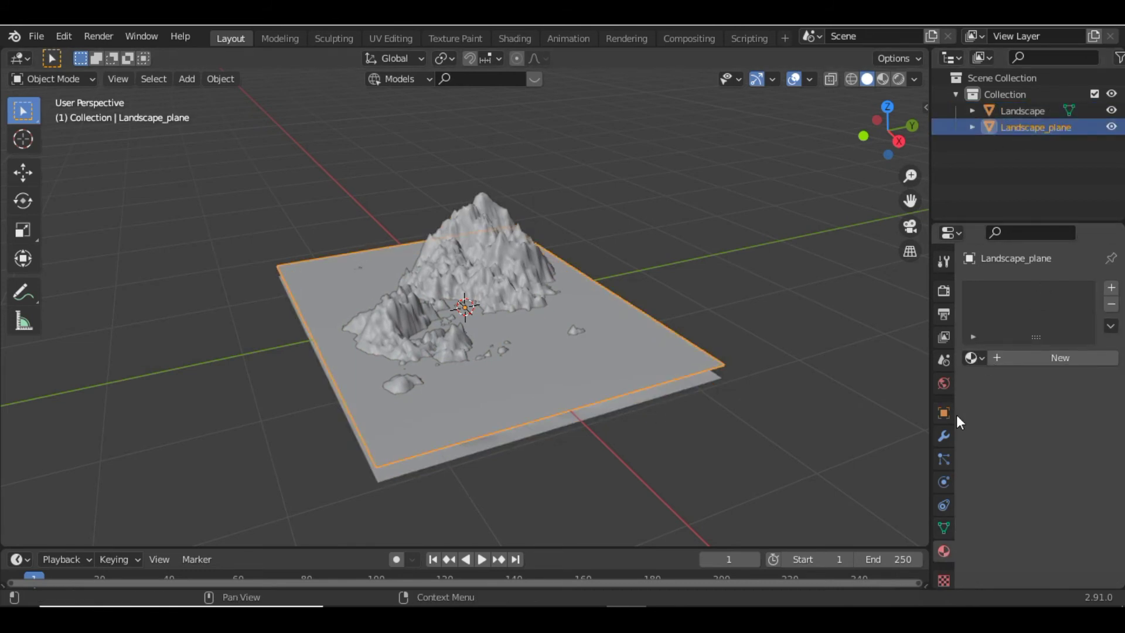
{"action": "left_click", "coordinate": [973, 358]}
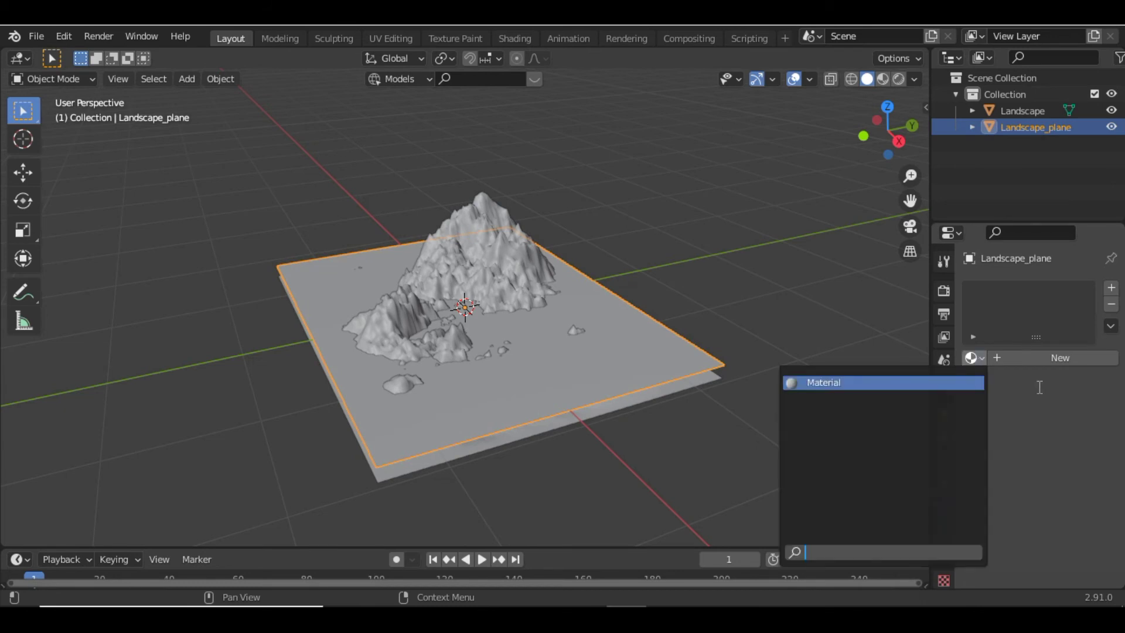
{"action": "left_click", "coordinate": [1040, 357]}
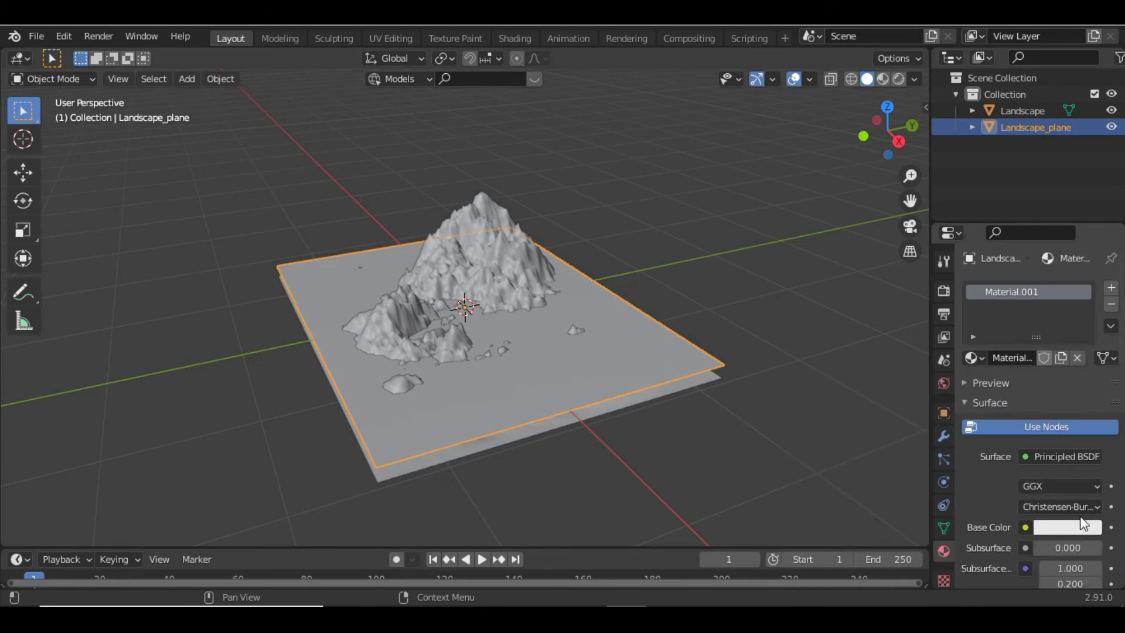
Show the water material's preview and set its Base Color to light blue, H 0.609, S 0.464, V 0.906.
{"action": "left_click", "coordinate": [1070, 382]}
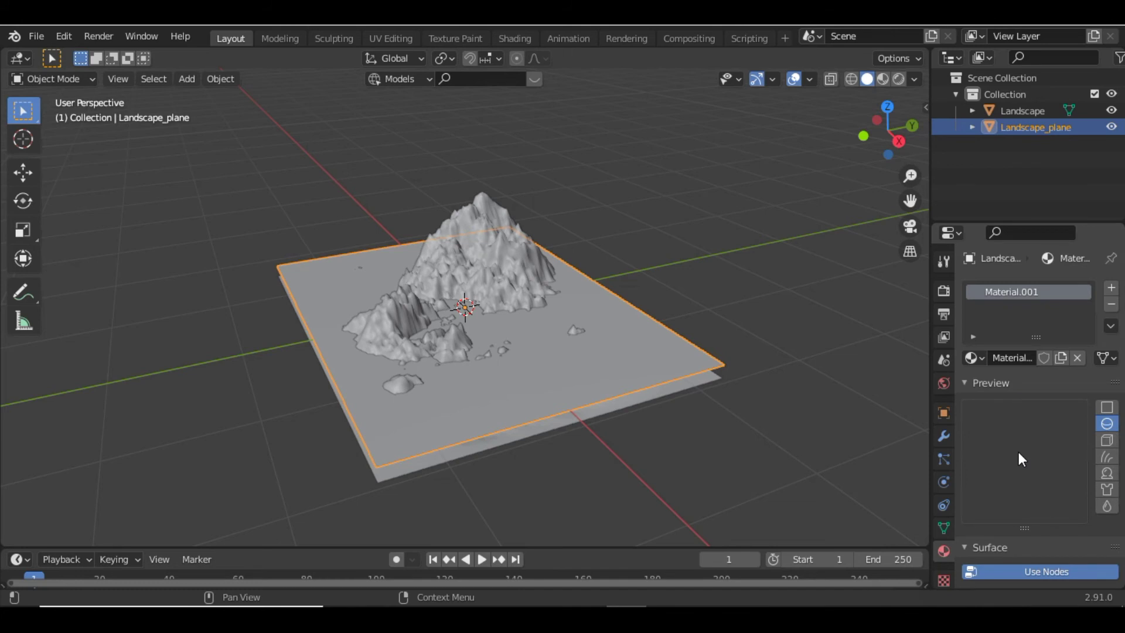
{"action": "scroll", "coordinate": [1018, 452], "scroll_direction": "down", "scroll_amount": 10}
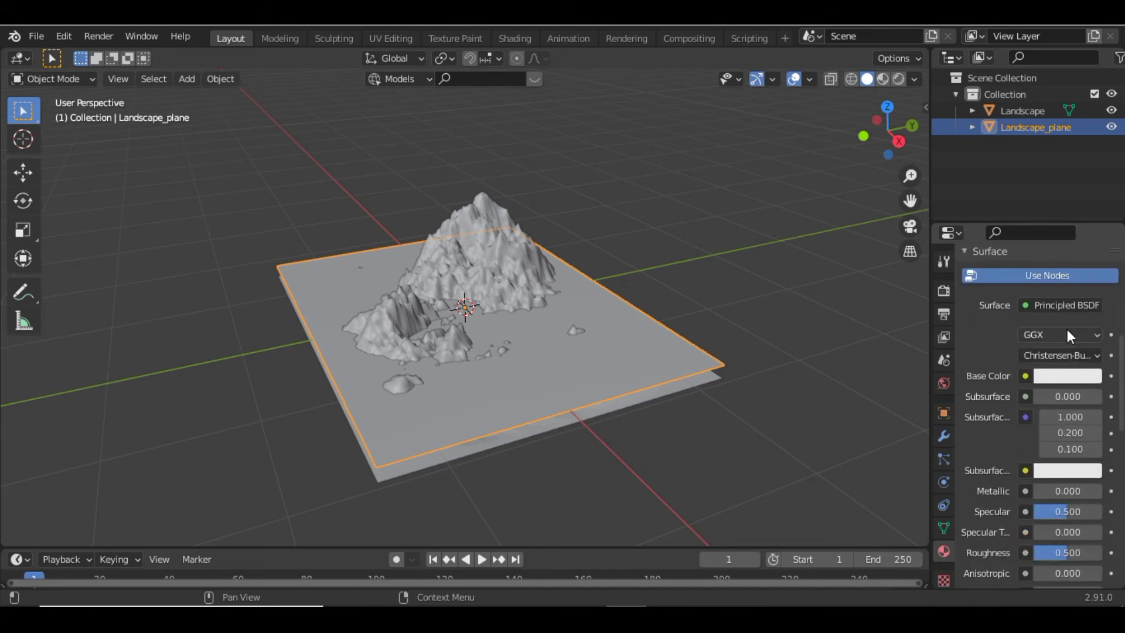
{"action": "left_click", "coordinate": [1063, 378]}
{"action": "left_click_drag", "start_coordinate": [1028, 208], "coordinate": [1034, 177]}
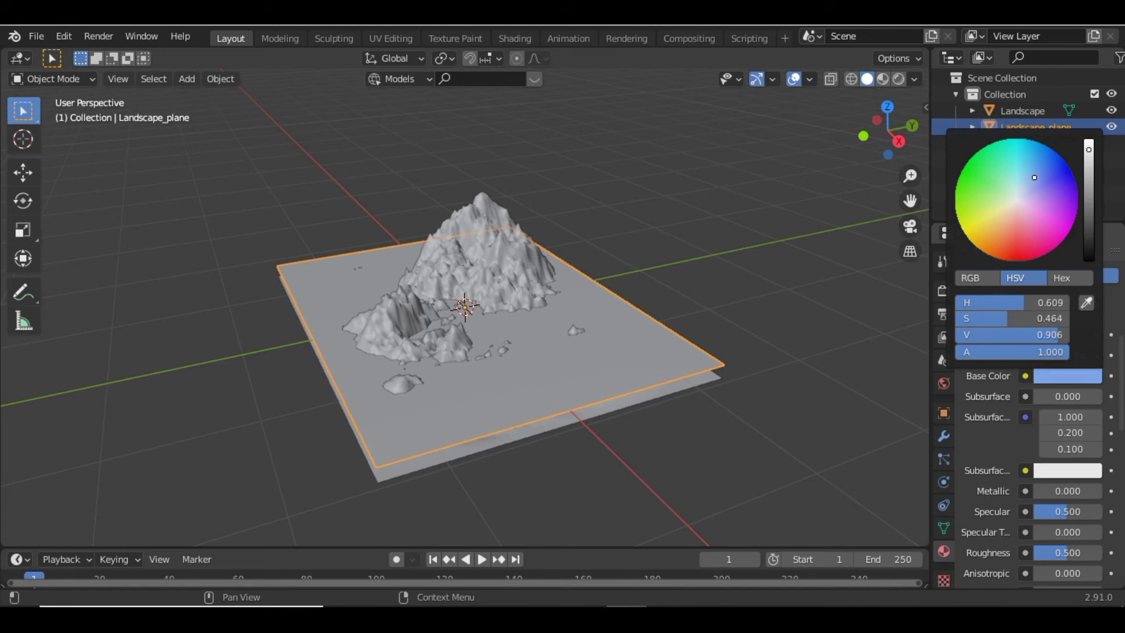
{"action": "scroll", "coordinate": [982, 444], "scroll_direction": "up", "scroll_amount": 8}
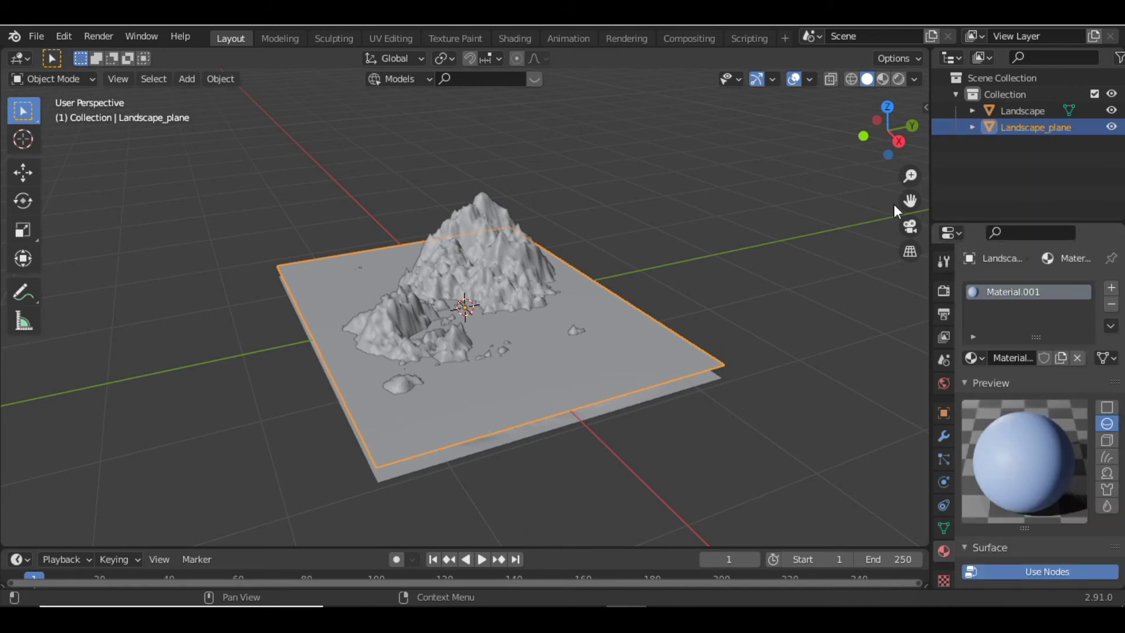
Switch the viewport to rendered shading and add a Sun light to the scene.
{"action": "left_click", "coordinate": [894, 78]}
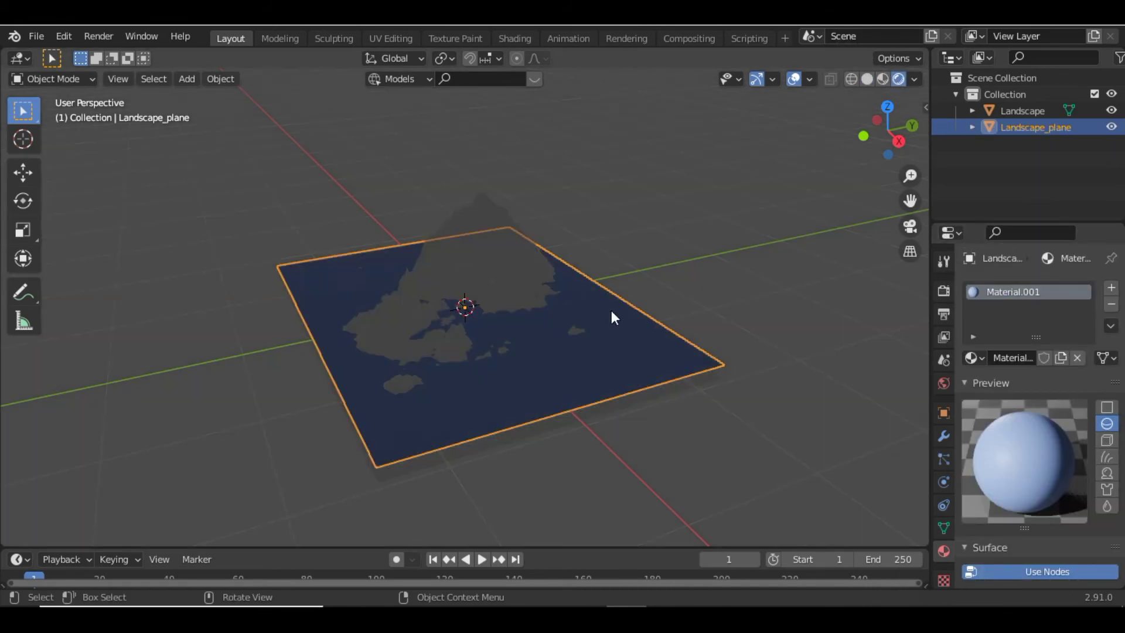
{"action": "key", "text": "shift+a"}
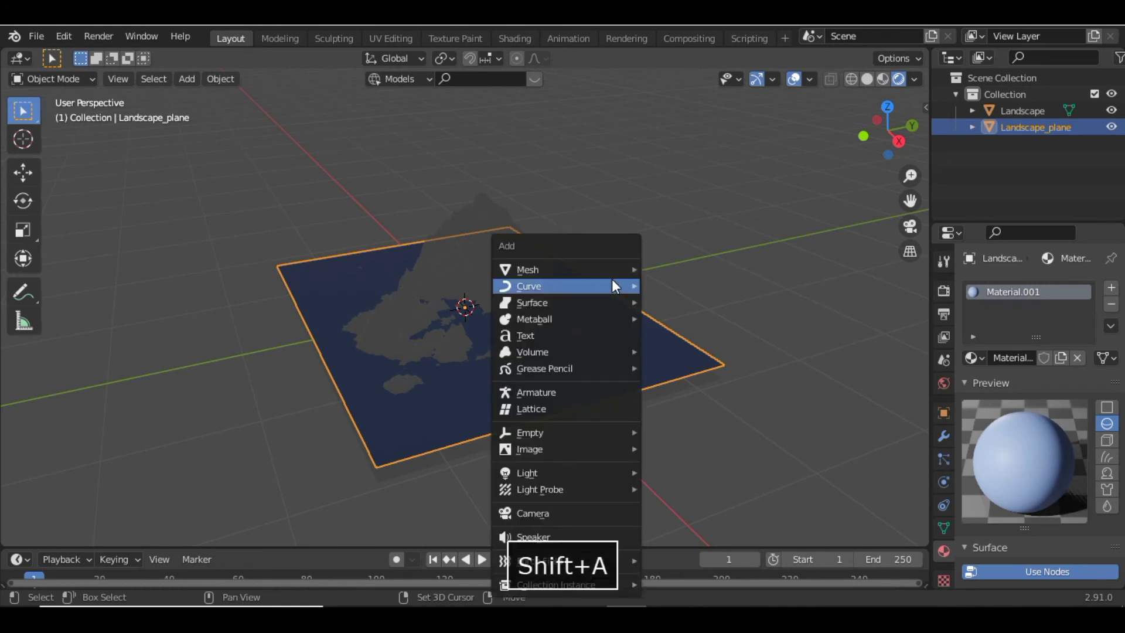
{"action": "mouse_move", "coordinate": [606, 268]}
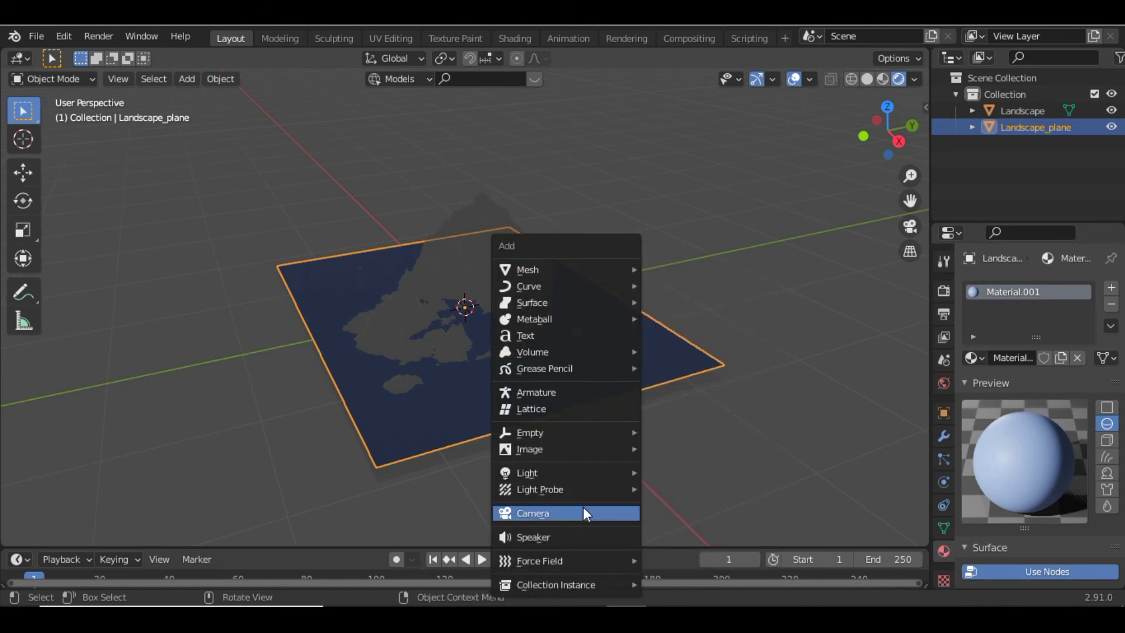
{"action": "mouse_move", "coordinate": [578, 476]}
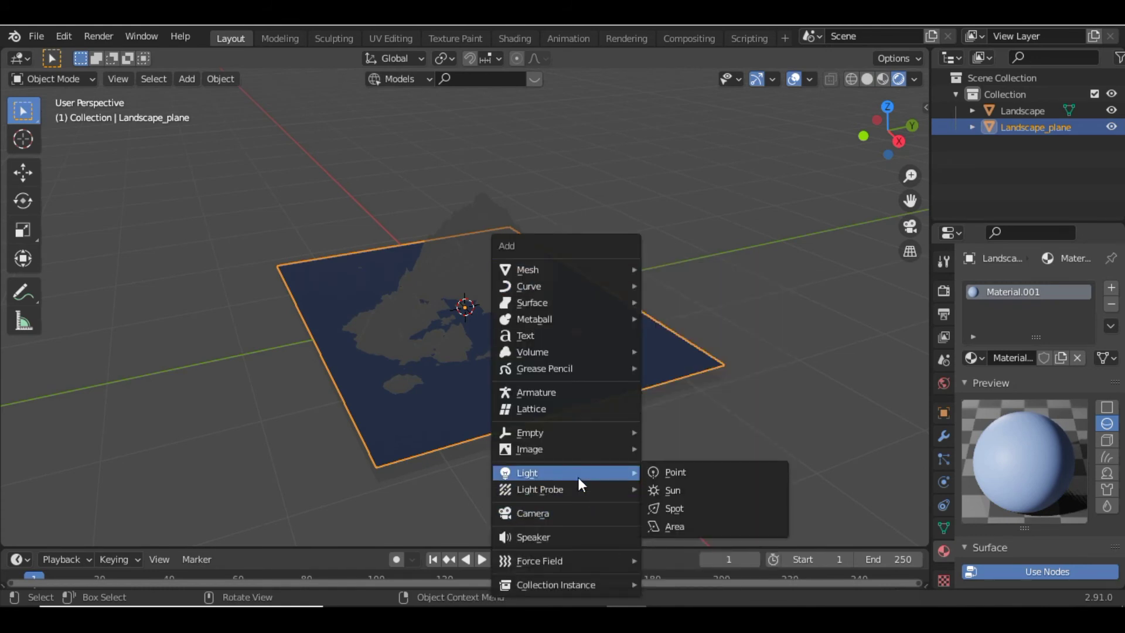
{"action": "left_click", "coordinate": [688, 489]}
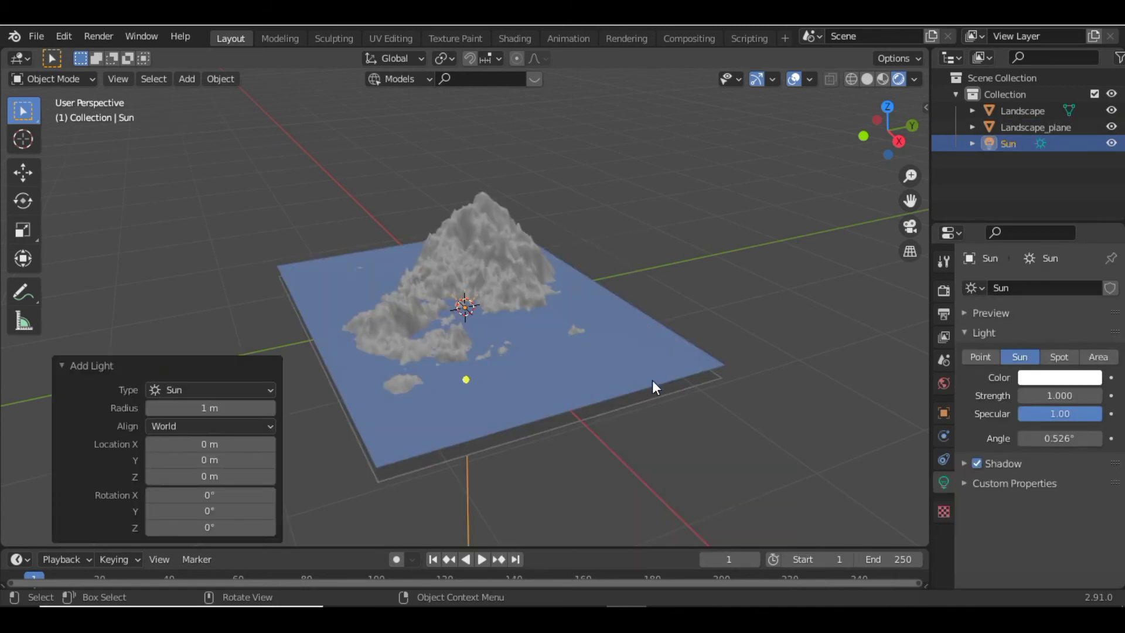
Move the Sun light about 2.44 m along the Y axis and rotate it to shine sideways onto the mountain.
{"action": "key", "text": "g"}
{"action": "key", "text": "x"}
{"action": "key", "text": "y"}
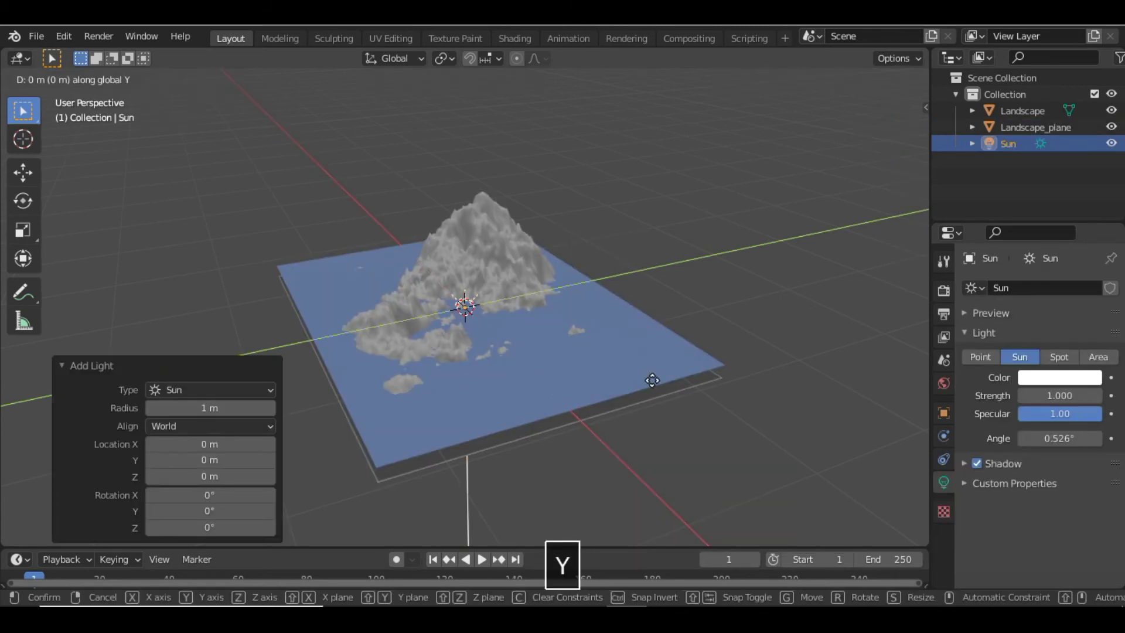
{"action": "left_click", "coordinate": [860, 336]}
{"action": "key", "text": "r"}
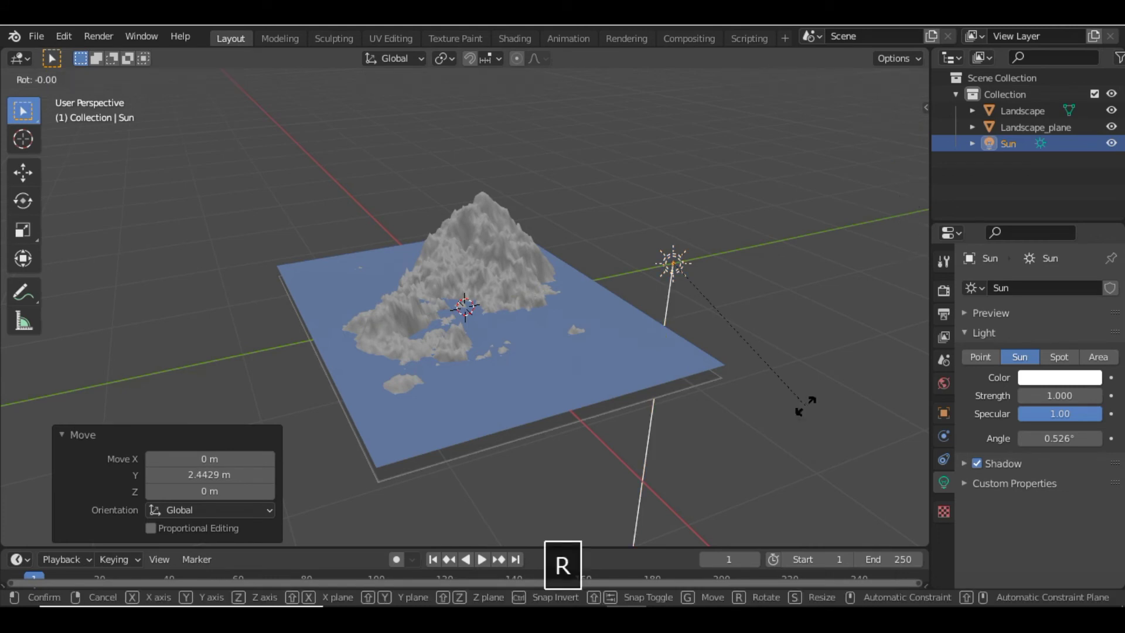
{"action": "left_click", "coordinate": [642, 361]}
Select the Landscape mountain mesh, create a new material for it, and set its Base Color to a muted reddish brown.
{"action": "left_click", "coordinate": [511, 248]}
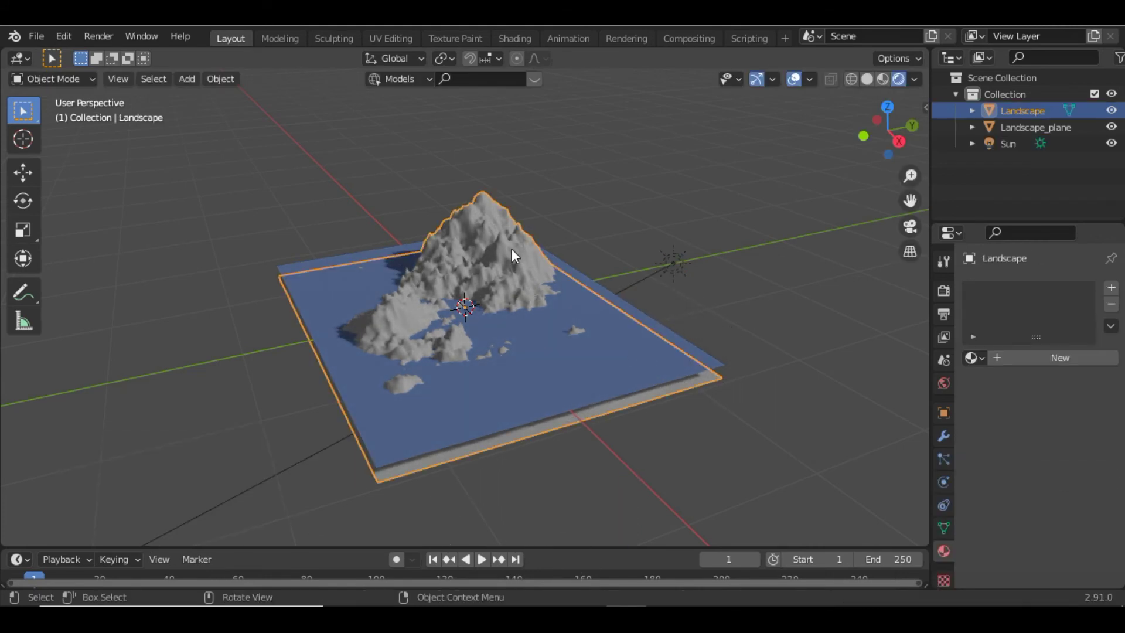
{"action": "scroll", "coordinate": [592, 220], "scroll_direction": "up", "scroll_amount": 6}
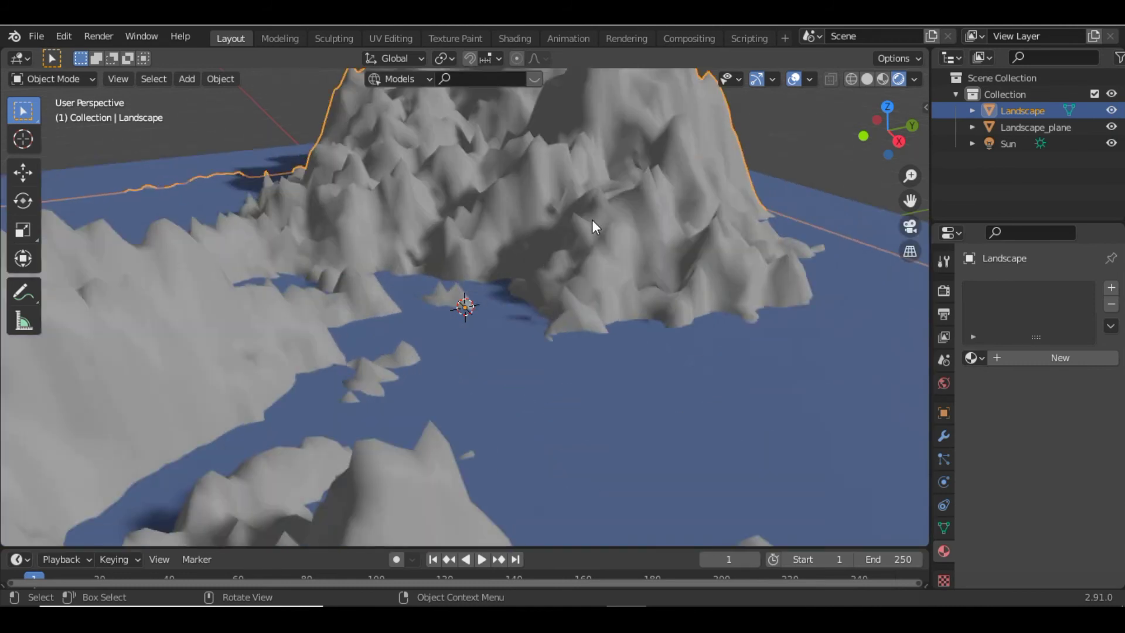
{"action": "scroll", "coordinate": [591, 220], "scroll_direction": "down", "scroll_amount": 2}
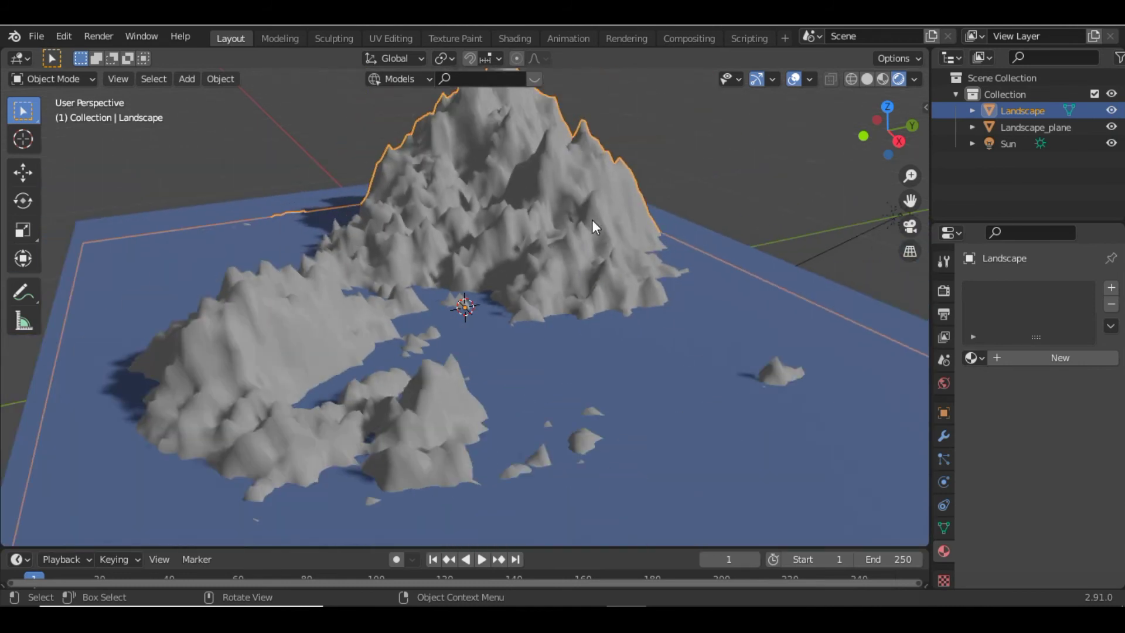
{"action": "left_click", "coordinate": [1002, 356]}
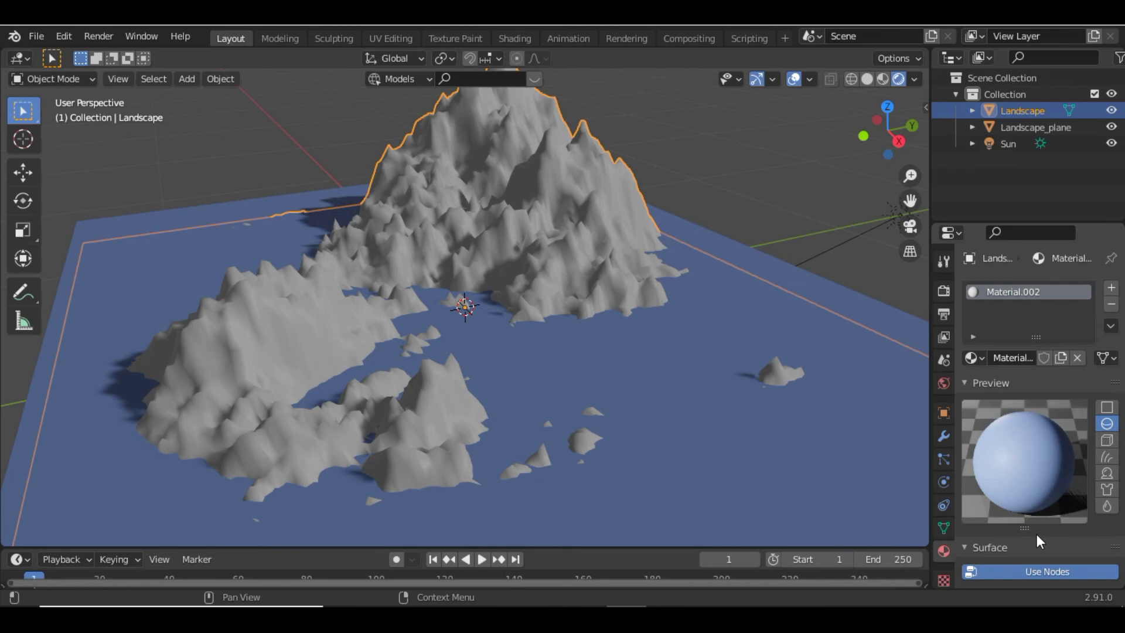
{"action": "scroll", "coordinate": [1030, 507], "scroll_direction": "down", "scroll_amount": 10}
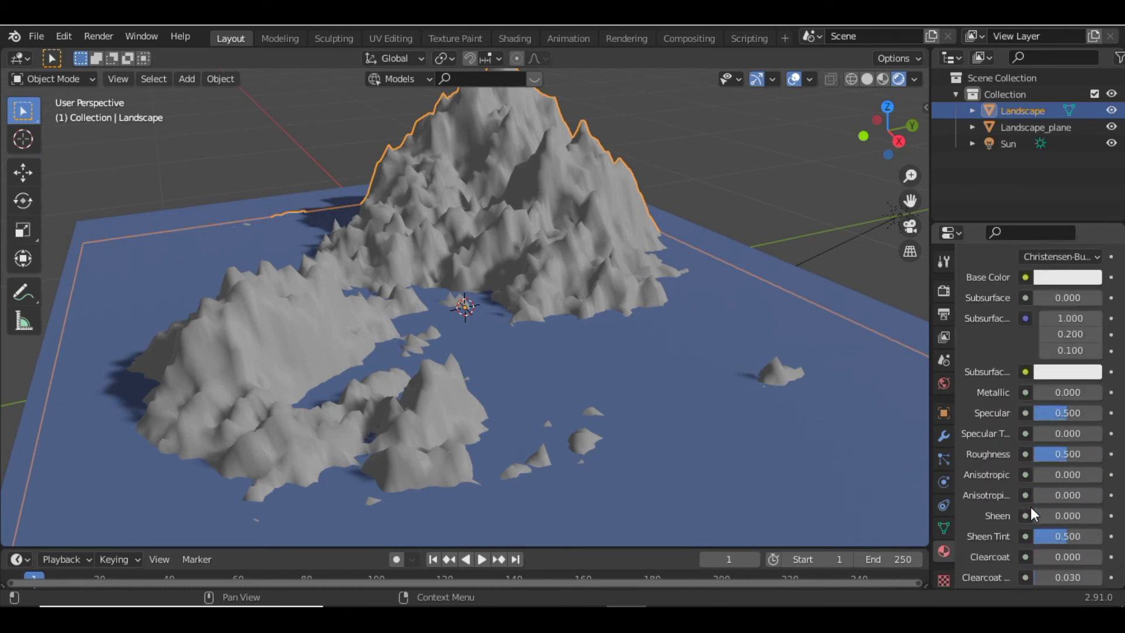
{"action": "left_click", "coordinate": [1065, 275]}
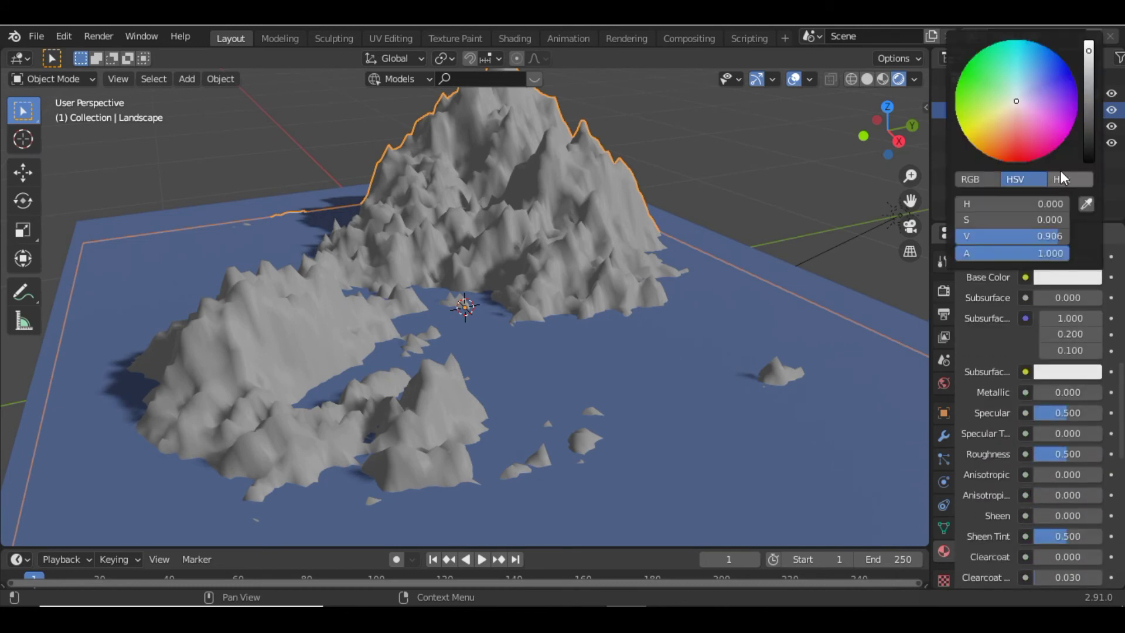
{"action": "mouse_move", "coordinate": [1092, 54]}
{"action": "left_mouse_down"}
{"action": "mouse_move", "coordinate": [1089, 85]}
{"action": "mouse_move", "coordinate": [1018, 117]}
{"action": "left_mouse_up"}
Deselect the mountain and examine the colored, sunlit landscape from several distances and angles.
{"action": "scroll", "coordinate": [644, 361], "scroll_direction": "down", "scroll_amount": 5}
{"action": "scroll", "coordinate": [645, 361], "scroll_direction": "up", "scroll_amount": 6}
{"action": "scroll", "coordinate": [643, 357], "scroll_direction": "down", "scroll_amount": 6}
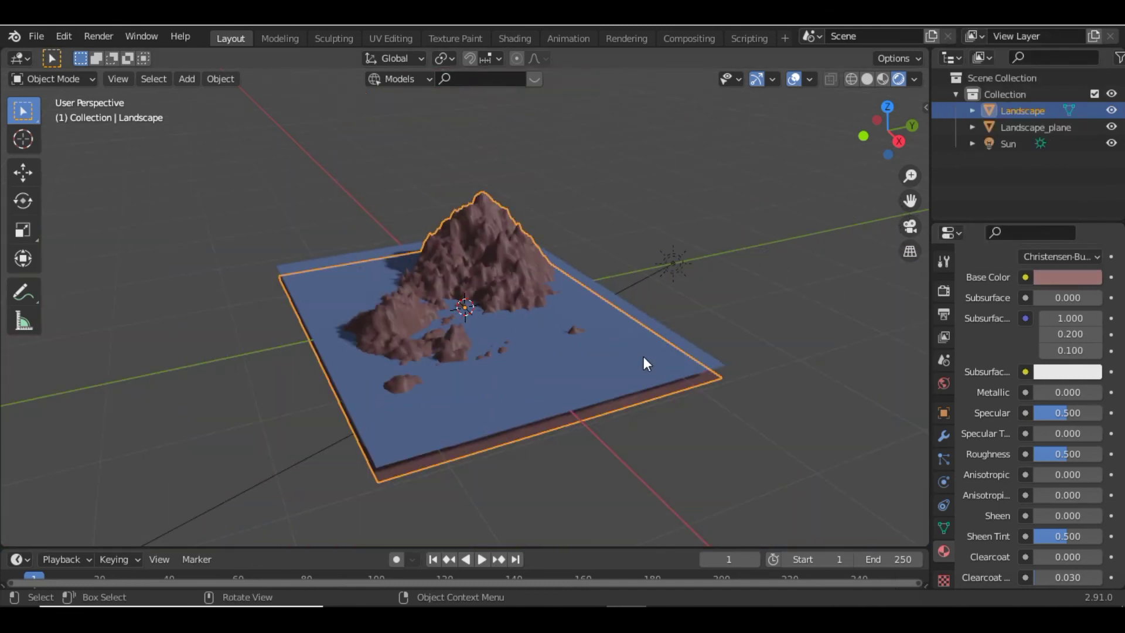
{"action": "left_click", "coordinate": [689, 143]}
{"action": "left_click_drag", "start_coordinate": [882, 130], "coordinate": [900, 132]}
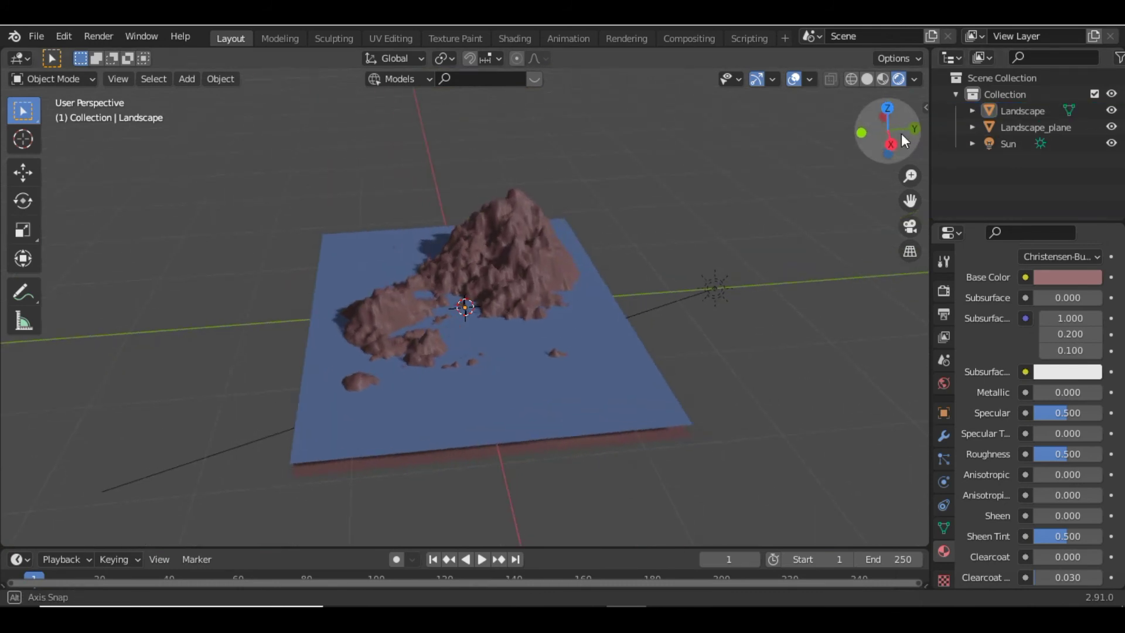
{"action": "scroll", "coordinate": [469, 304], "scroll_direction": "up", "scroll_amount": 5}
{"action": "scroll", "coordinate": [468, 304], "scroll_direction": "down", "scroll_amount": 5}
{"action": "middle_click_drag", "start_coordinate": [469, 351], "coordinate": [607, 378]}
{"action": "scroll", "coordinate": [607, 378], "scroll_direction": "down", "scroll_amount": 6}
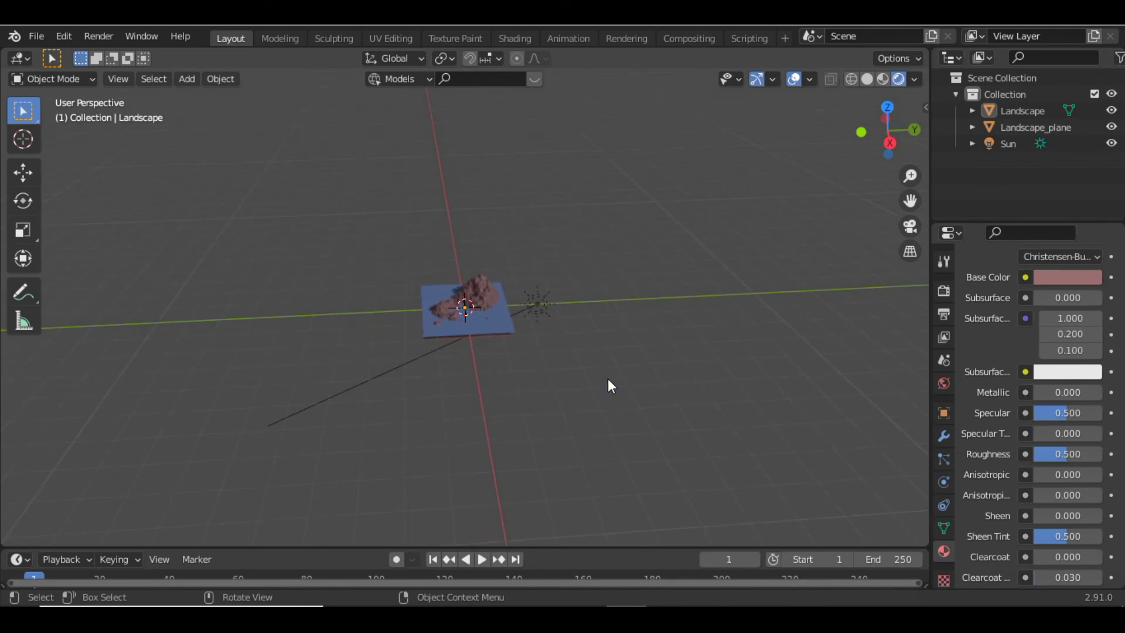
{"action": "scroll", "coordinate": [607, 378], "scroll_direction": "up", "scroll_amount": 10}
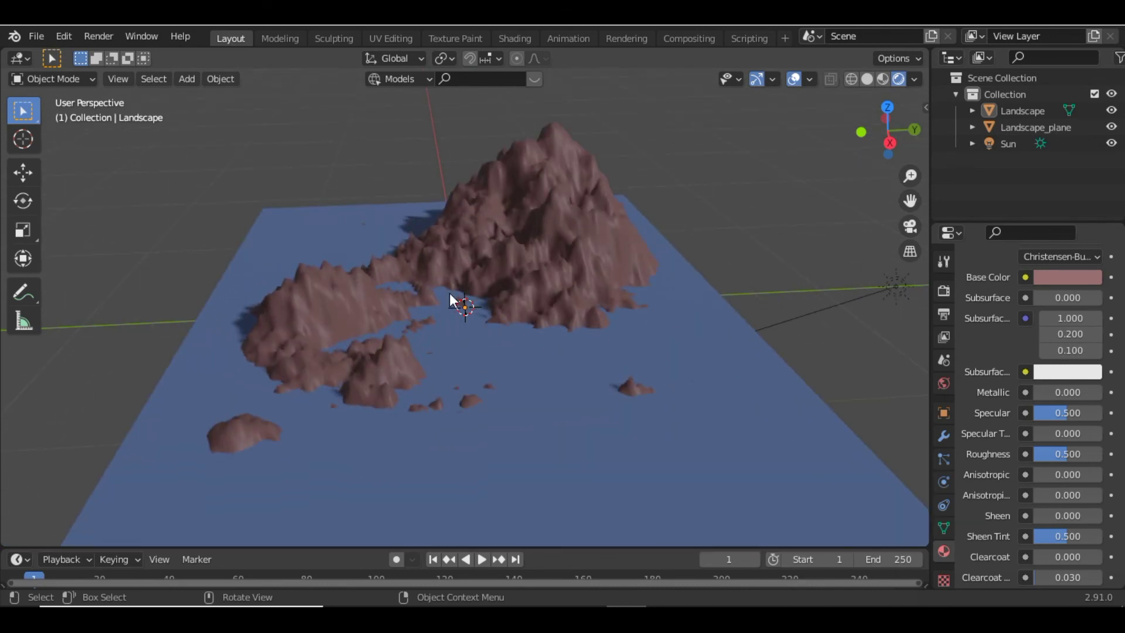
Start a new default scene without saving the current one.
{"action": "key", "text": "a"}
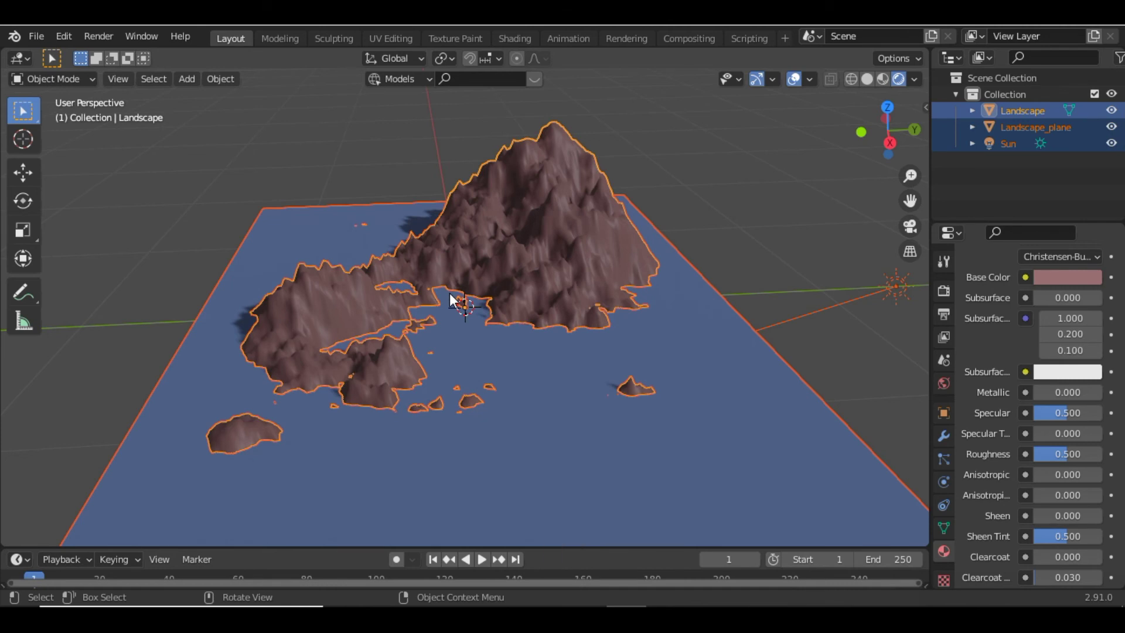
{"action": "left_click", "coordinate": [37, 37]}
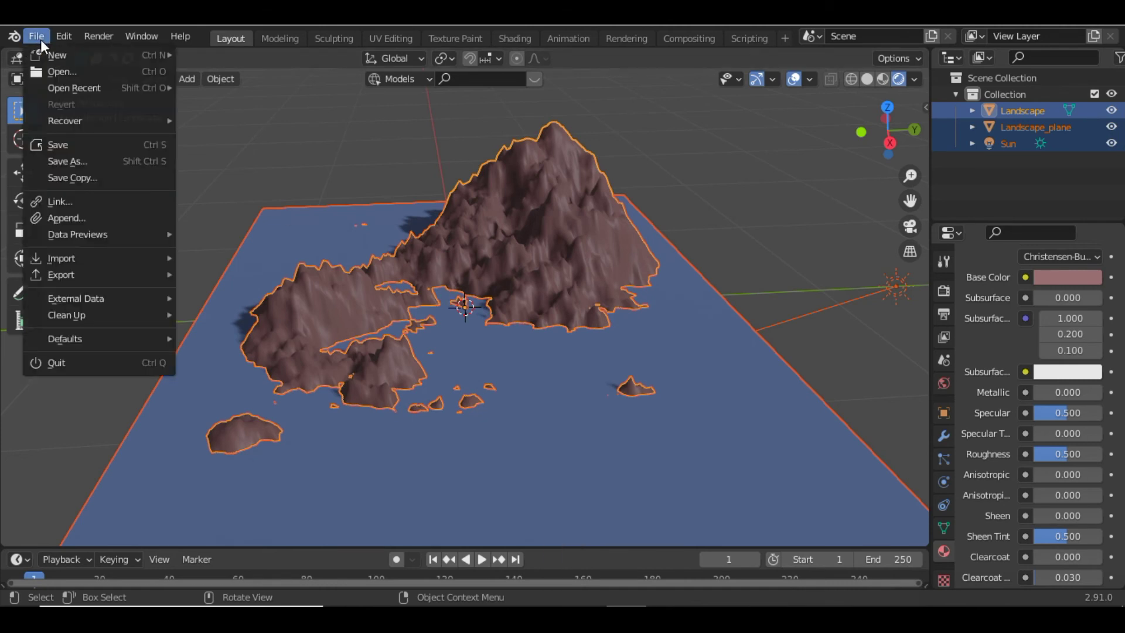
{"action": "mouse_move", "coordinate": [81, 55]}
{"action": "left_click", "coordinate": [242, 59]}
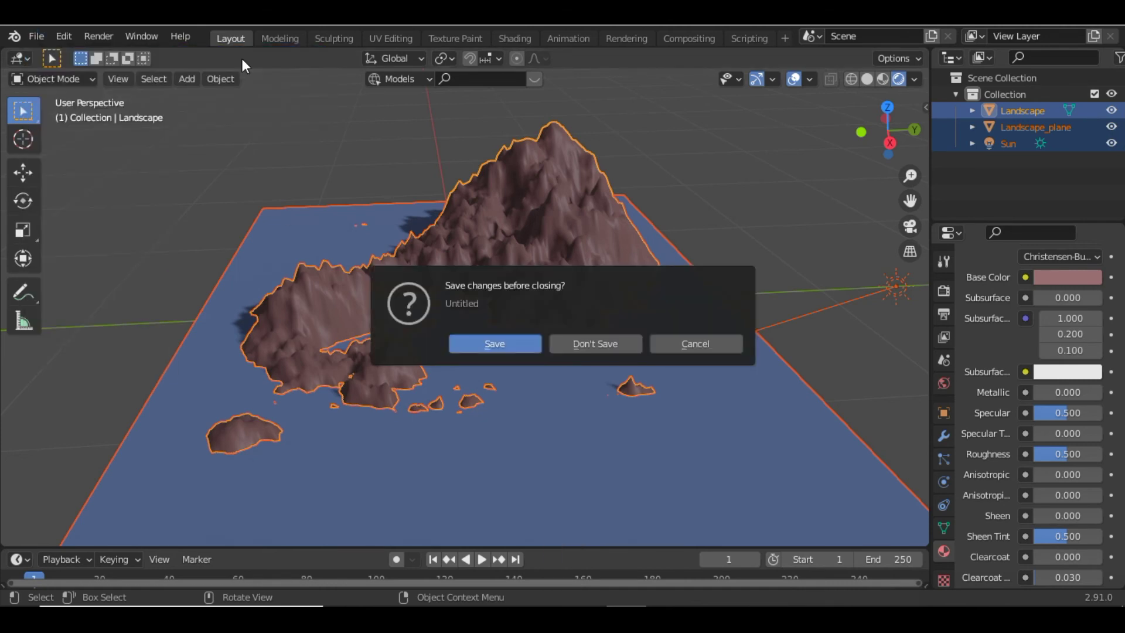
{"action": "left_click", "coordinate": [596, 344]}
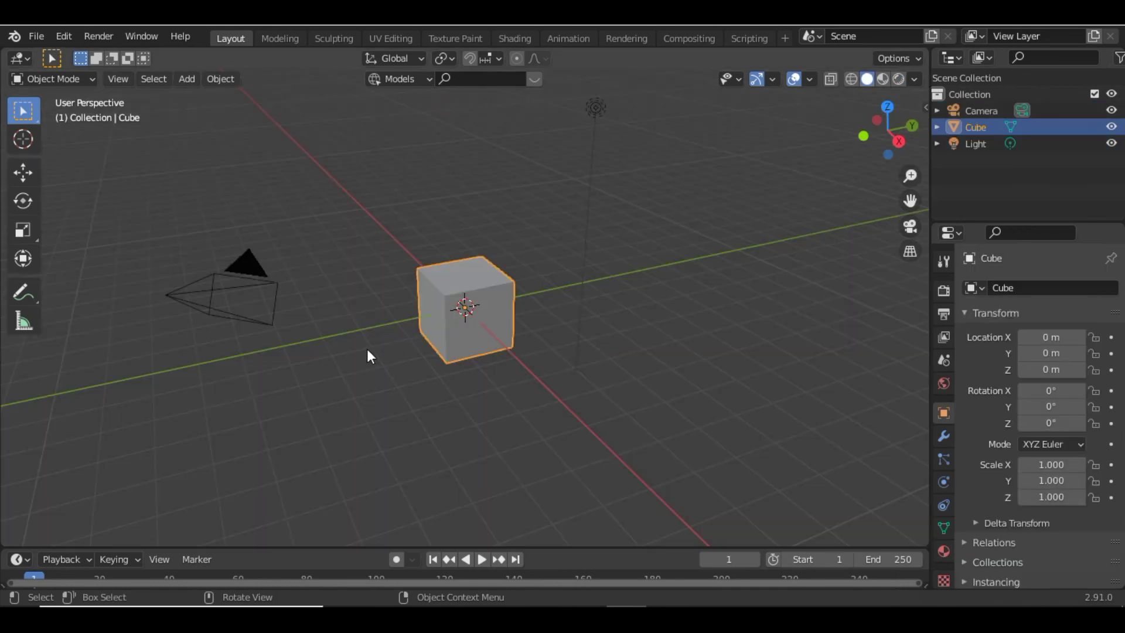
Delete the default camera, cube and light from the new scene.
{"action": "key", "text": "a"}
{"action": "key", "text": "x"}
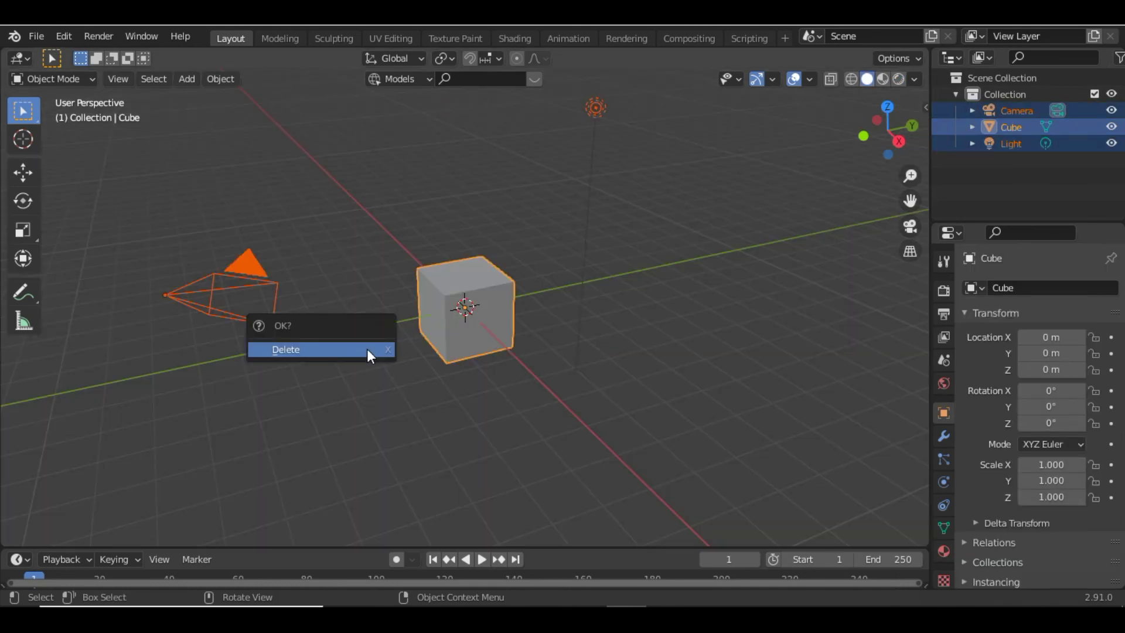
{"action": "left_click", "coordinate": [367, 349]}
Add a Landscape mesh and expand its Another Noise Tool settings.
{"action": "key", "text": "shift+a"}
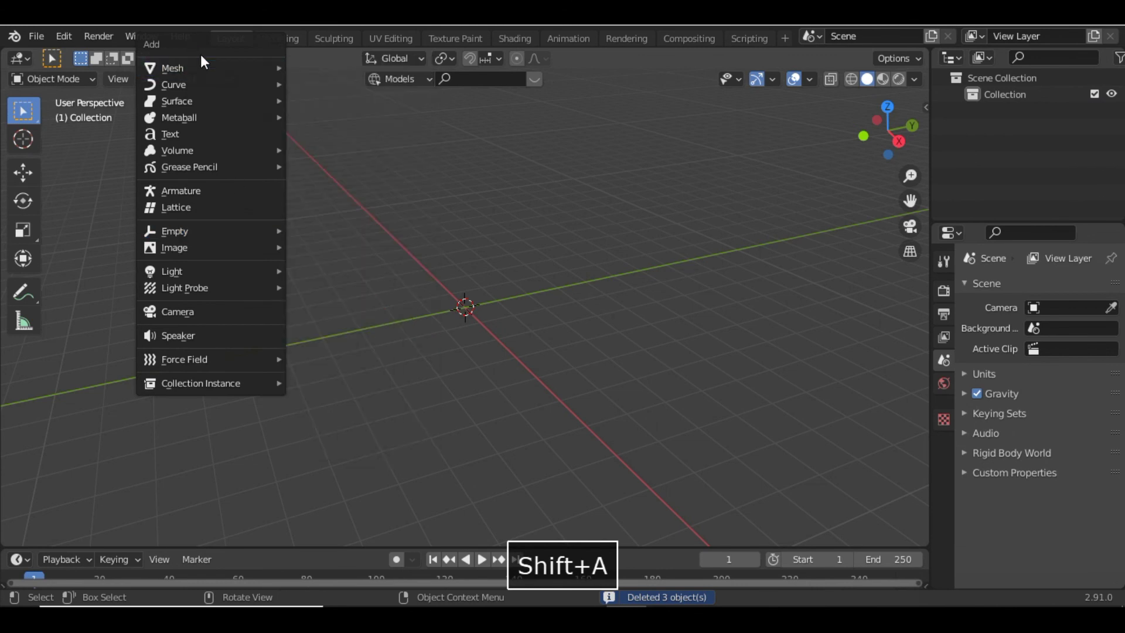
{"action": "mouse_move", "coordinate": [232, 65]}
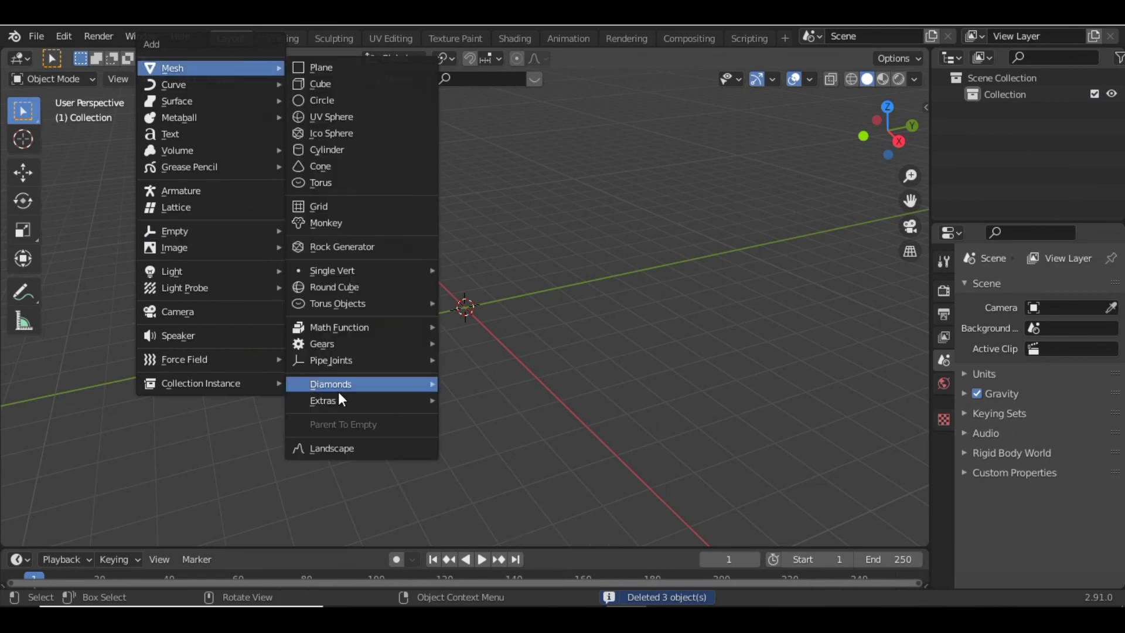
{"action": "left_click", "coordinate": [334, 449]}
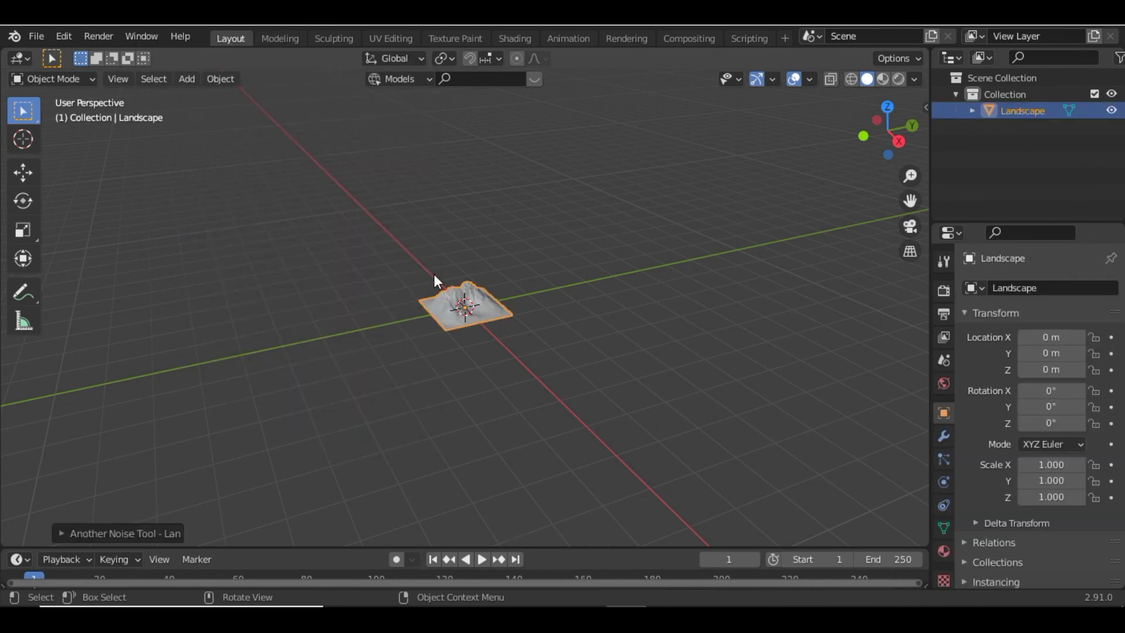
{"action": "left_click", "coordinate": [79, 533]}
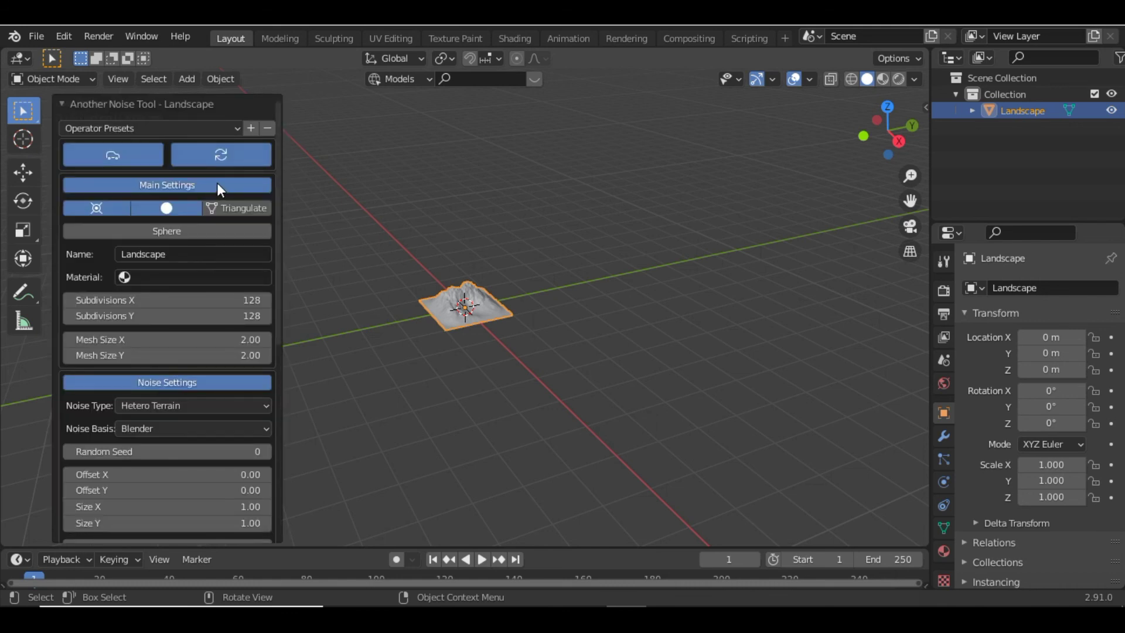
Try the Canyon and Canyons operator presets on the new landscape.
{"action": "left_click", "coordinate": [225, 128]}
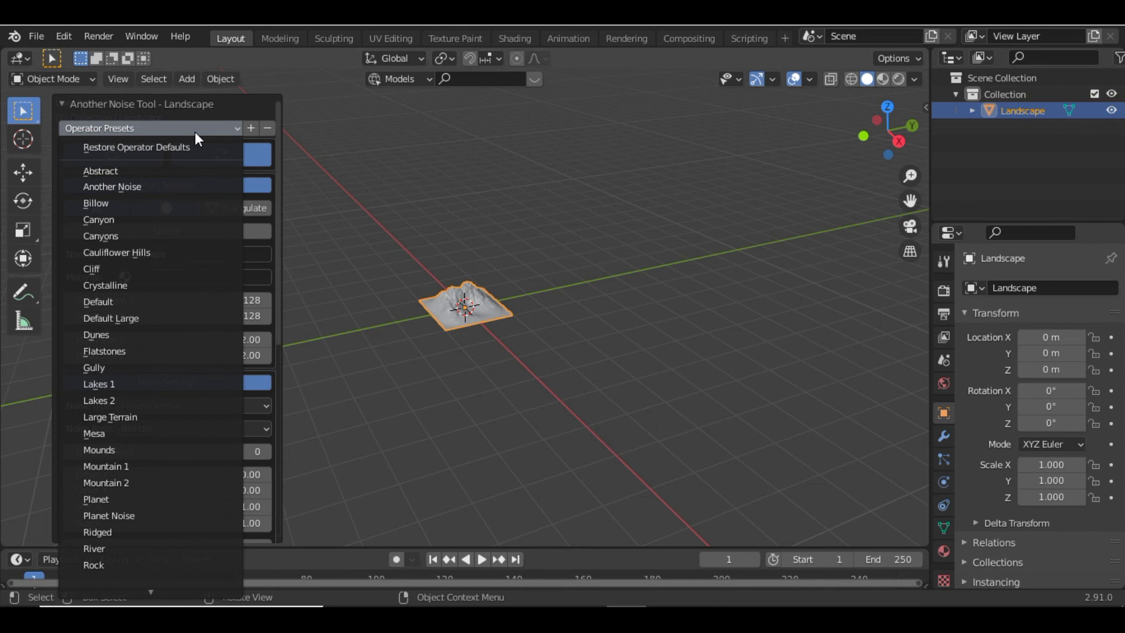
{"action": "left_click", "coordinate": [132, 237]}
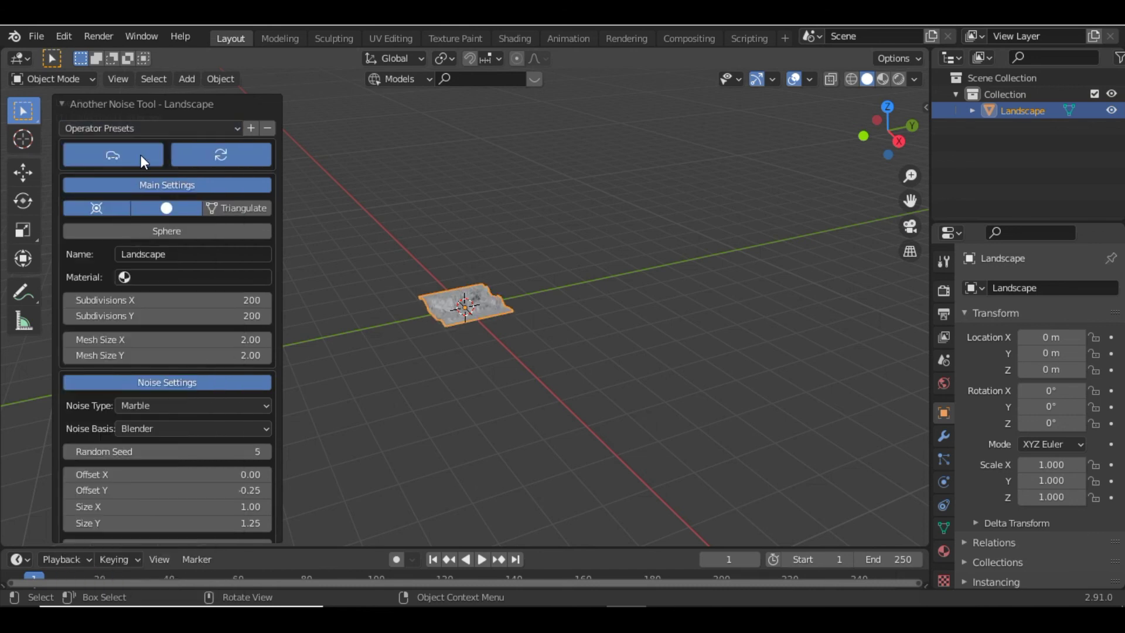
{"action": "left_click", "coordinate": [188, 128]}
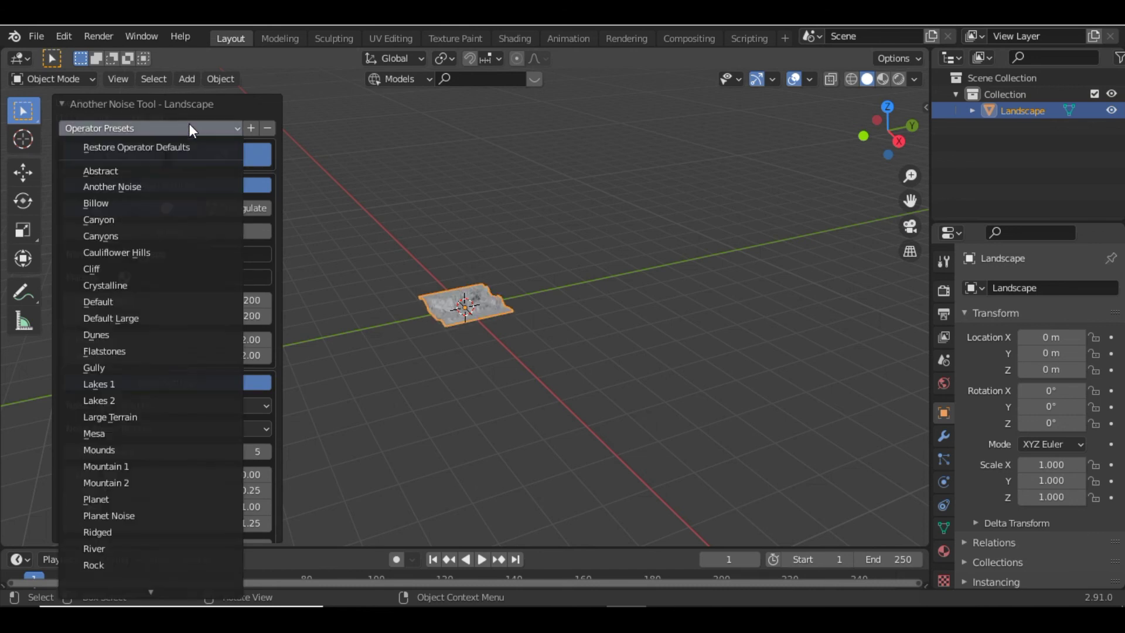
{"action": "left_click", "coordinate": [122, 235]}
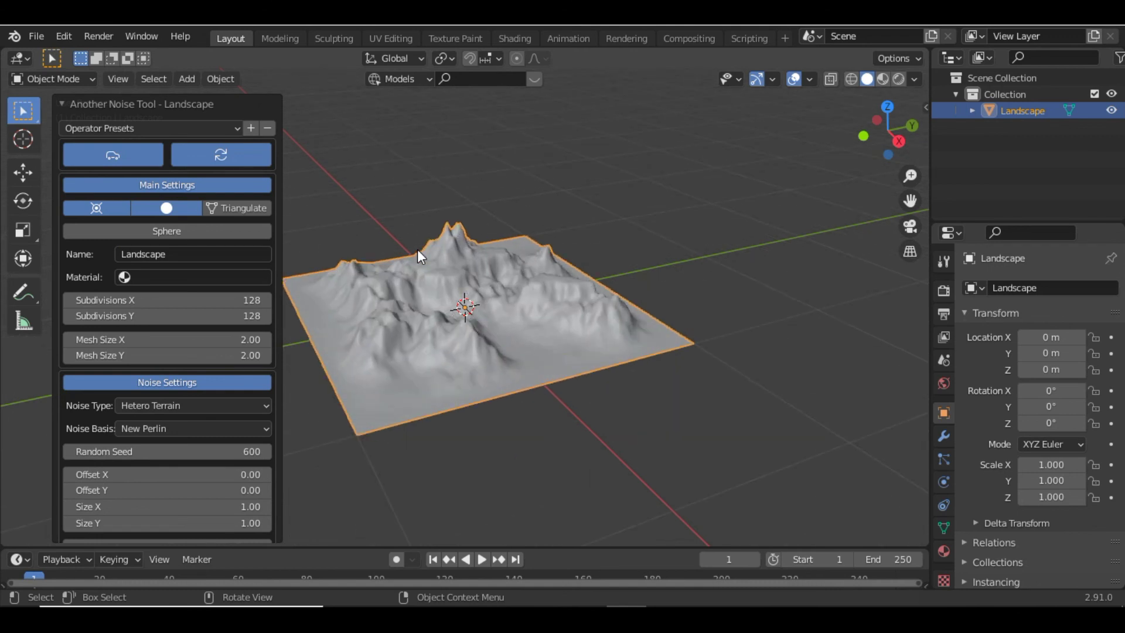
Try the Lakes 1 and River operator presets on the landscape.
{"action": "left_click", "coordinate": [180, 129]}
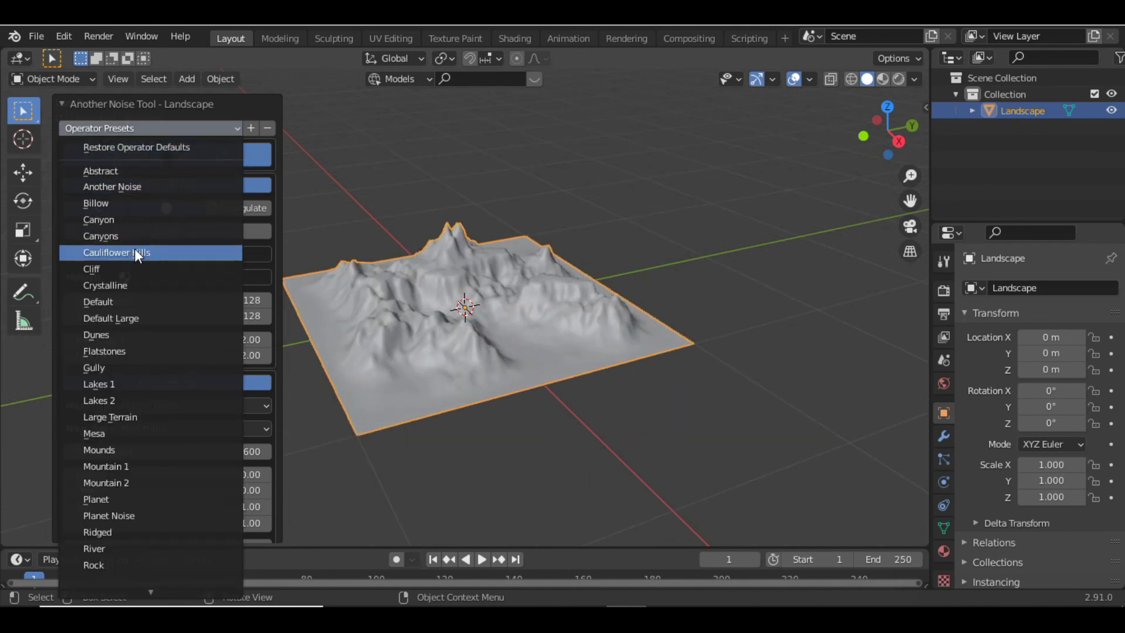
{"action": "left_click", "coordinate": [117, 388]}
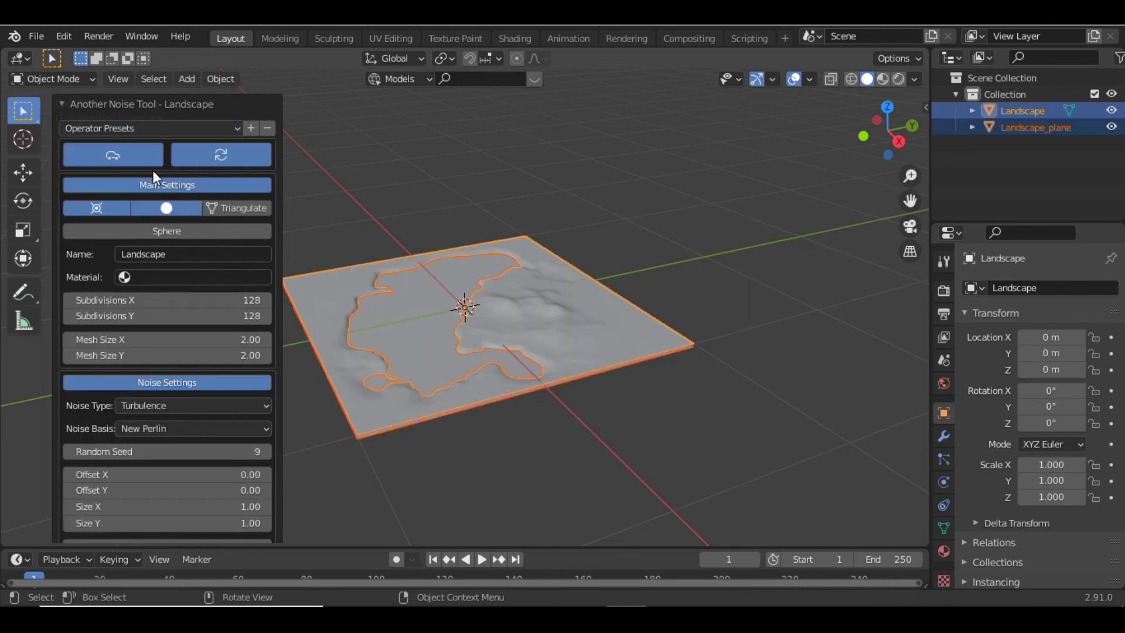
{"action": "left_click", "coordinate": [167, 129]}
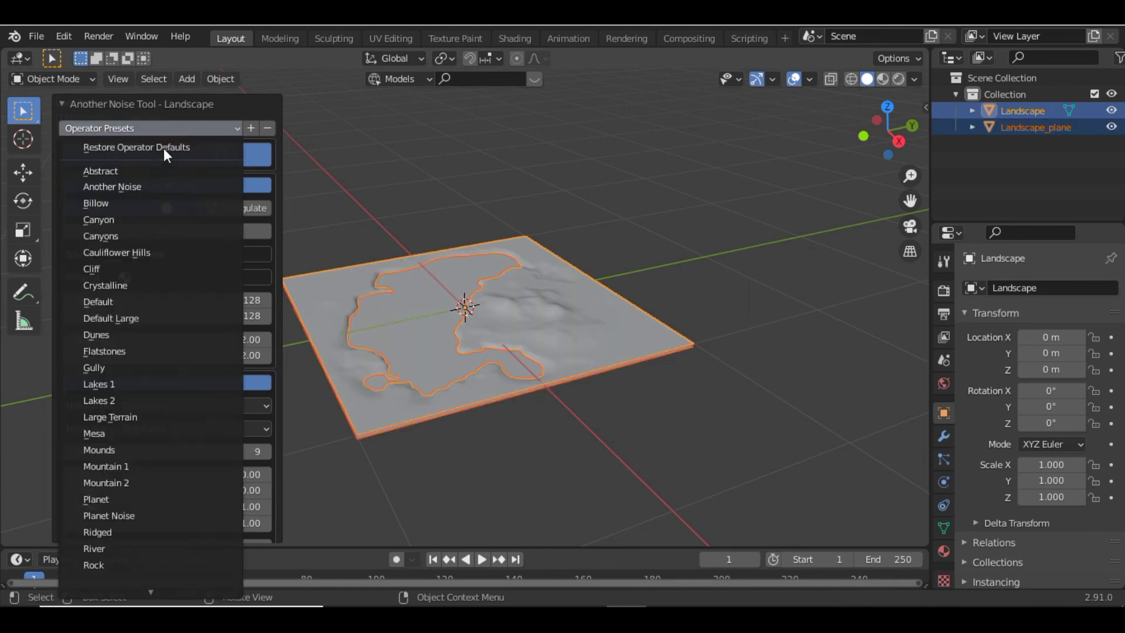
{"action": "left_click", "coordinate": [106, 550]}
Try the Mountain 1 and Dunes operator presets on the landscape.
{"action": "left_click", "coordinate": [199, 127]}
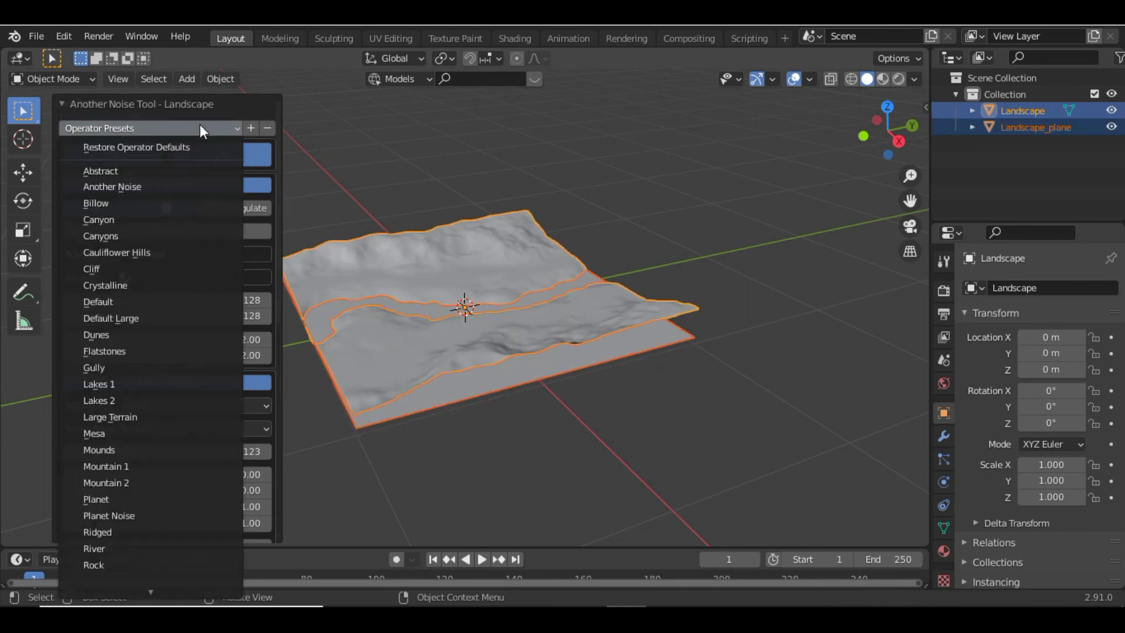
{"action": "left_click", "coordinate": [131, 465]}
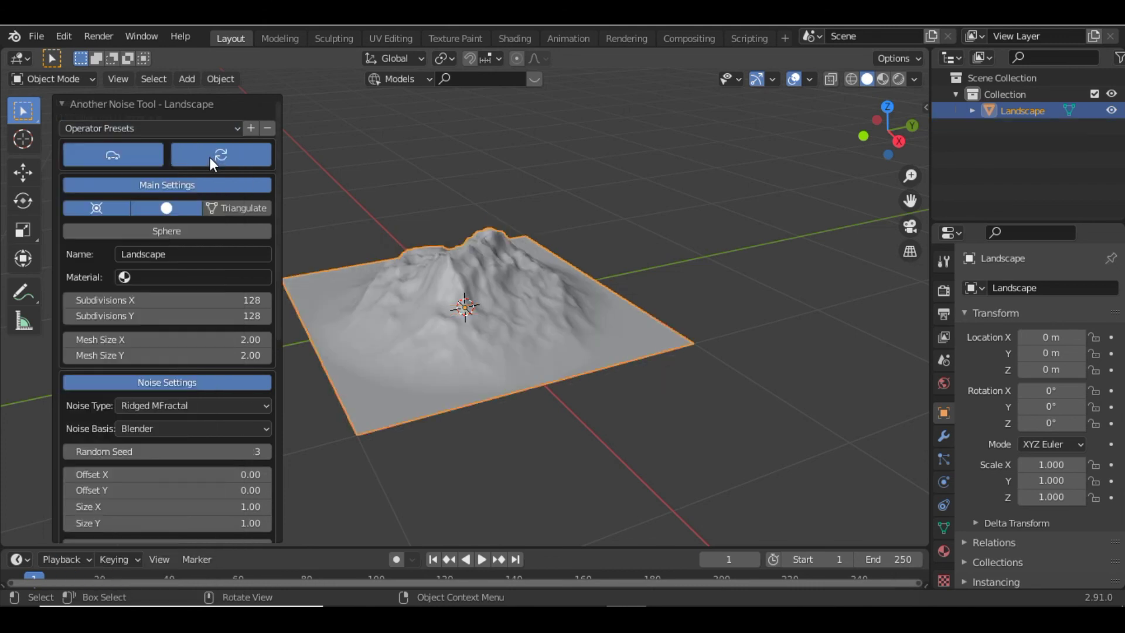
{"action": "left_click", "coordinate": [205, 126]}
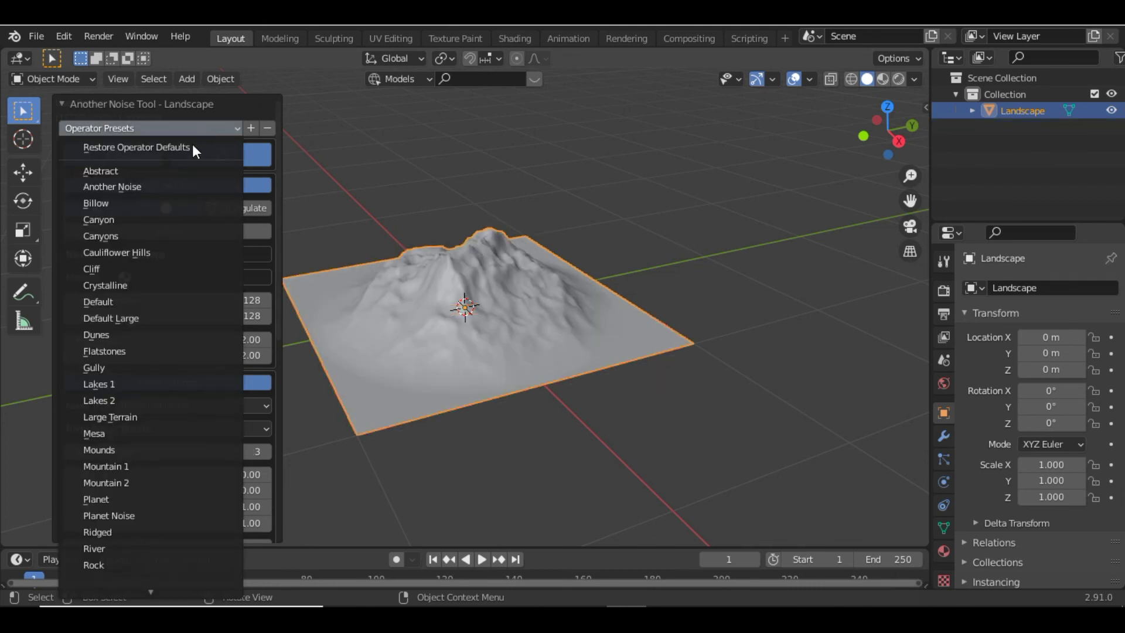
{"action": "left_click", "coordinate": [135, 334]}
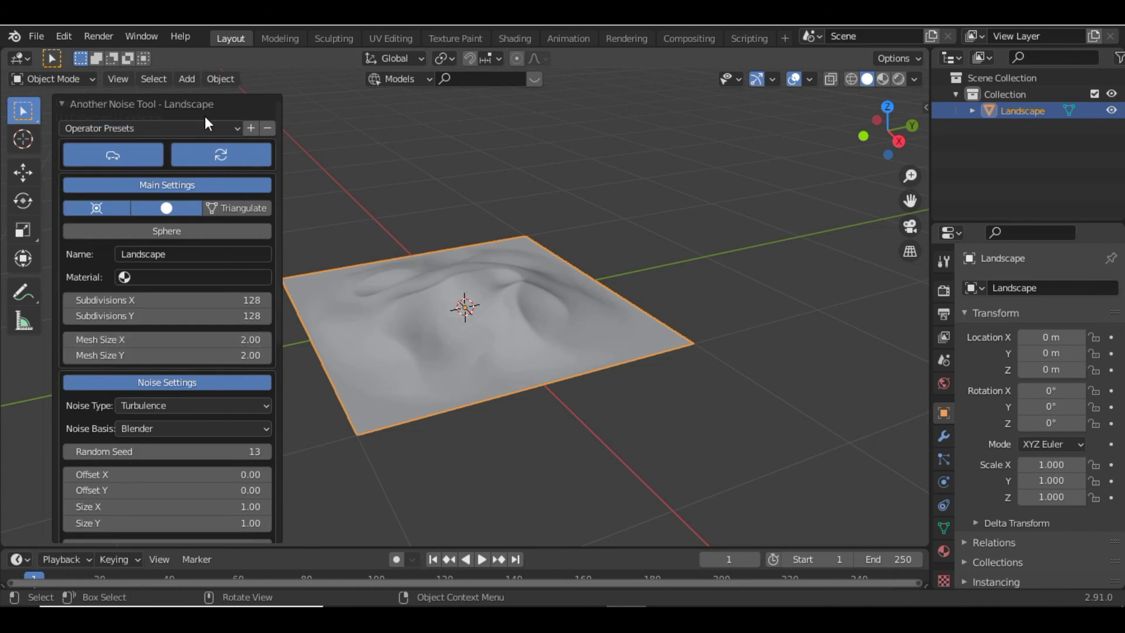
Compare the Canyons and Large Terrain operator presets, leaving Canyons applied to the landscape.
{"action": "left_click", "coordinate": [180, 127]}
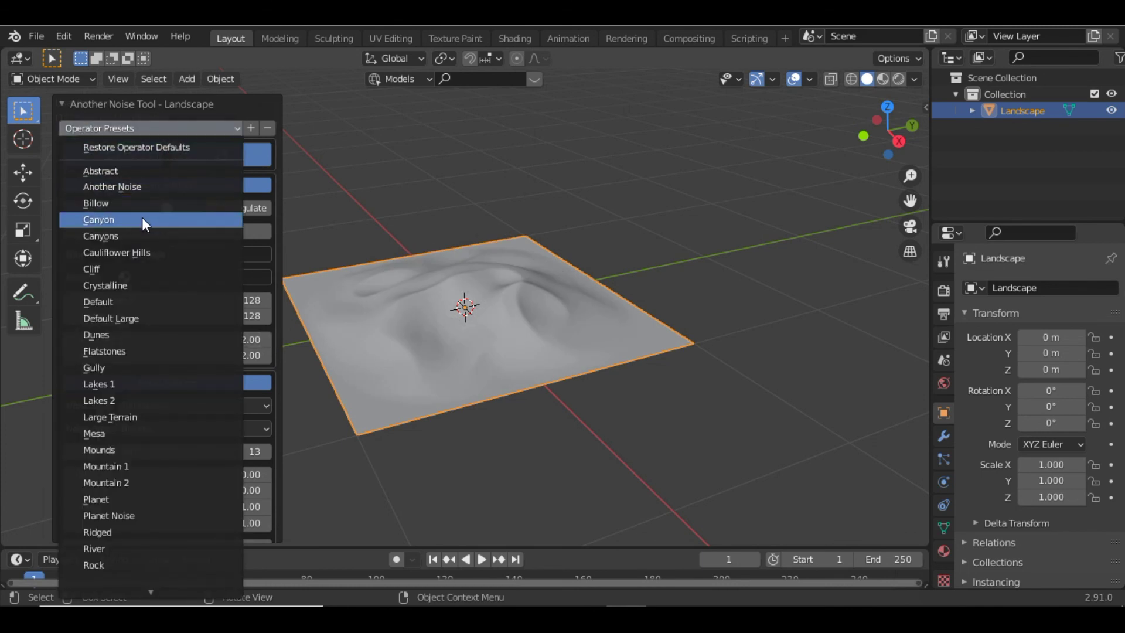
{"action": "left_click", "coordinate": [142, 235]}
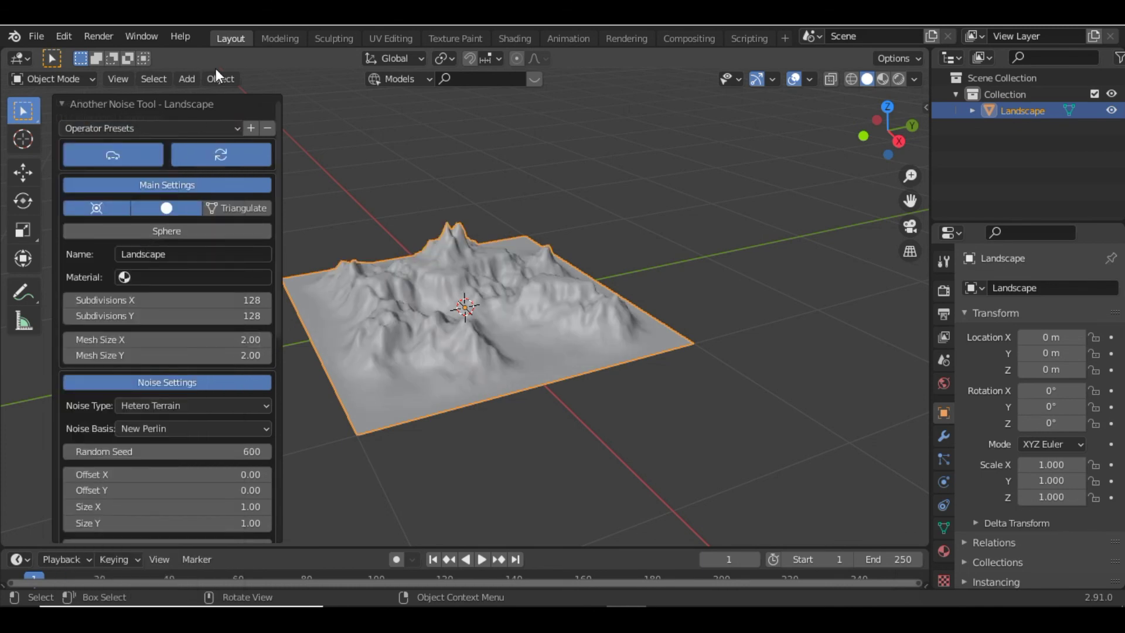
{"action": "left_click", "coordinate": [196, 133]}
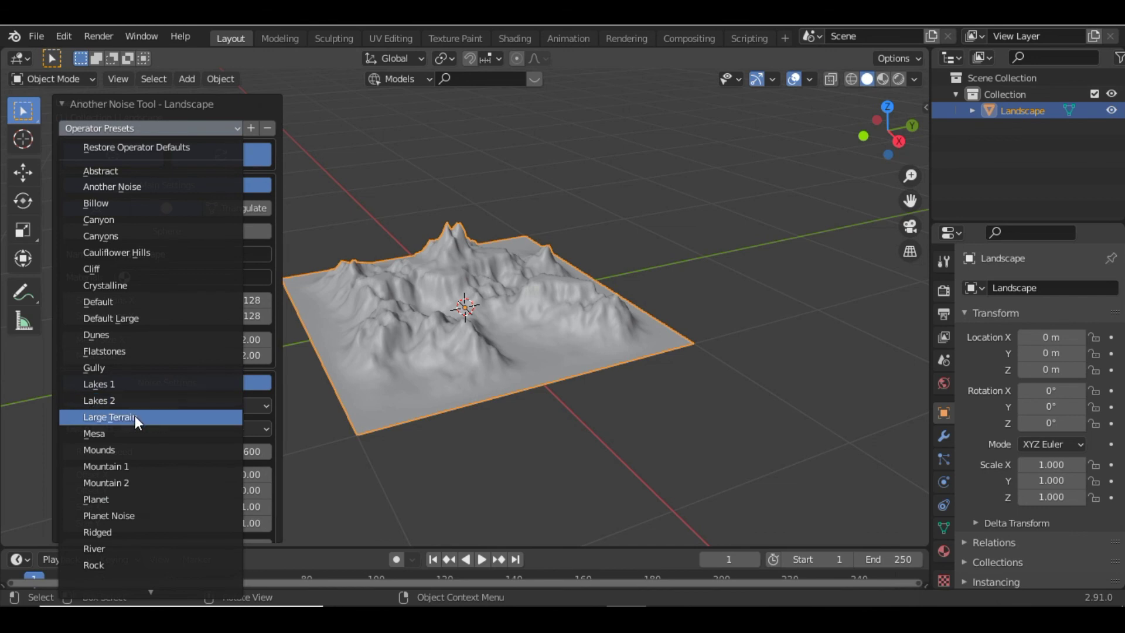
{"action": "key", "text": "Return"}
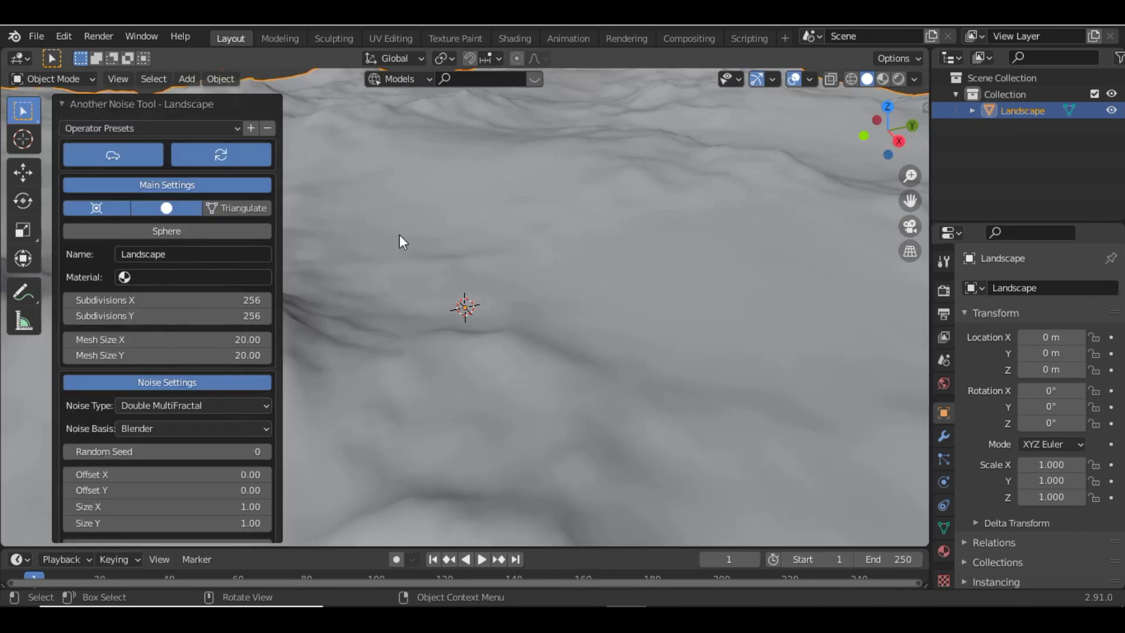
{"action": "left_click", "coordinate": [149, 128]}
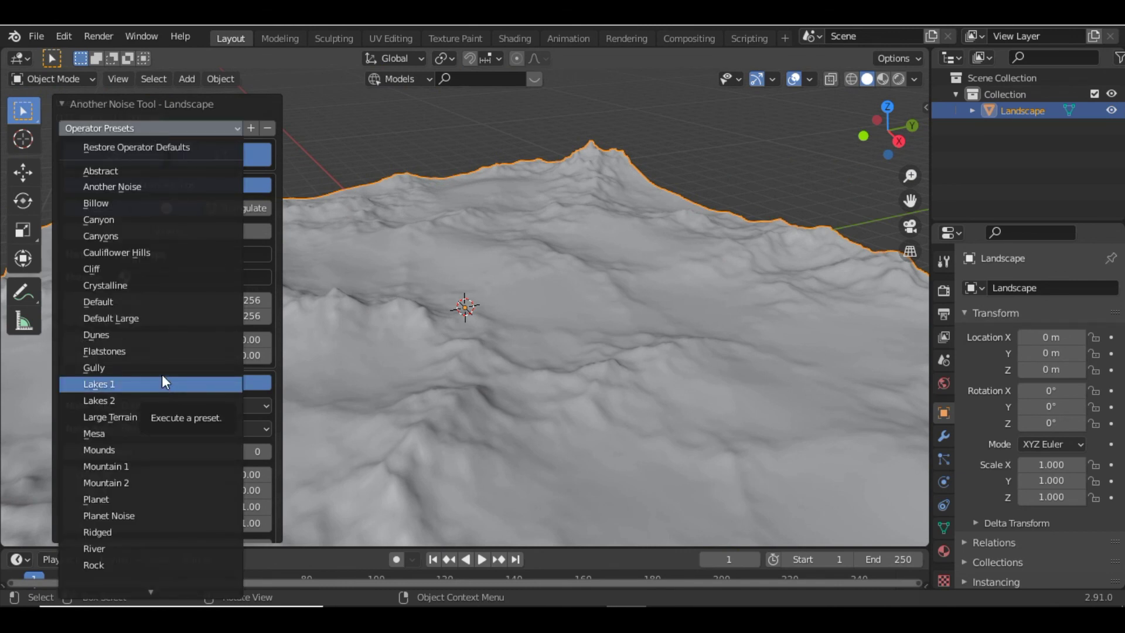
{"action": "left_click", "coordinate": [131, 237]}
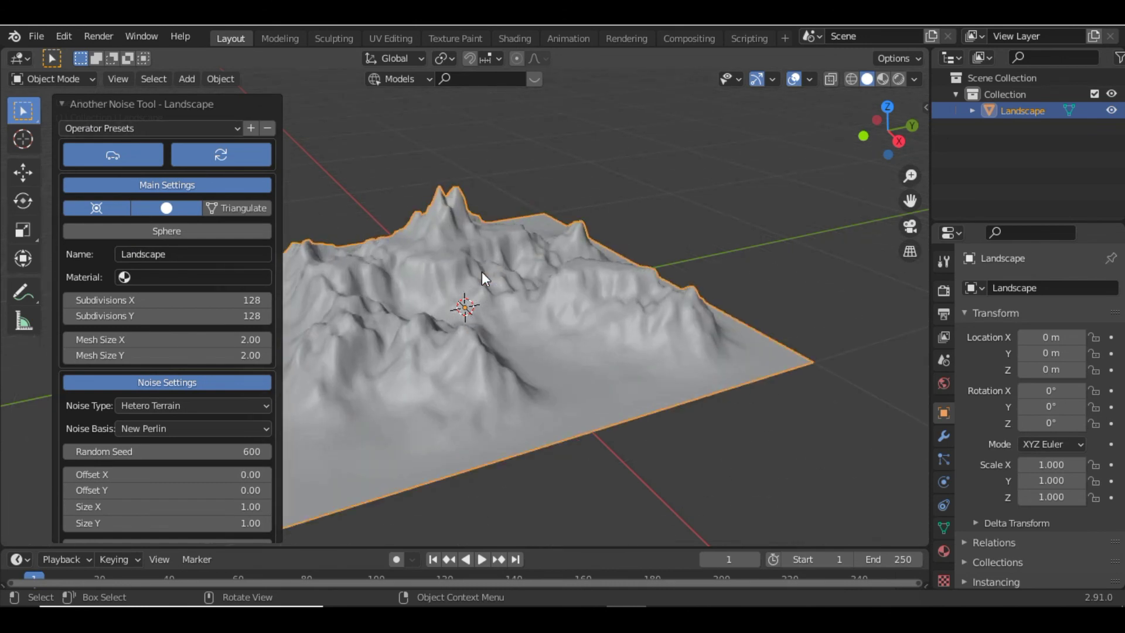